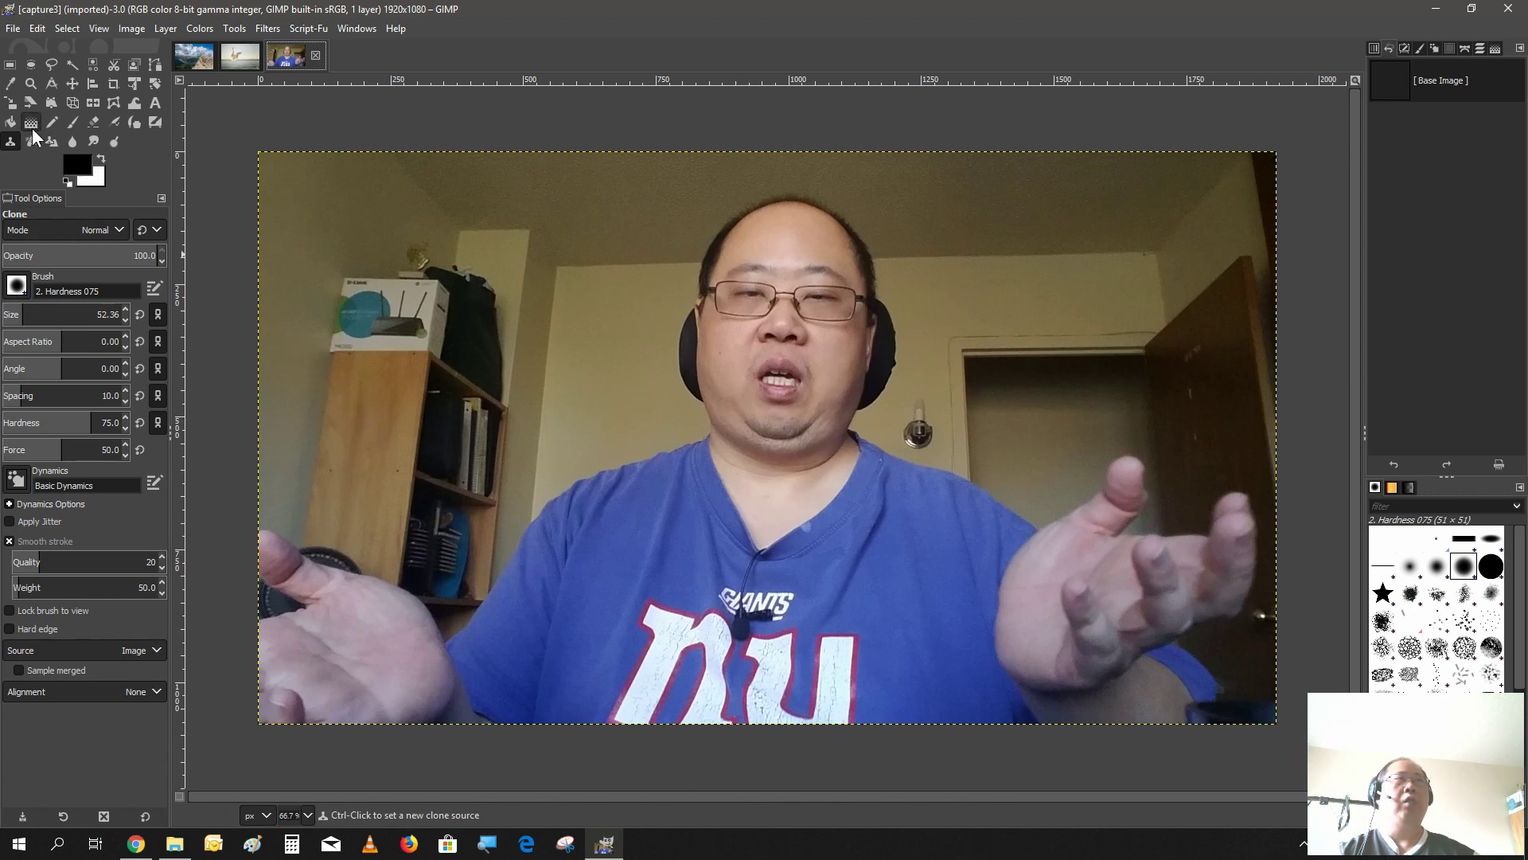
Step: Set the background colour to tan 928557 by sampling the wall in the photo with the eyedropper
click(98, 180)
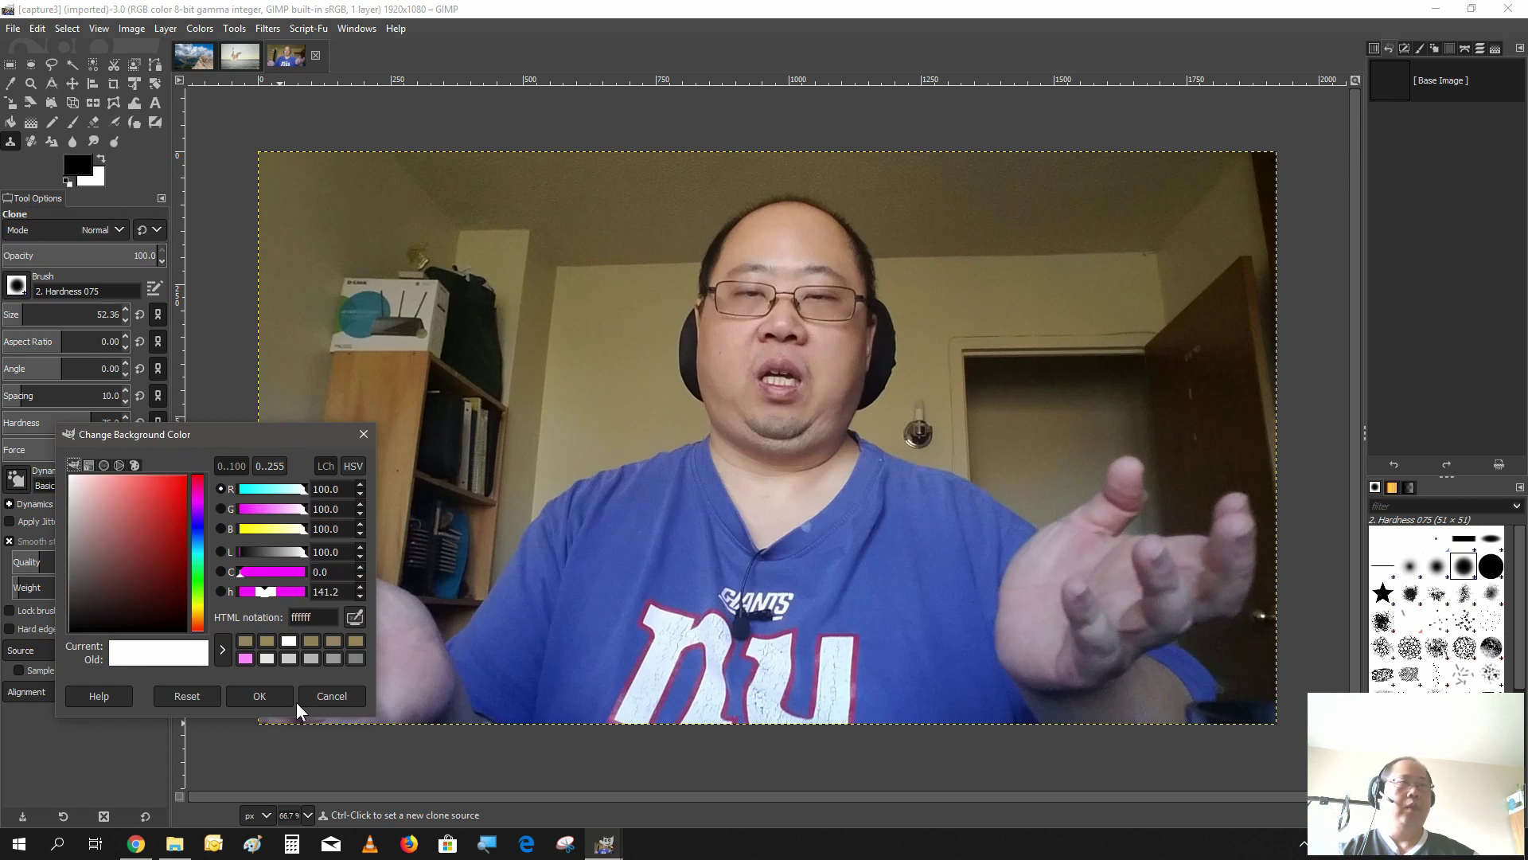
click(352, 617)
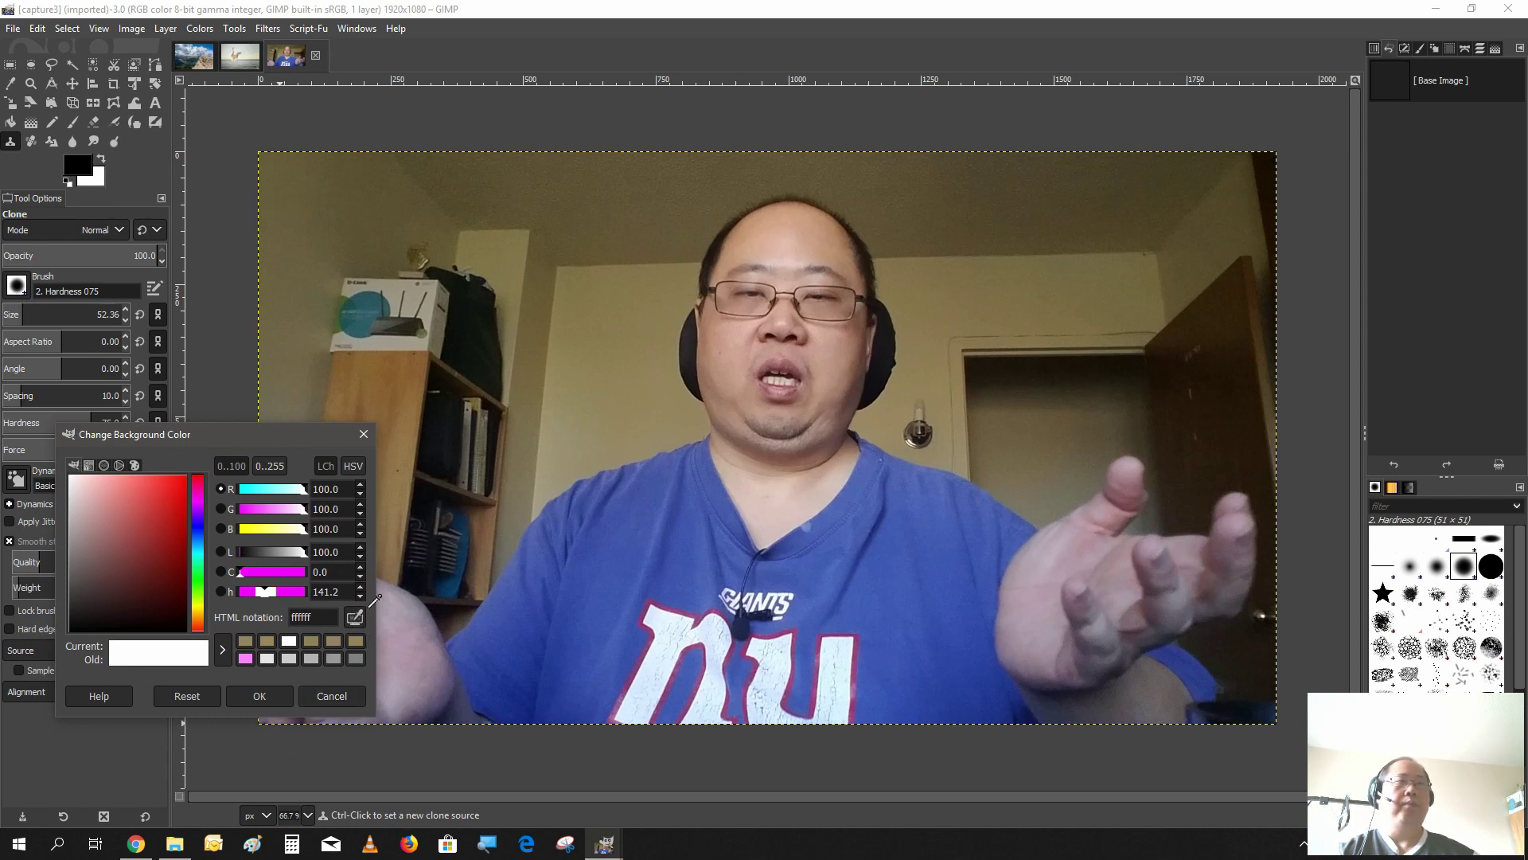
click(938, 409)
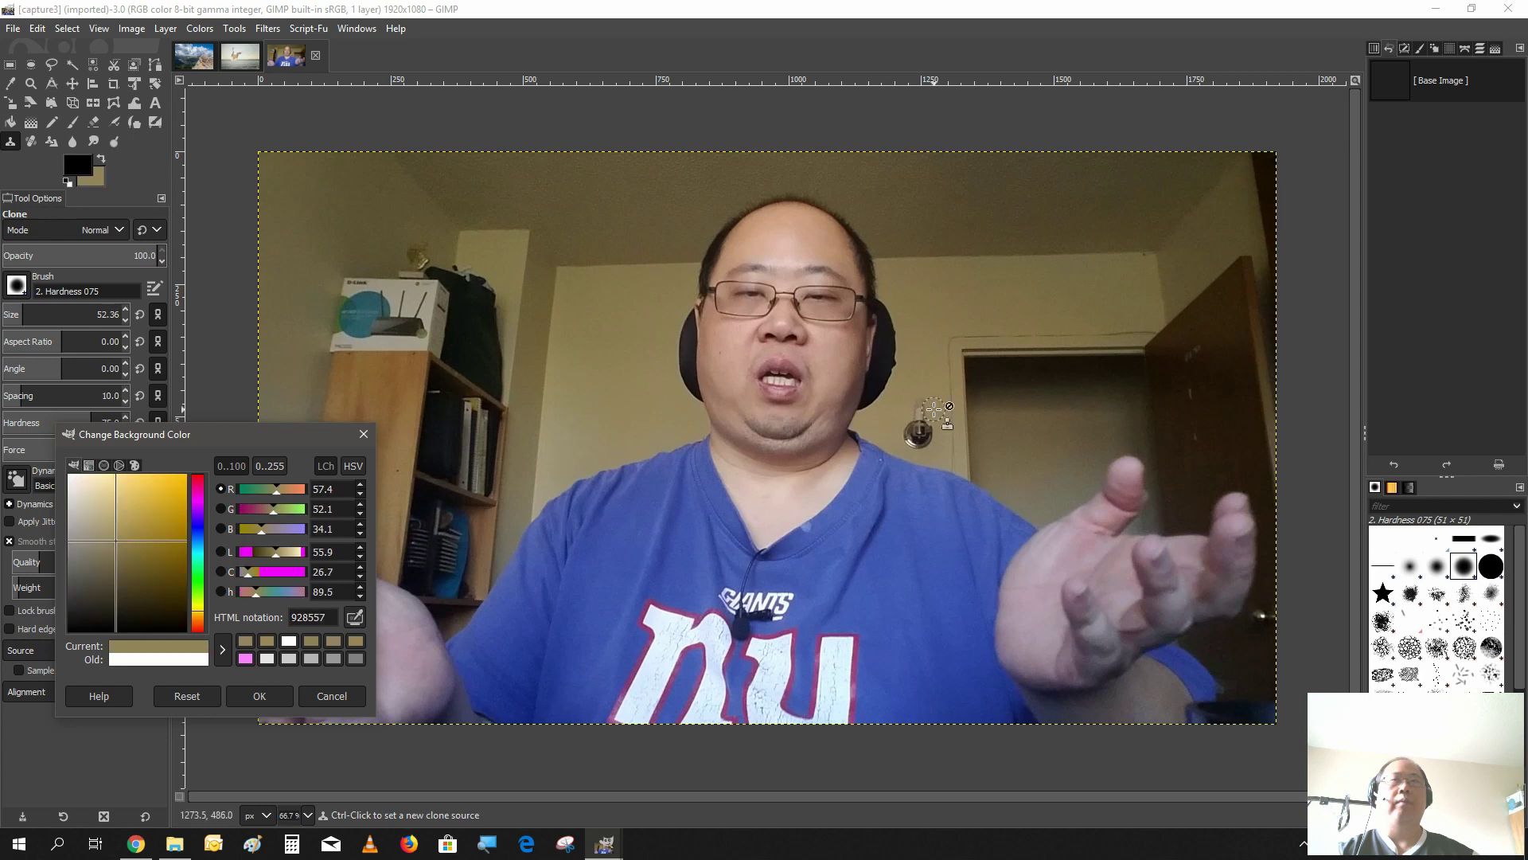
click(256, 696)
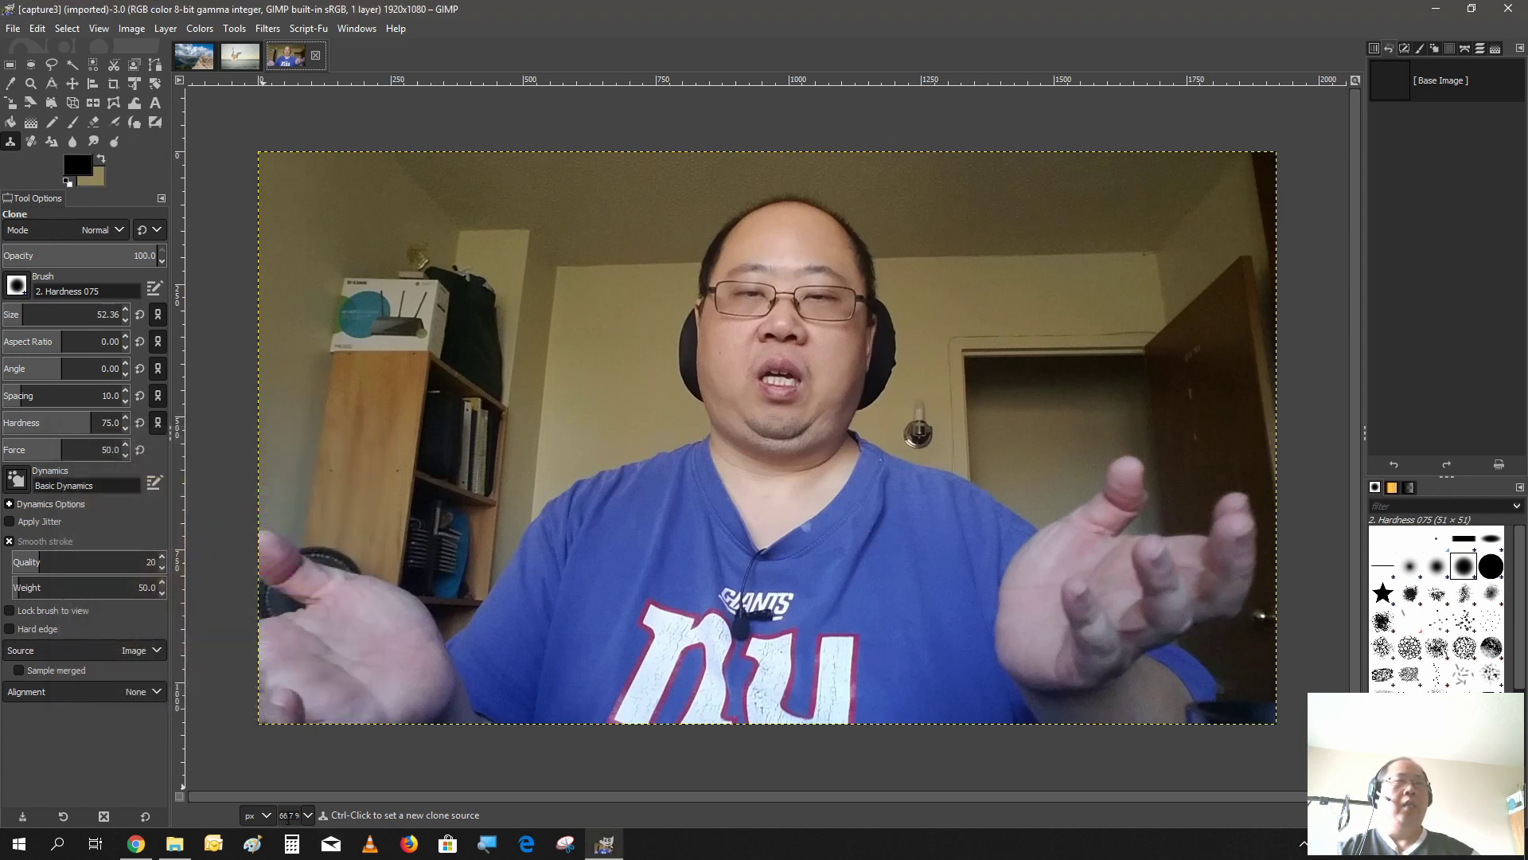
Step: At 200% zoom, erase the round wall light beside the doorway with an enlarged Eraser brush
click(307, 816)
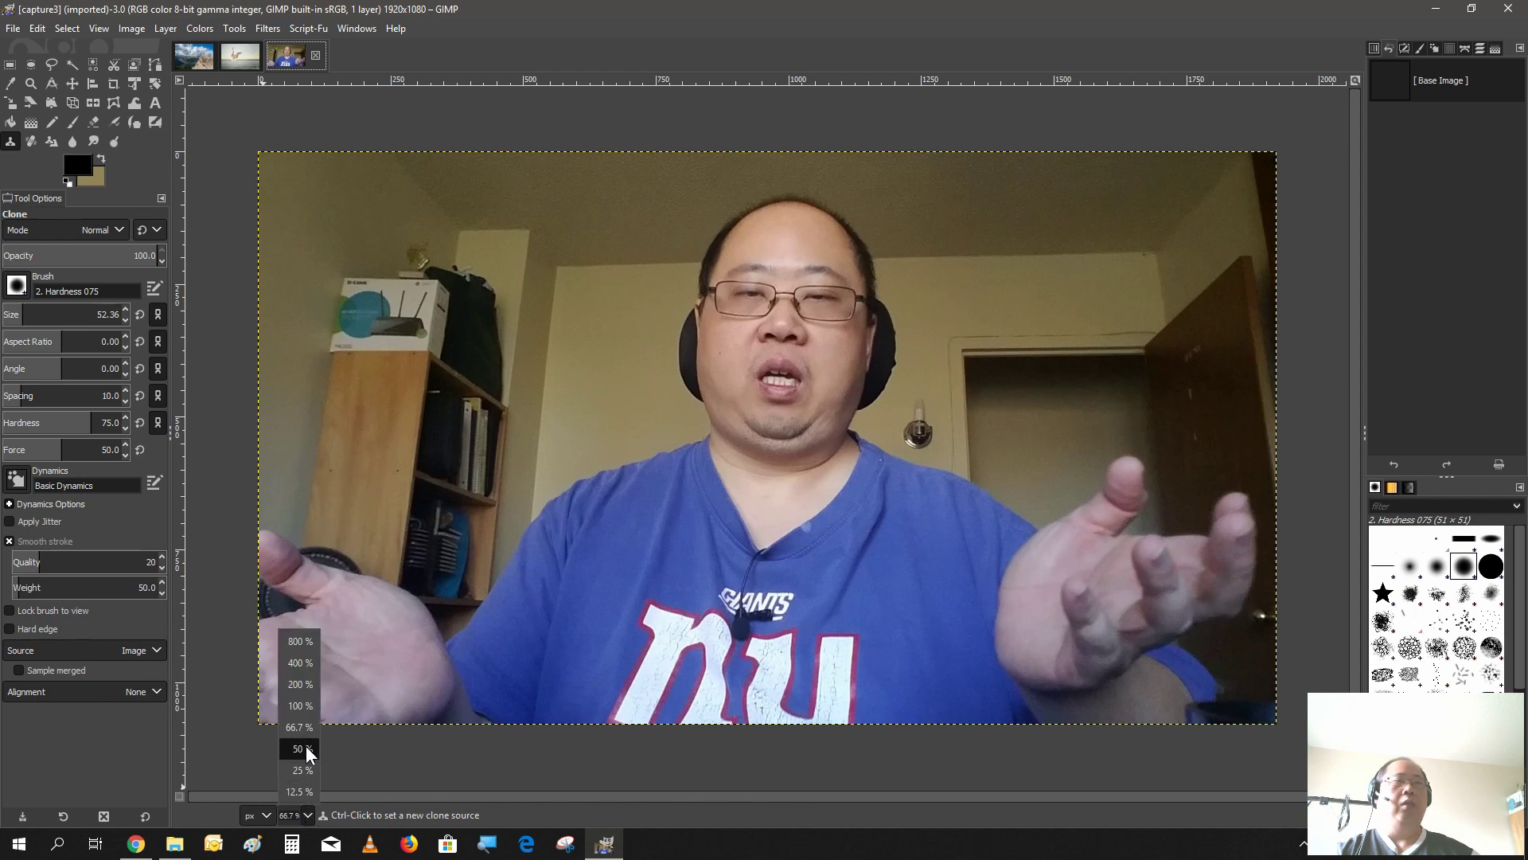
click(308, 682)
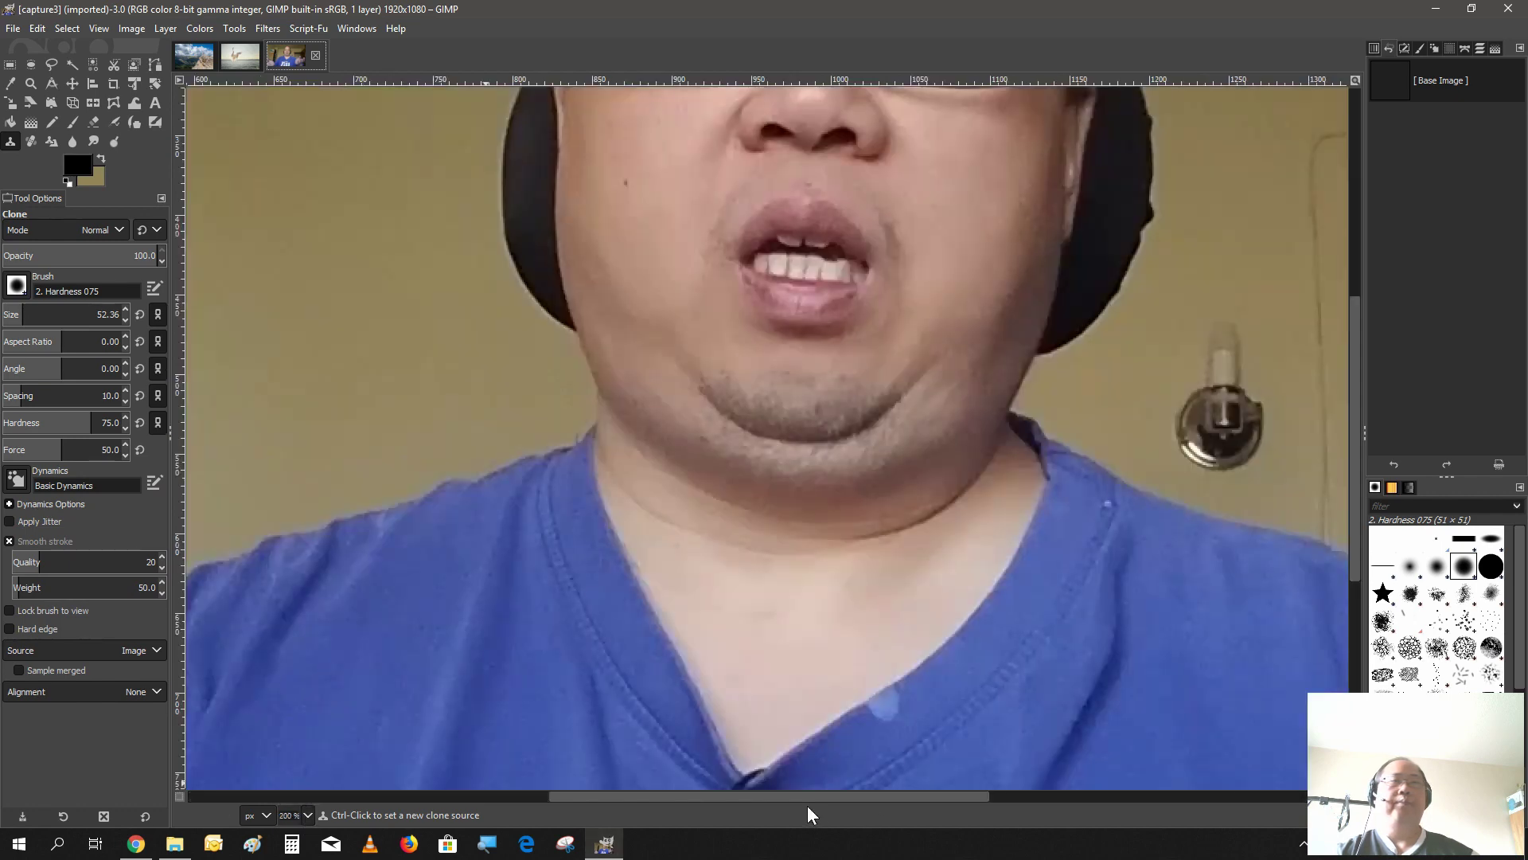
drag(906, 799, 1181, 819)
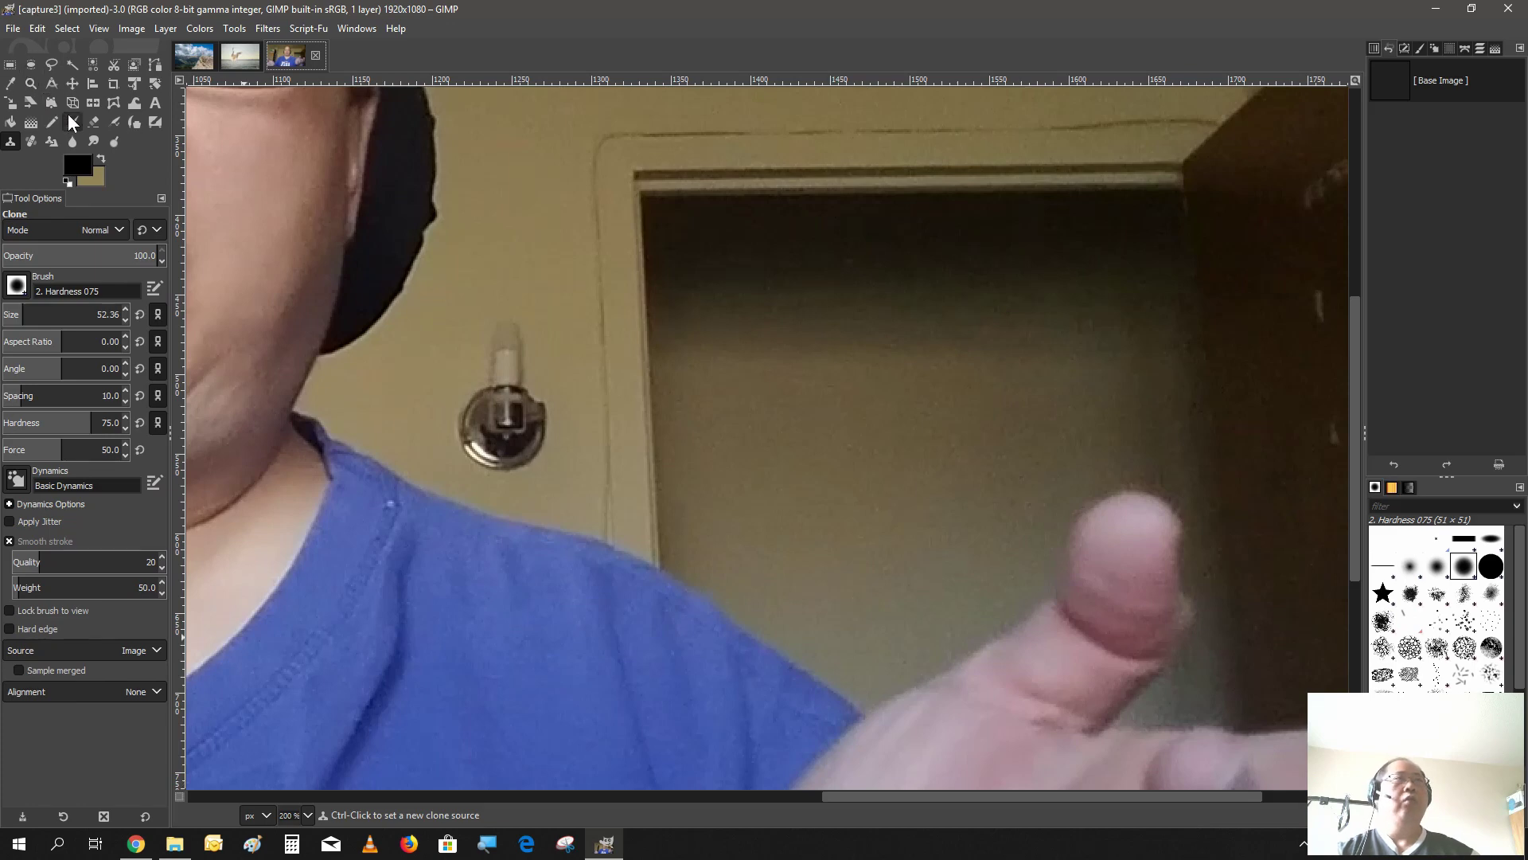
click(92, 122)
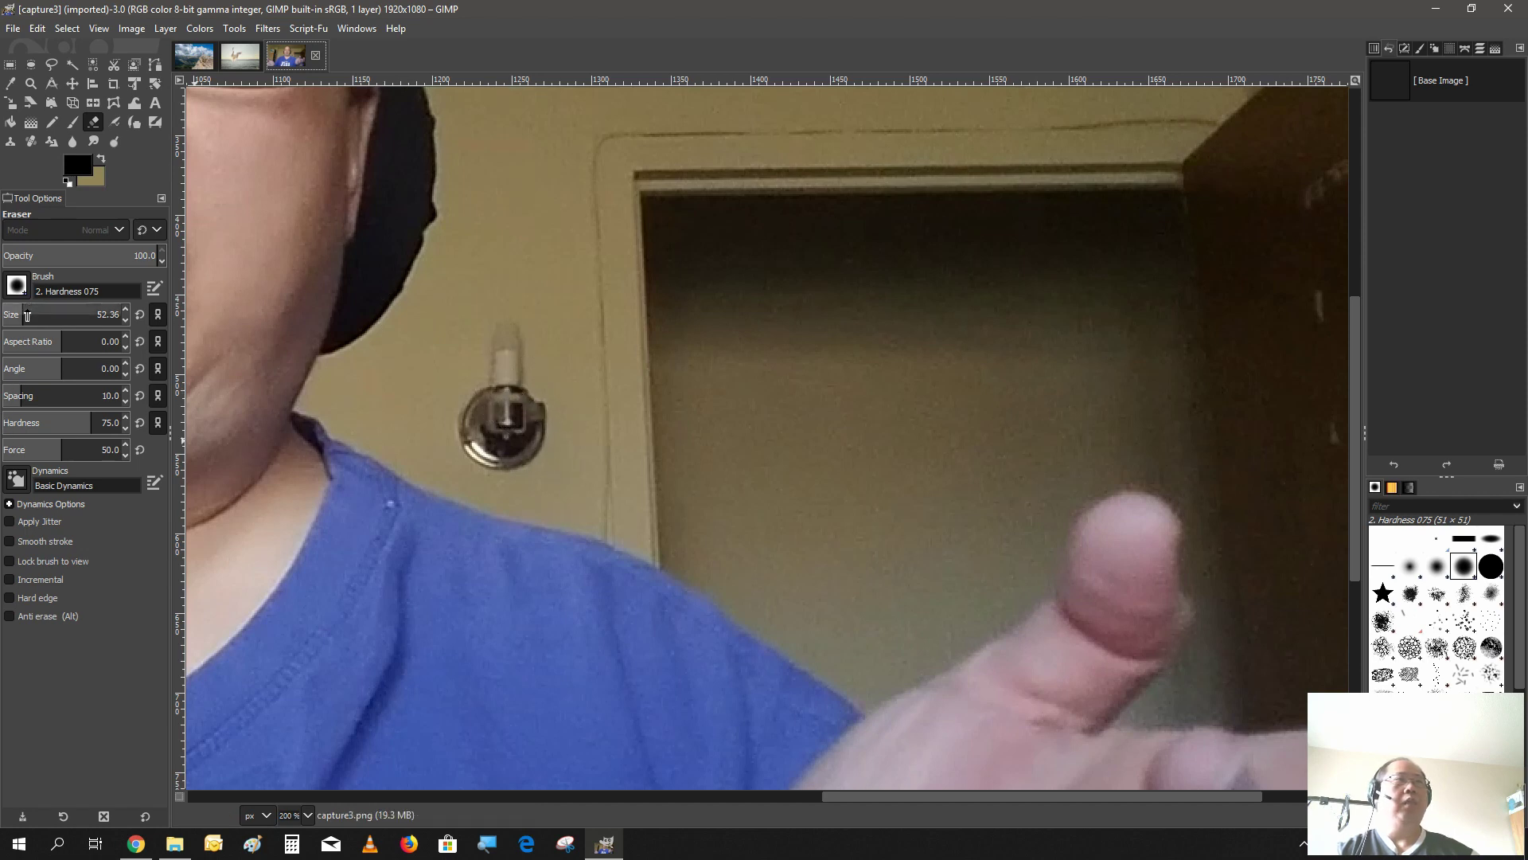
drag(26, 316, 98, 314)
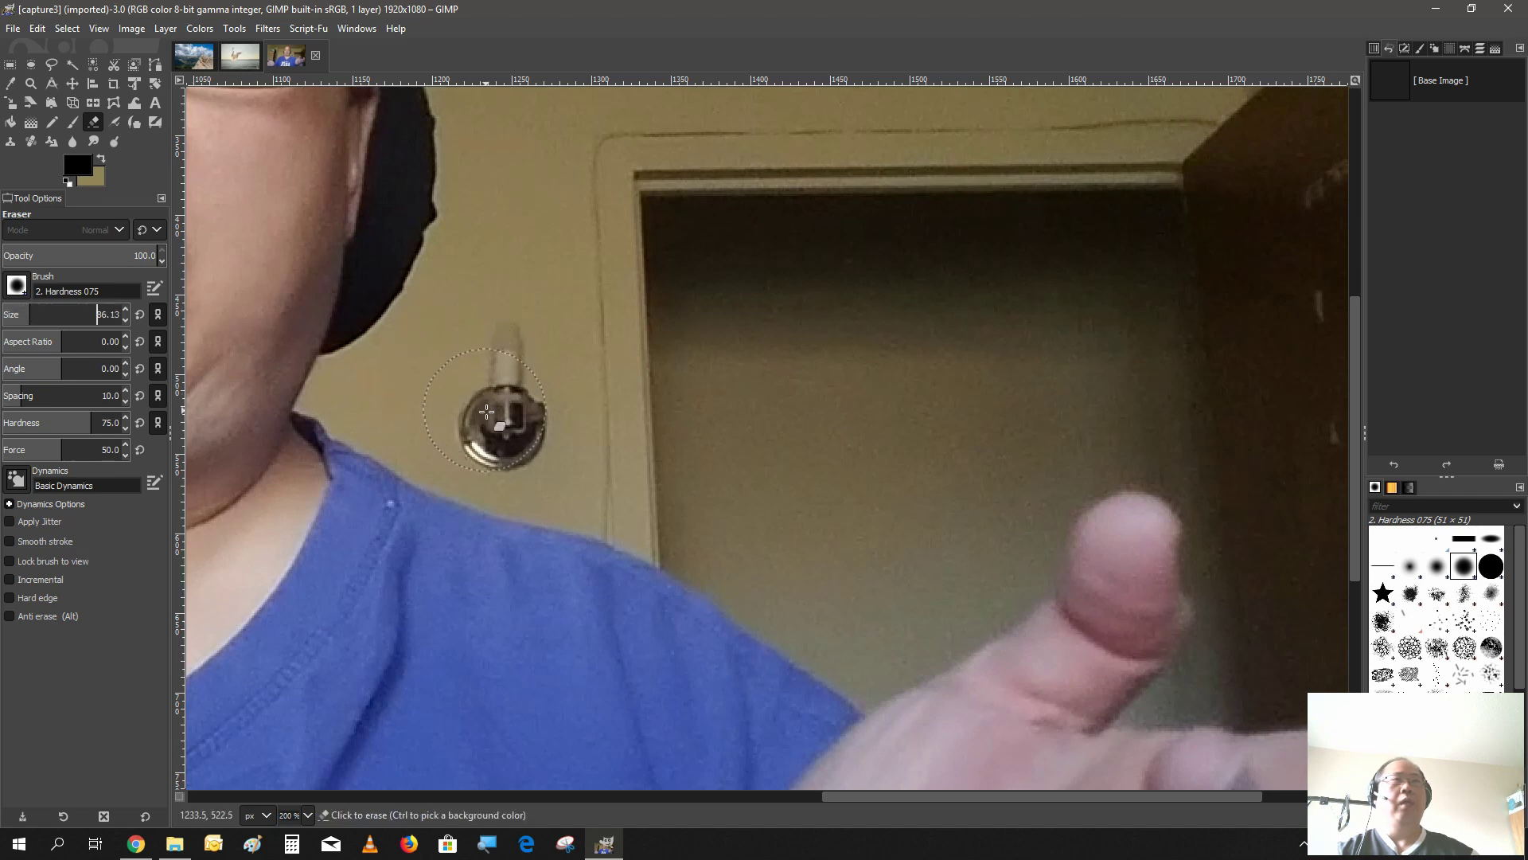
mouse_move(498, 421)
mouse_down()
mouse_move(505, 355)
mouse_move(504, 449)
mouse_move(500, 370)
mouse_move(516, 362)
mouse_up()
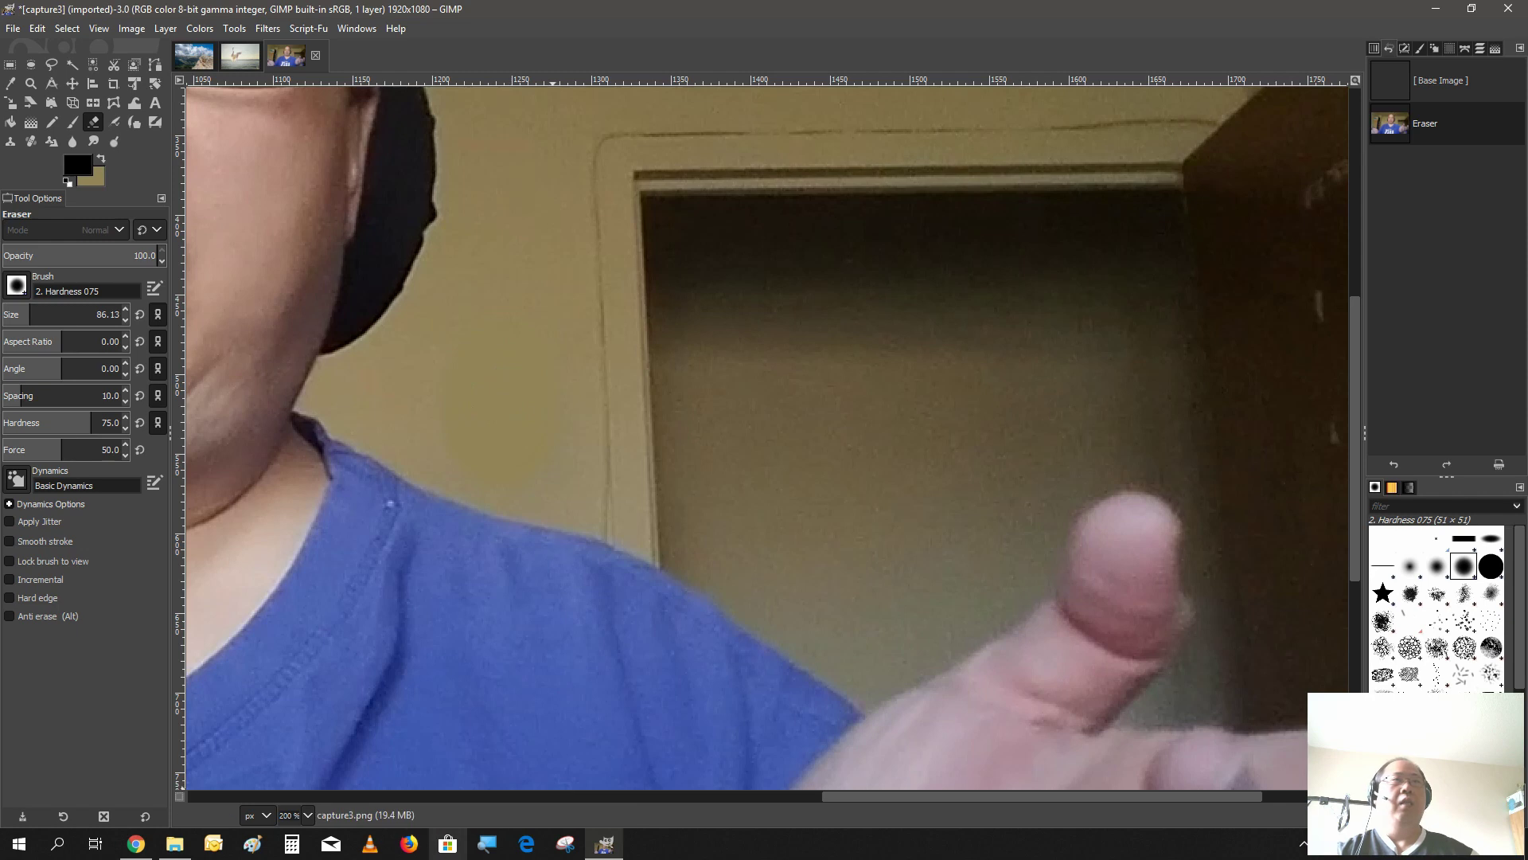
click(307, 815)
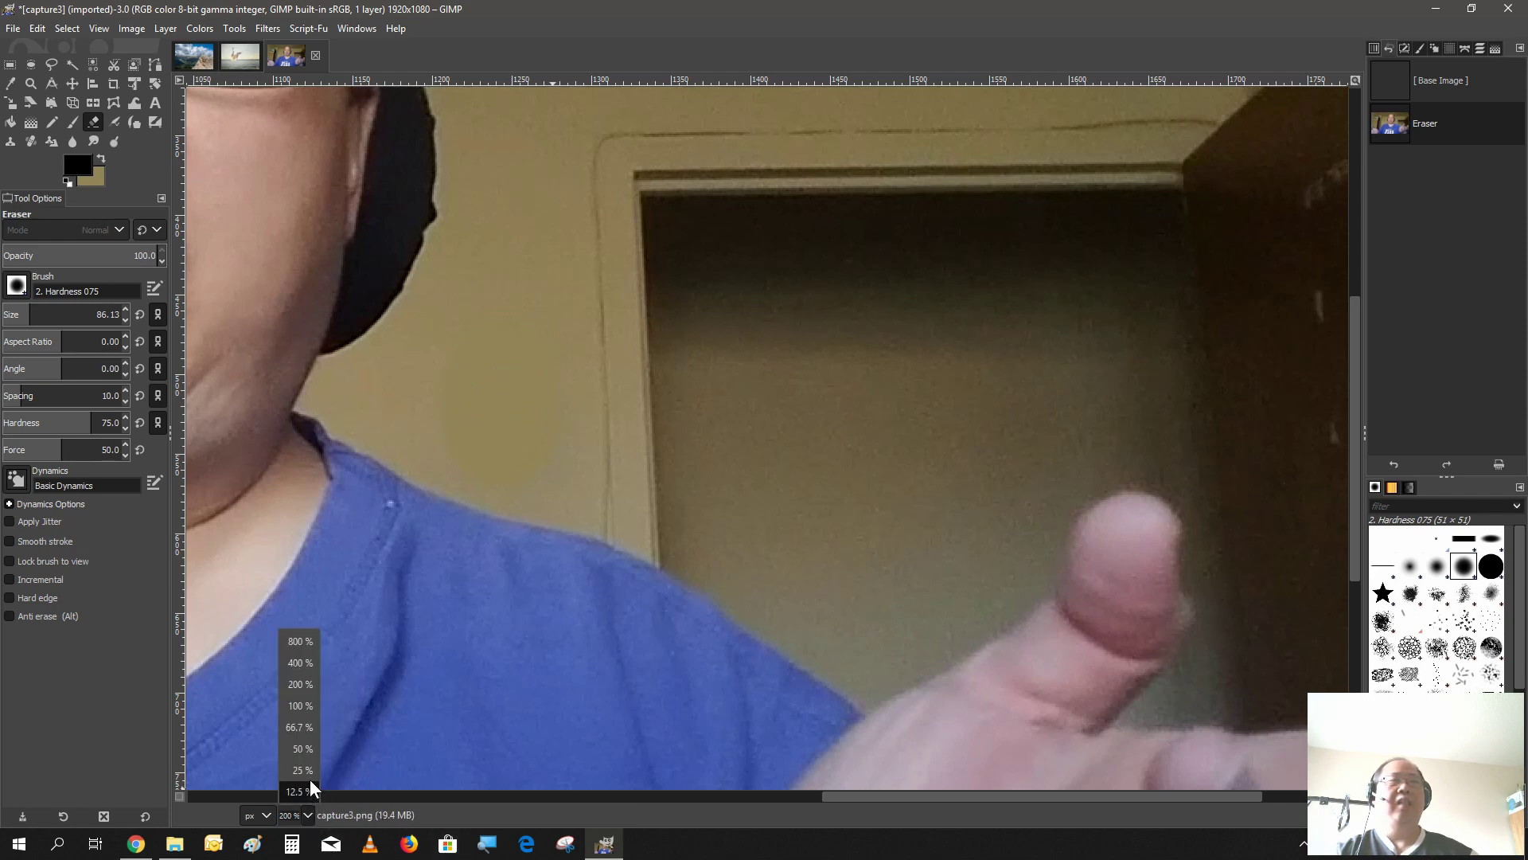
Step: Zoom the image out to 50% to see the whole photo
click(305, 750)
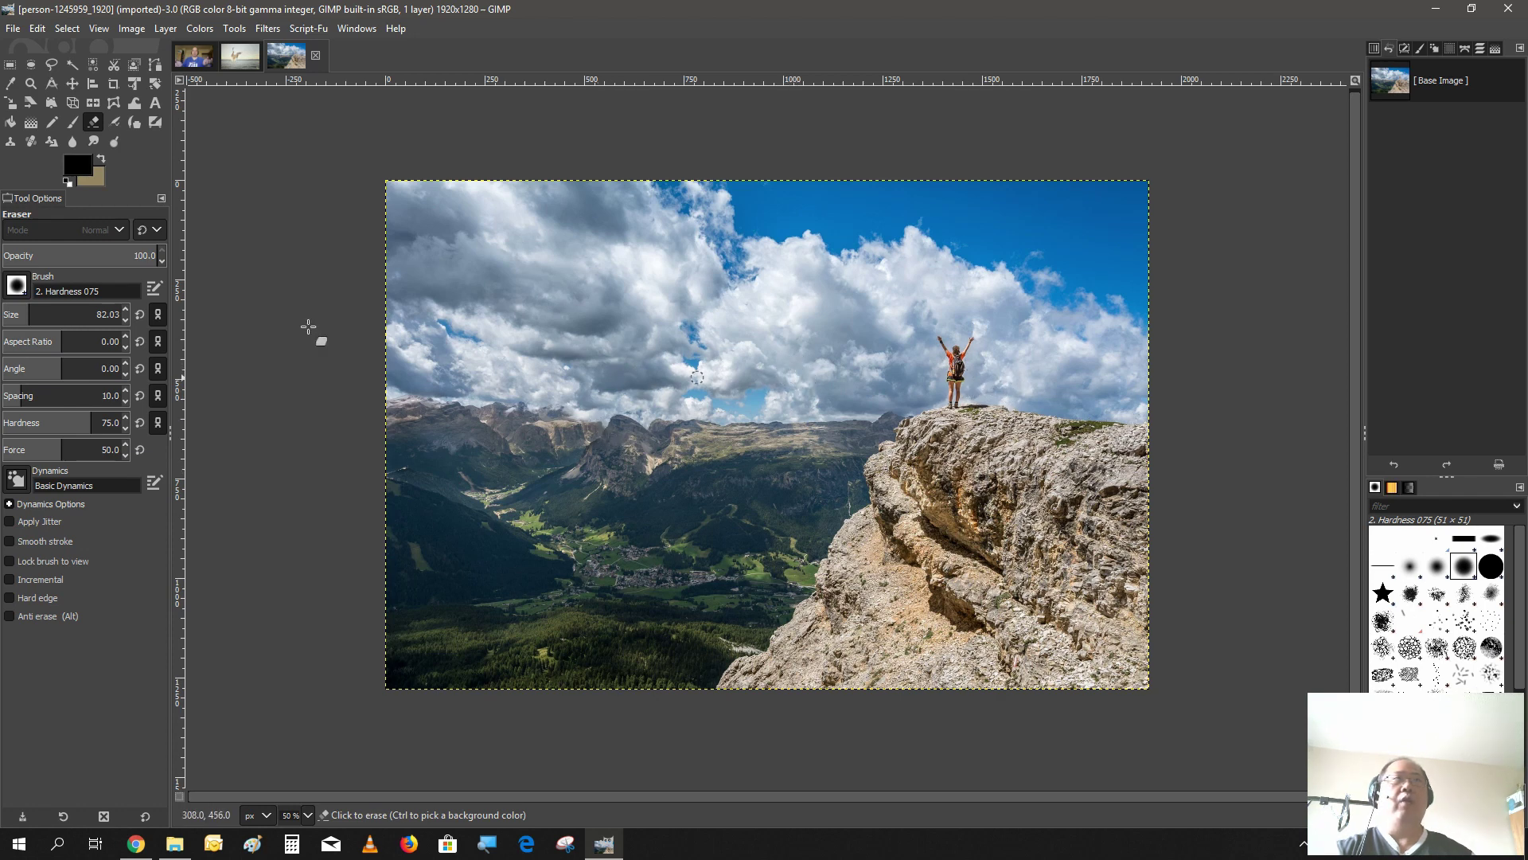
Step: Select the Clone tool and zoom to 200% on the hiker
click(7, 143)
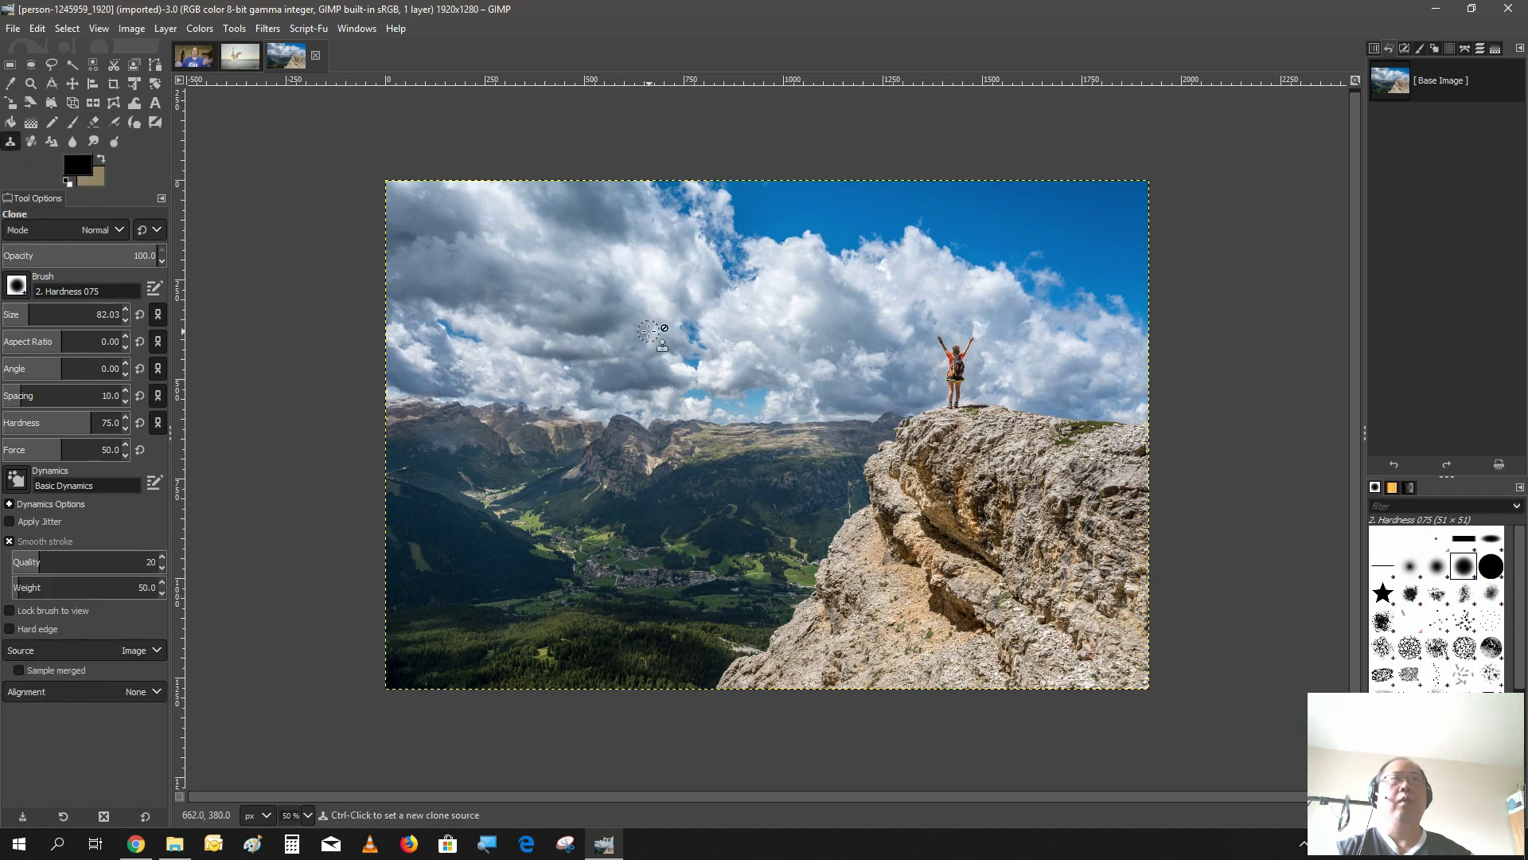
click(306, 814)
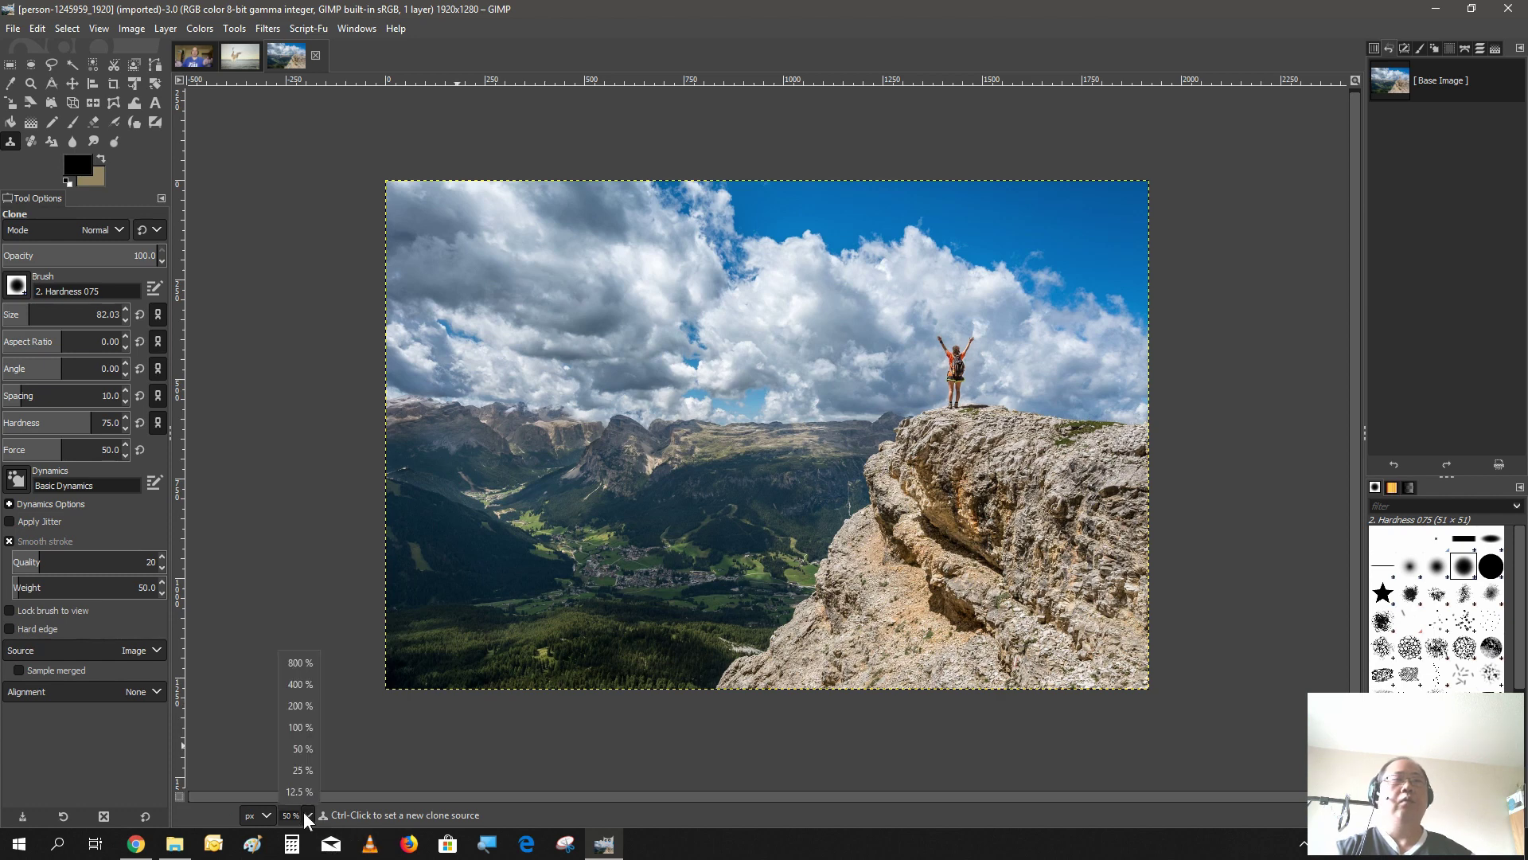
click(296, 701)
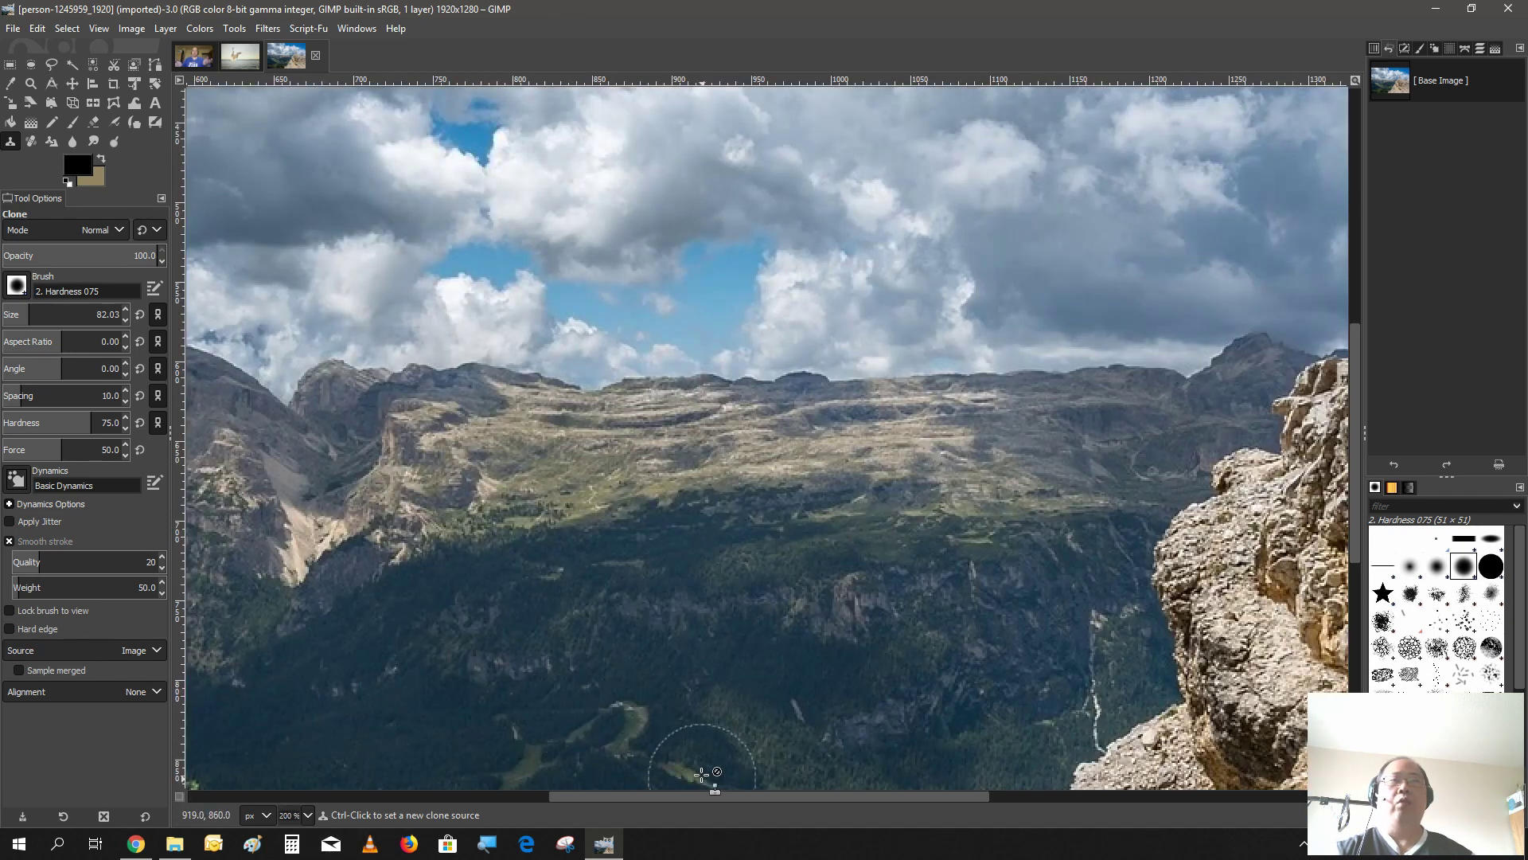
drag(685, 799, 1012, 804)
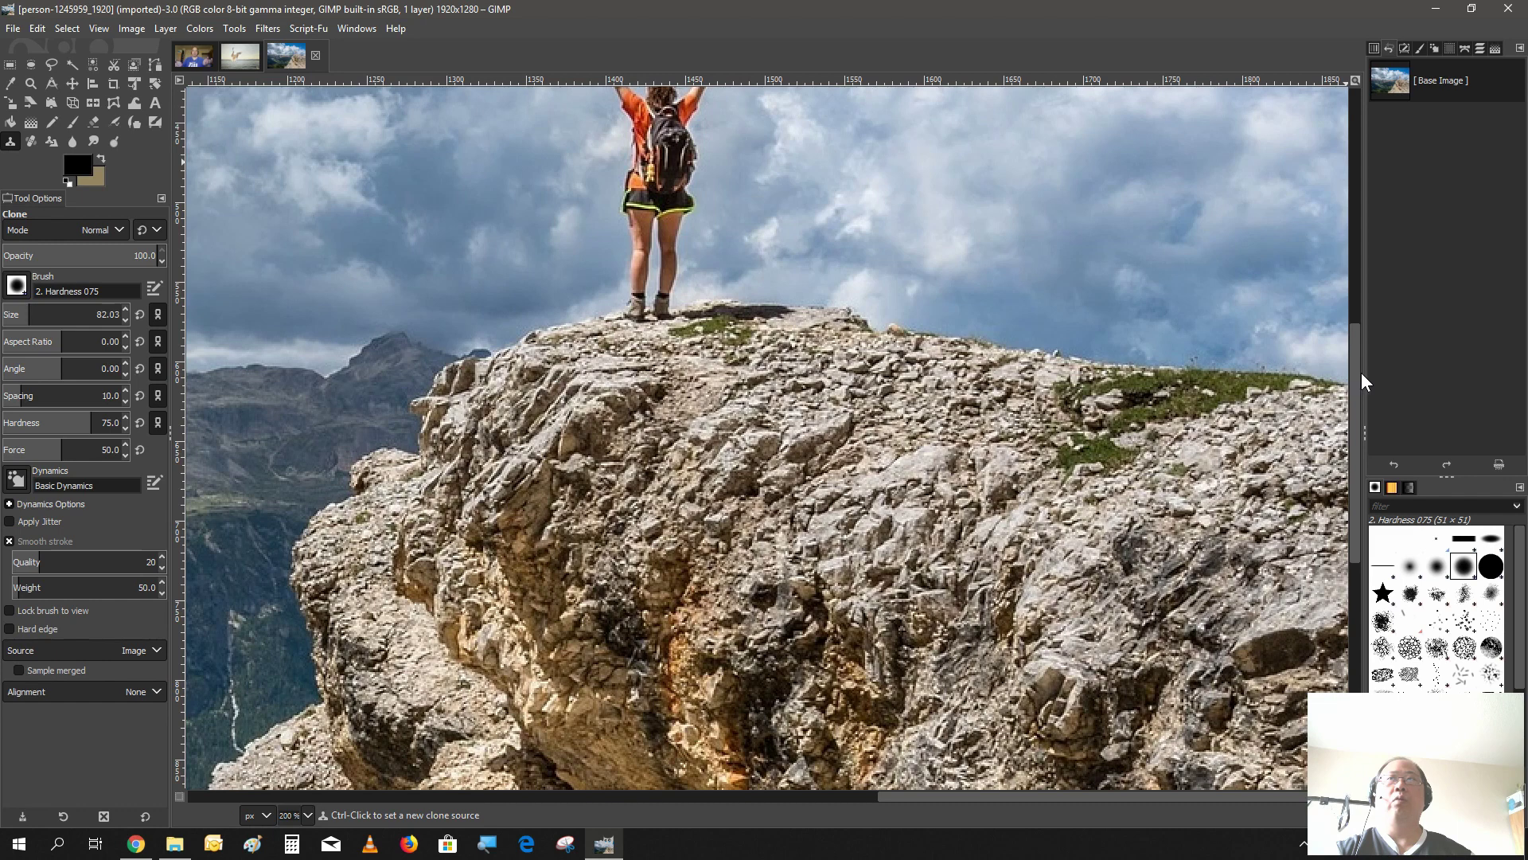
drag(1361, 373, 1358, 274)
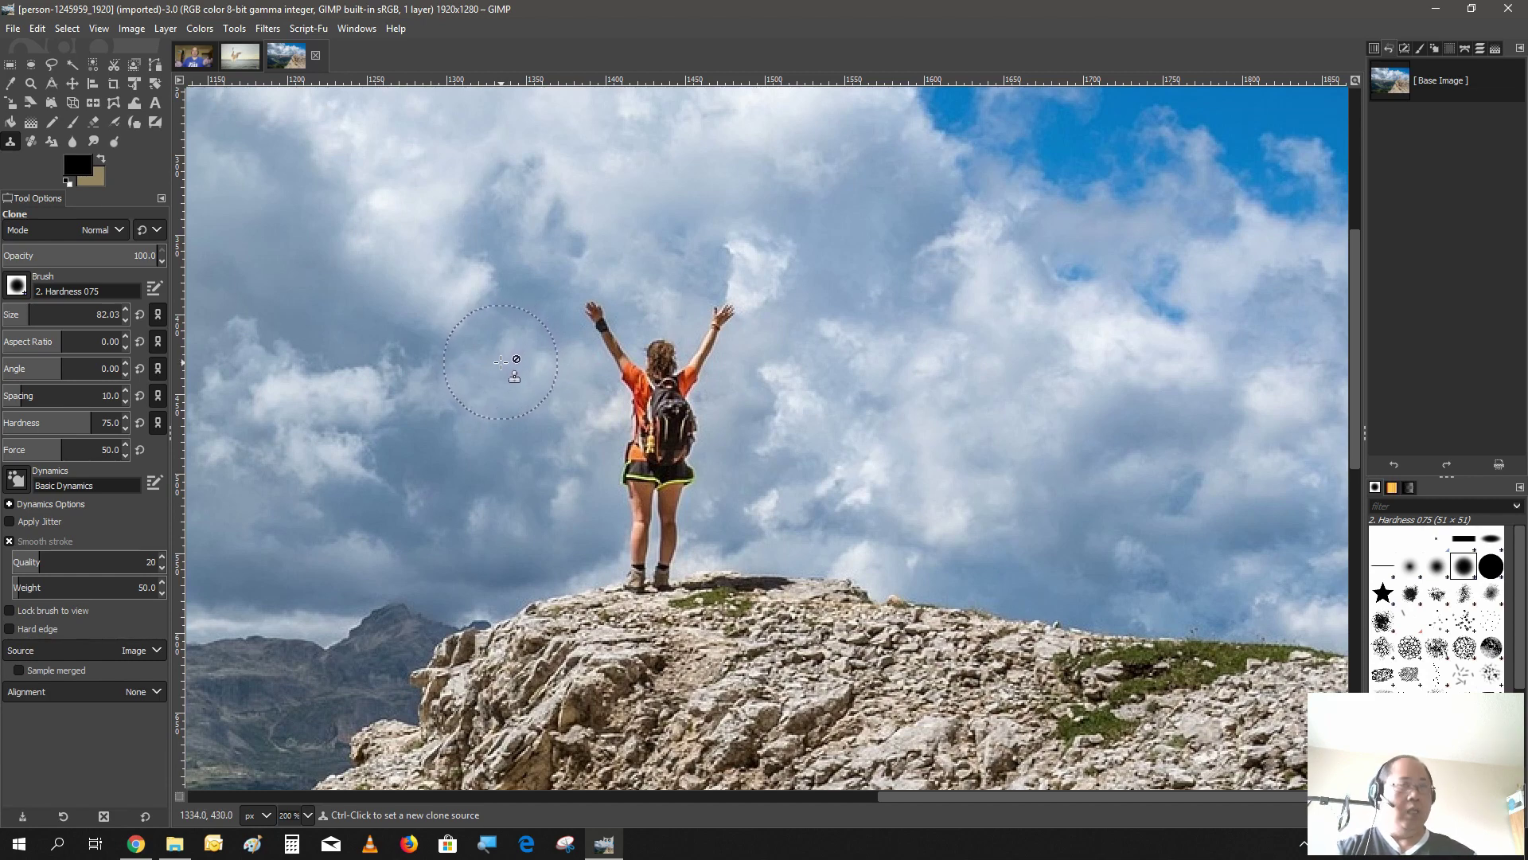
Step: Set the clone source on the sky left of the hiker and paint clouds over her arm, head and body
key(ctrl)
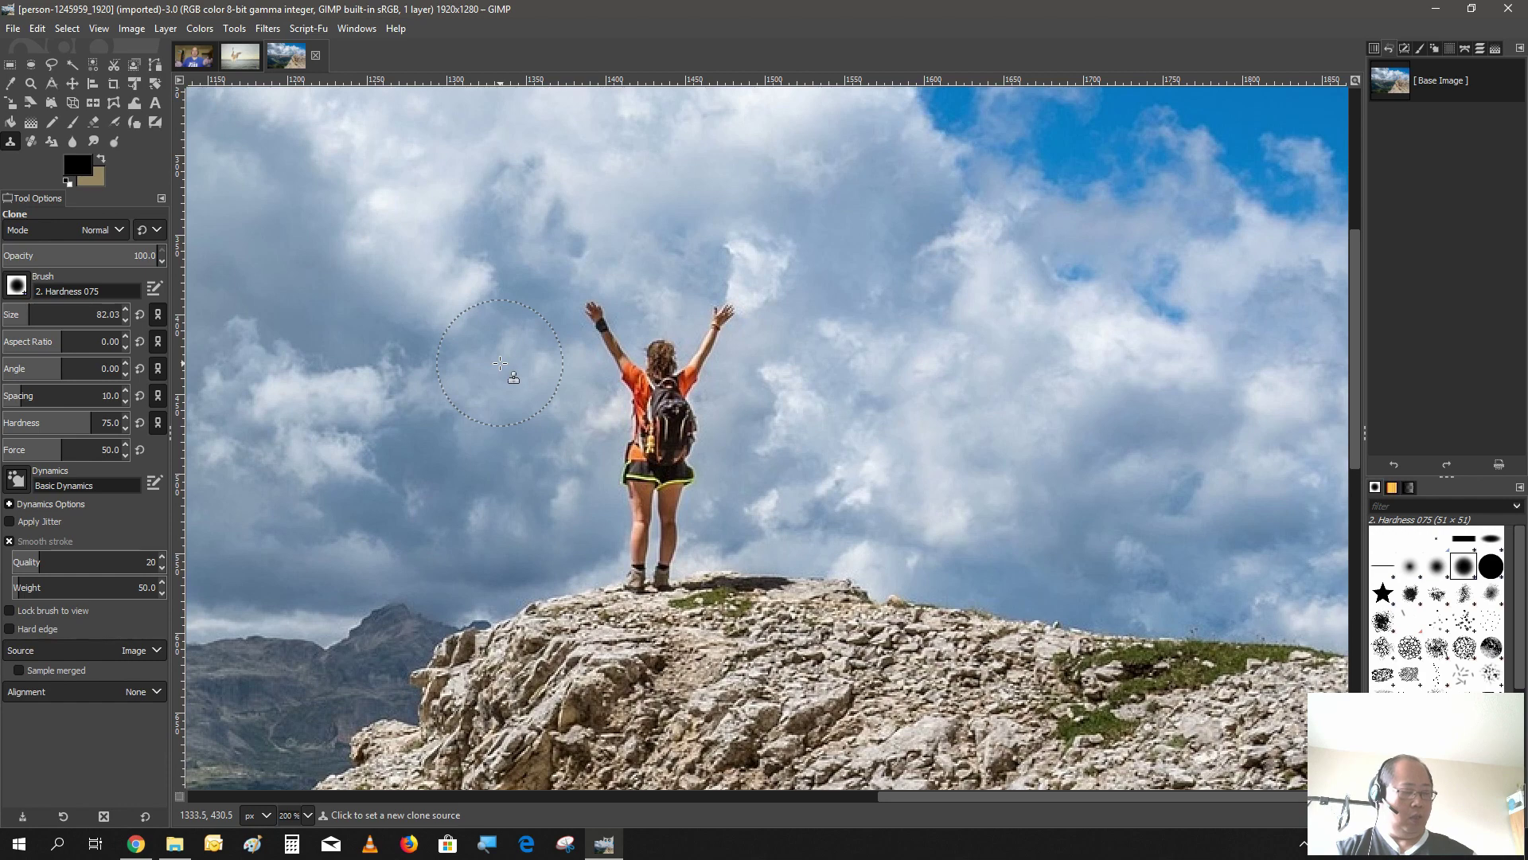
ctrl+click(499, 363)
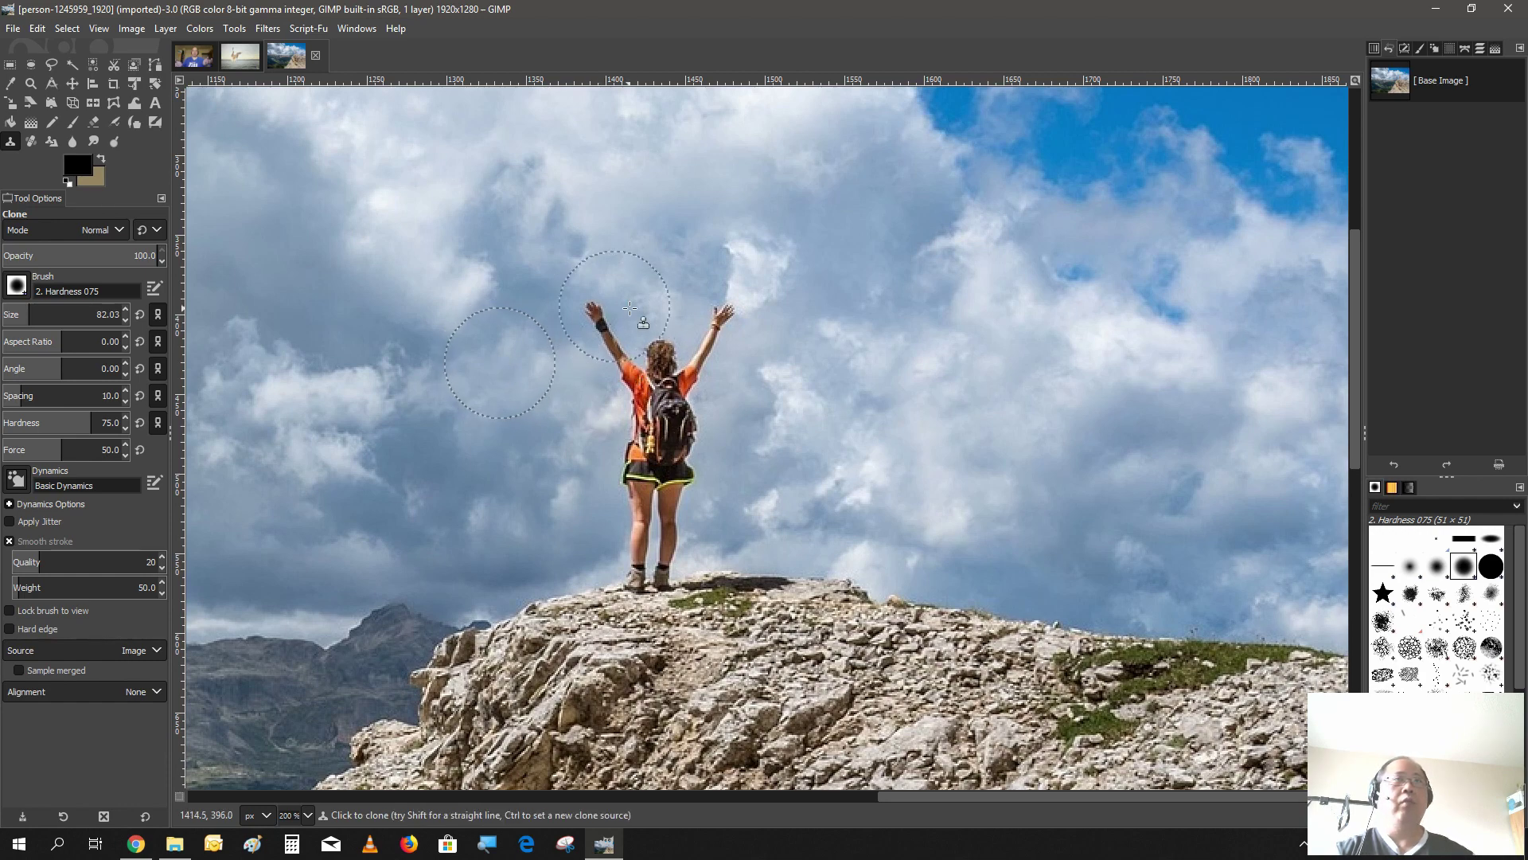
mouse_move(618, 322)
mouse_down()
mouse_move(671, 331)
mouse_move(633, 335)
mouse_move(616, 303)
mouse_move(617, 367)
mouse_move(670, 363)
mouse_move(701, 311)
mouse_up()
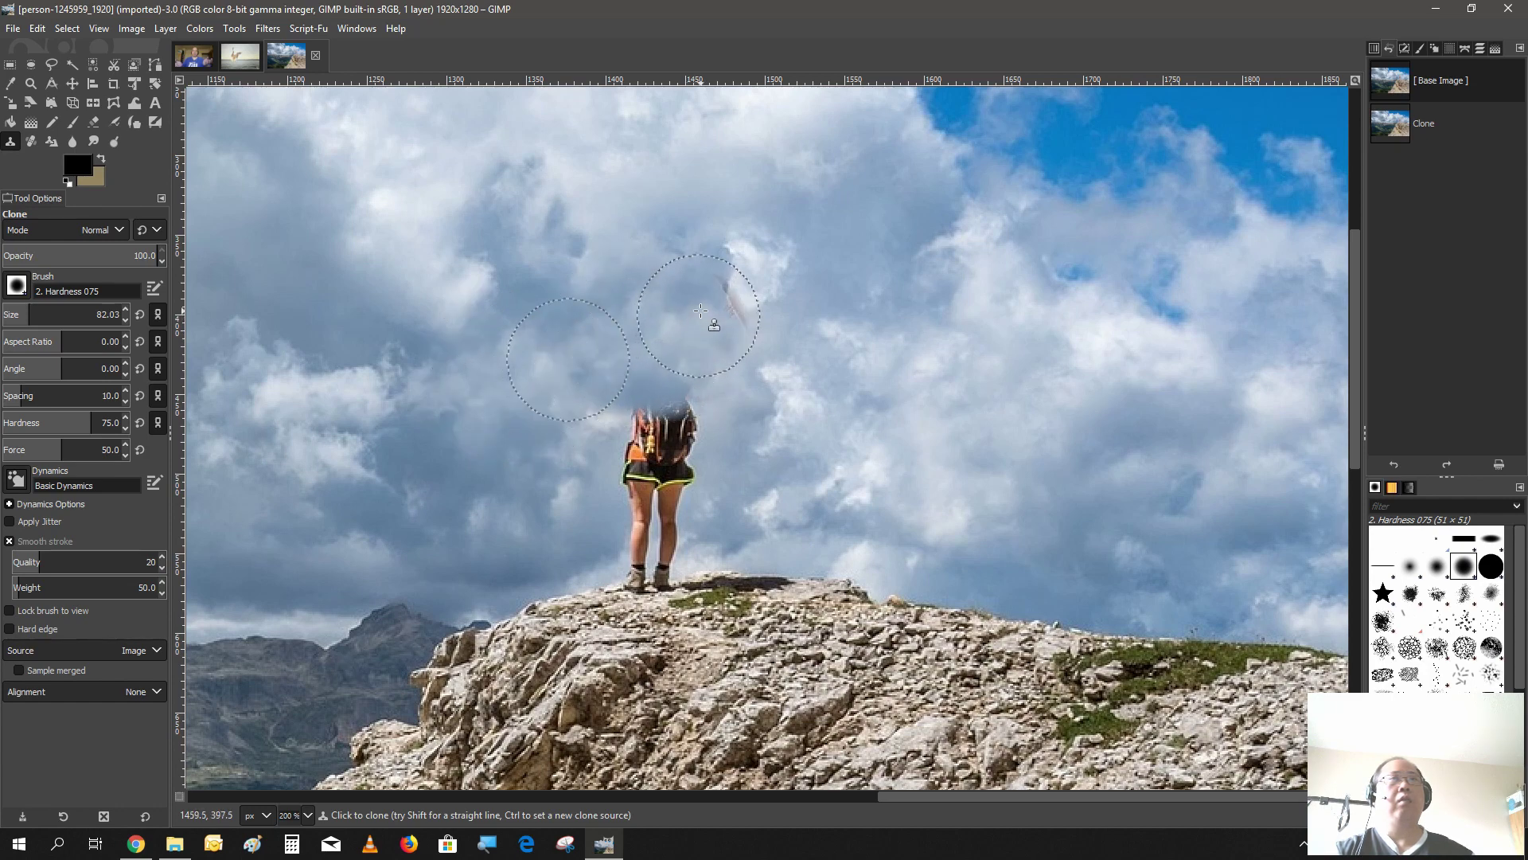
key(ctrl+z)
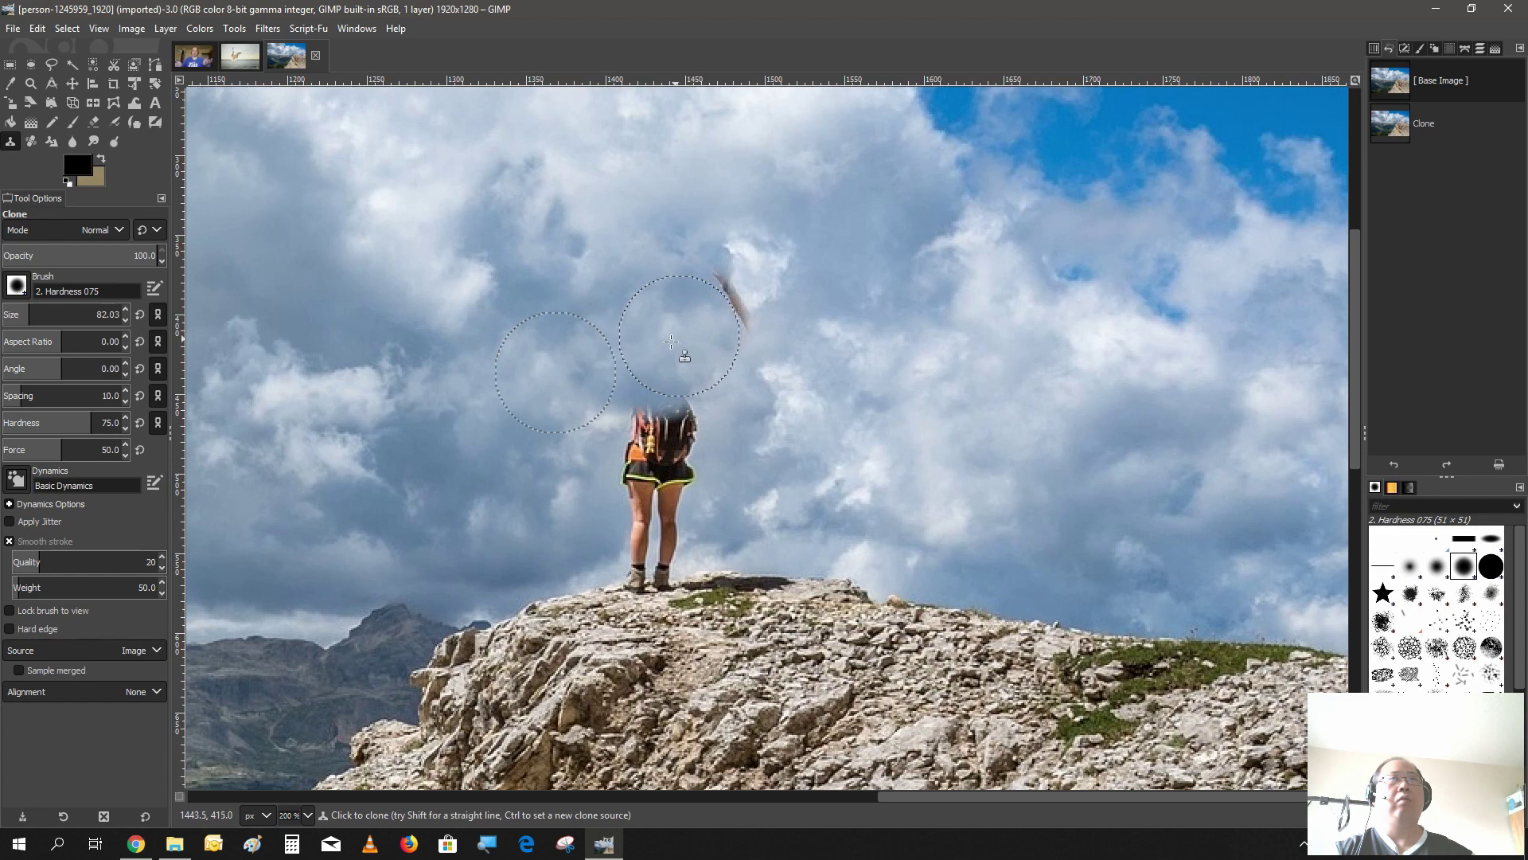
mouse_move(681, 374)
mouse_down()
mouse_move(648, 422)
mouse_move(669, 449)
mouse_move(662, 439)
mouse_move(657, 498)
mouse_move(646, 484)
mouse_move(650, 551)
mouse_up()
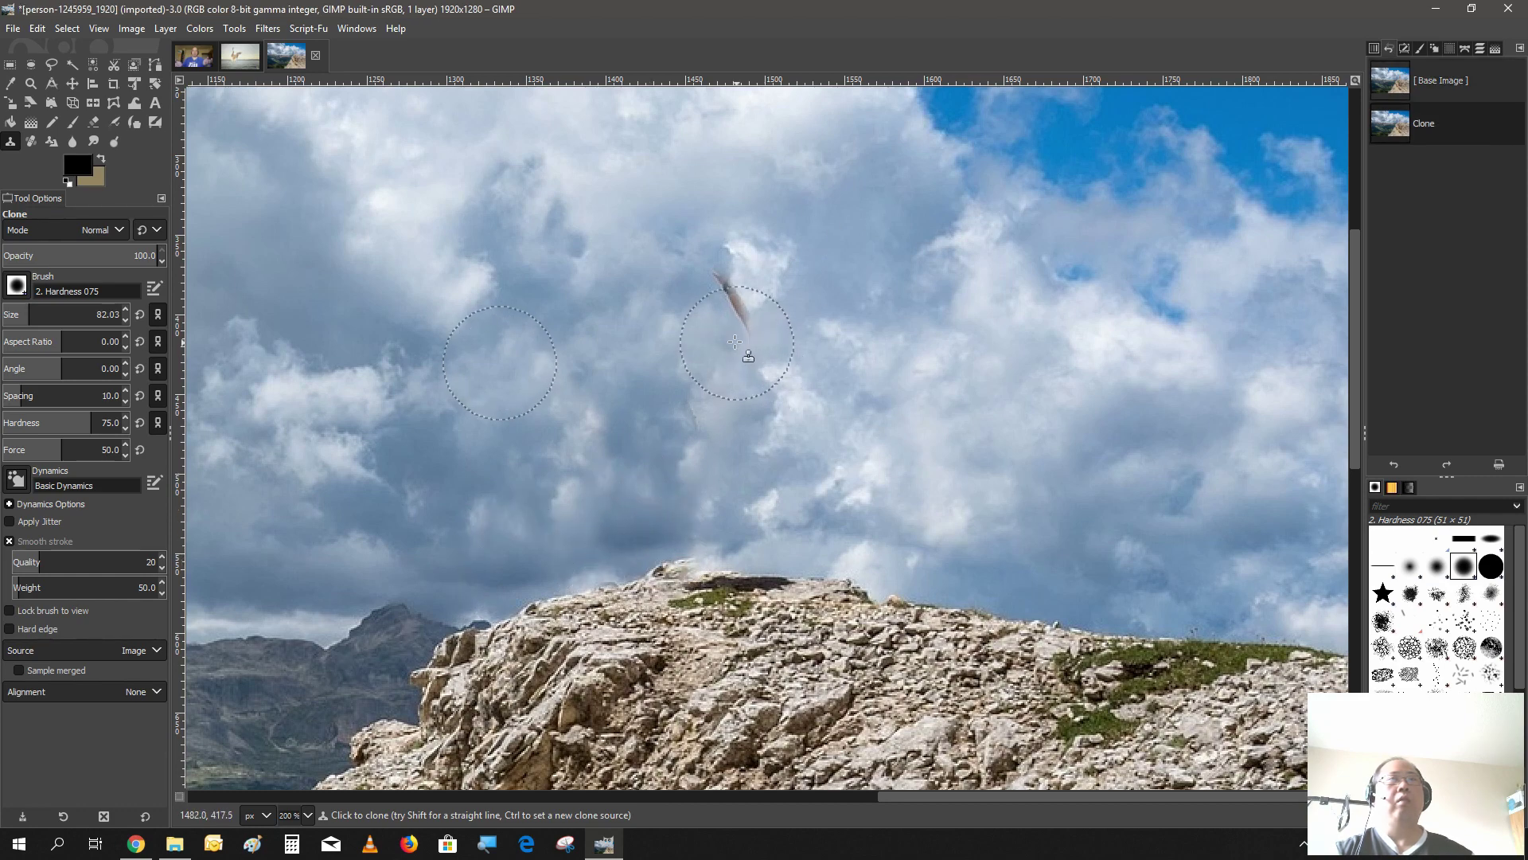
mouse_move(728, 319)
mouse_down()
mouse_move(716, 290)
mouse_move(726, 312)
mouse_up()
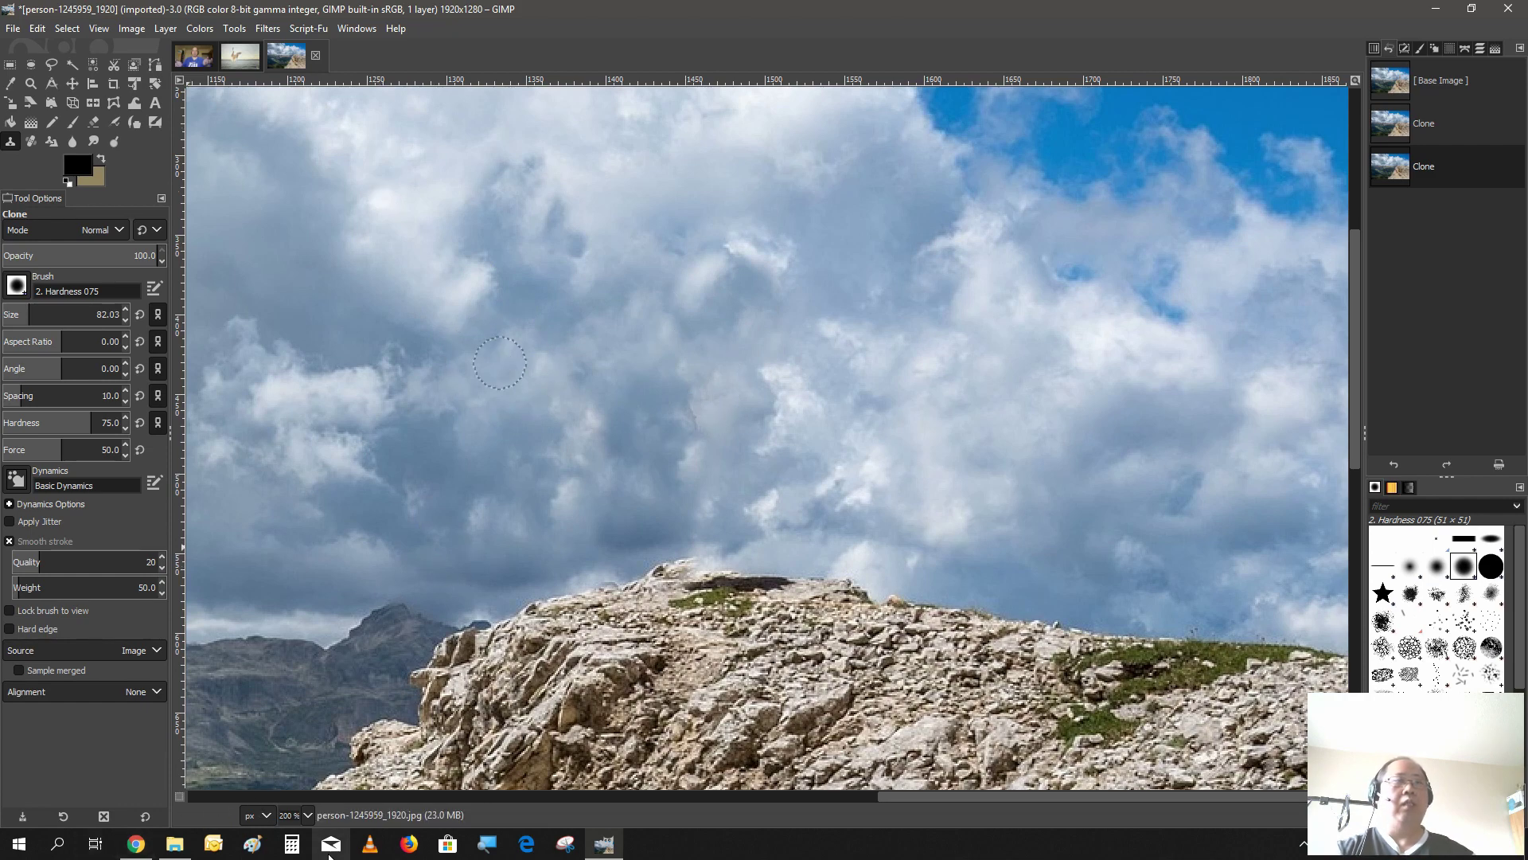
click(308, 814)
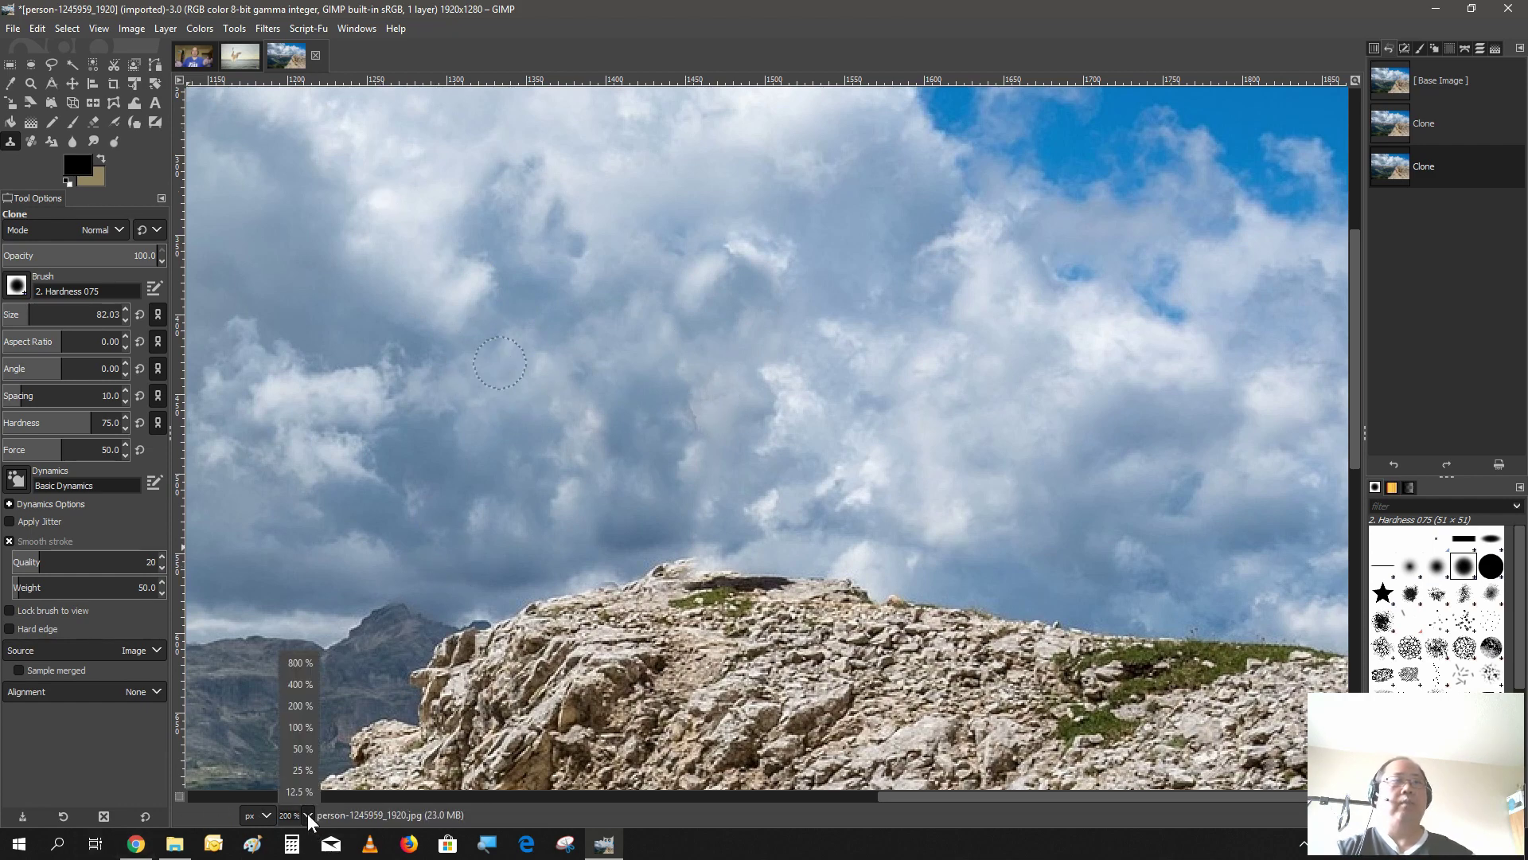
Step: Zoom out to 50% and switch to the gull-192909_1920 photo
click(304, 748)
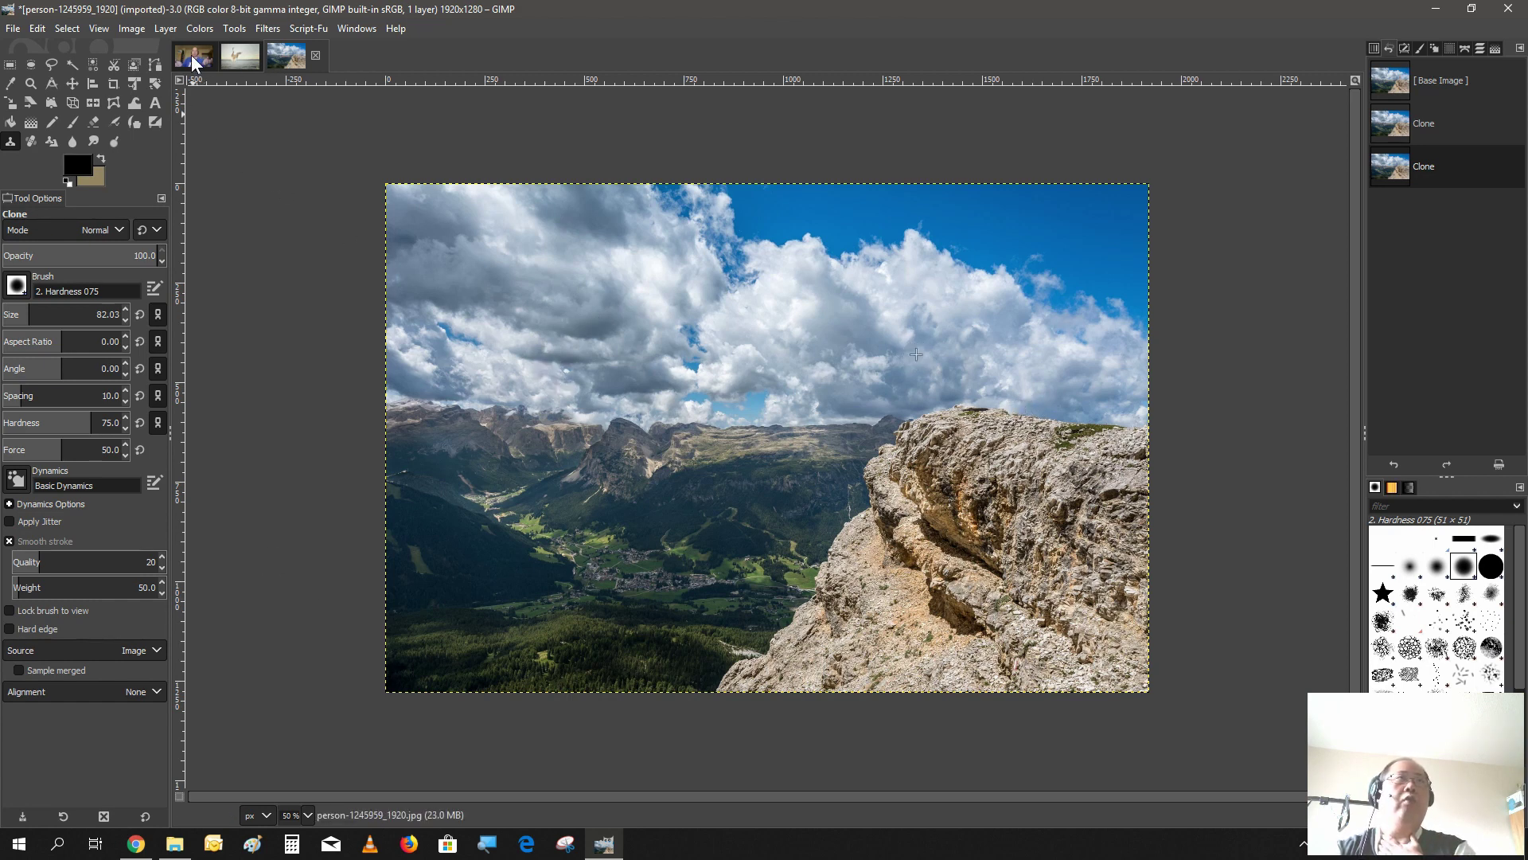
click(253, 54)
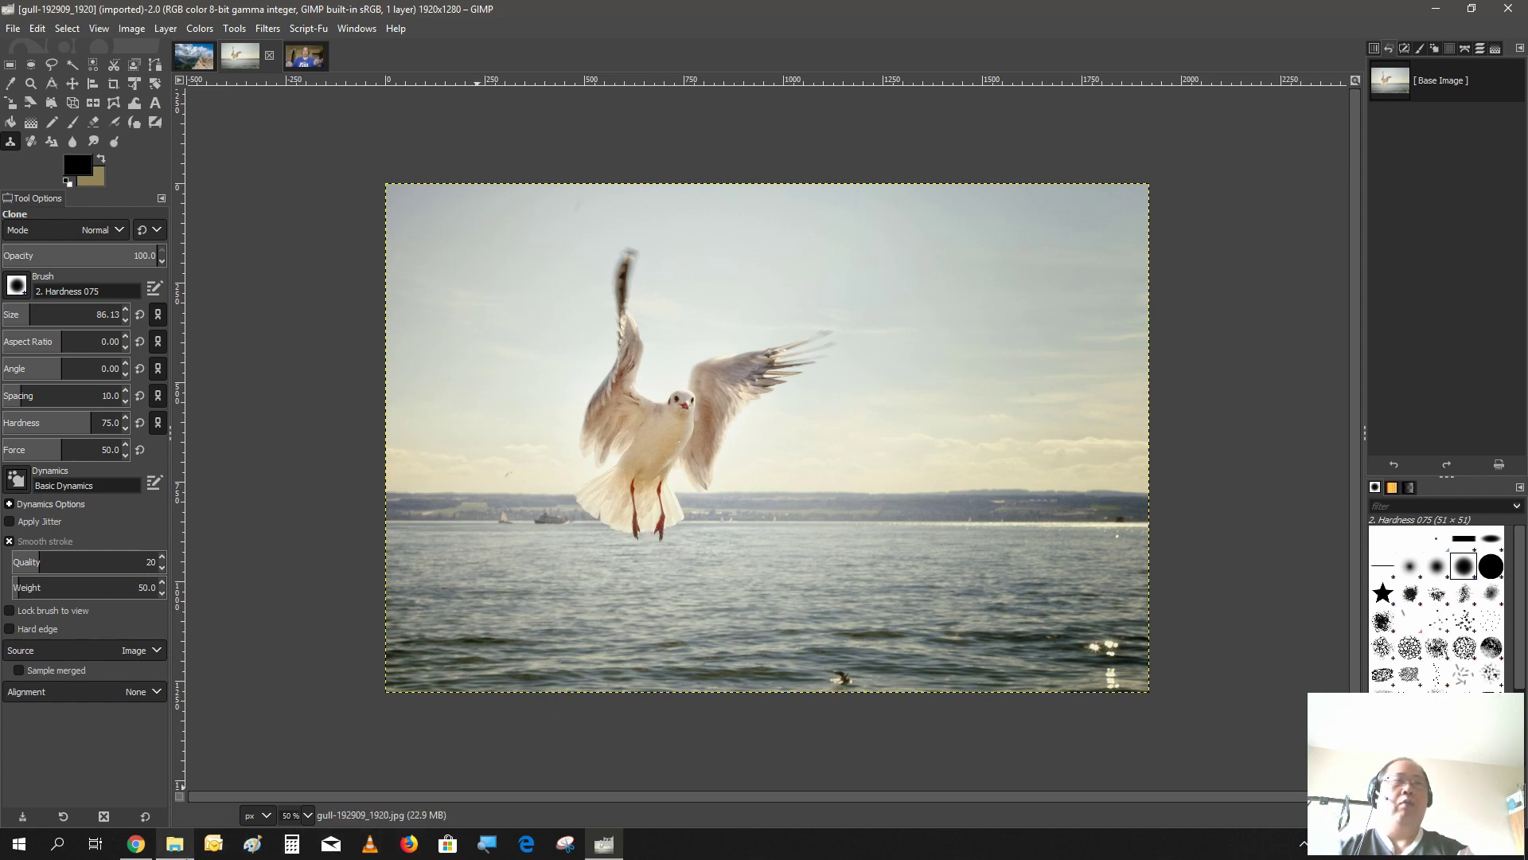
Step: Download resynth_win_32_64.zip from MediaFire, close the ad pop-up, and open the archive
click(135, 844)
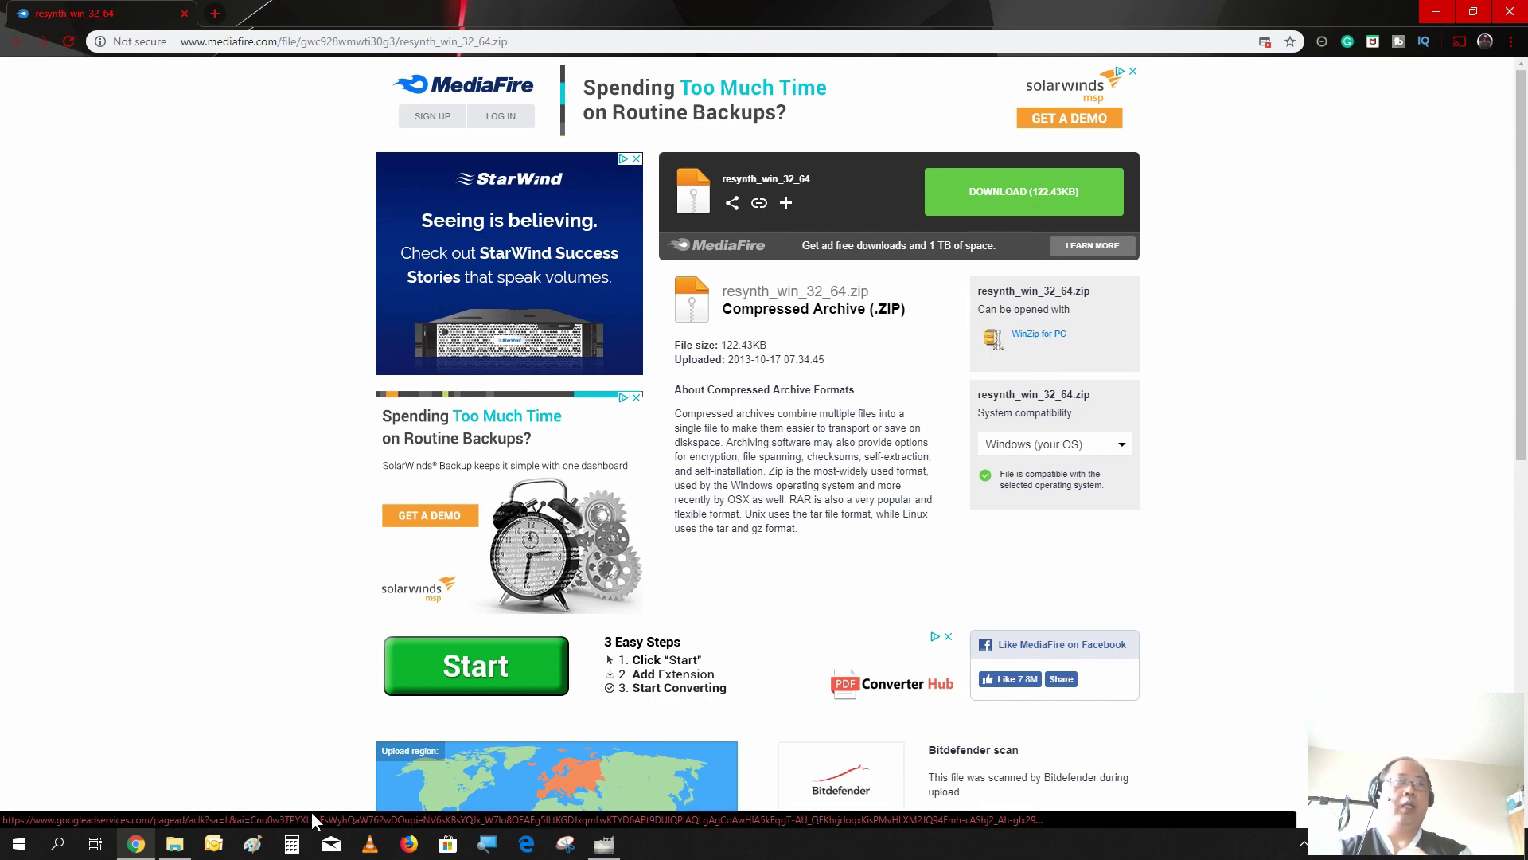
click(1080, 203)
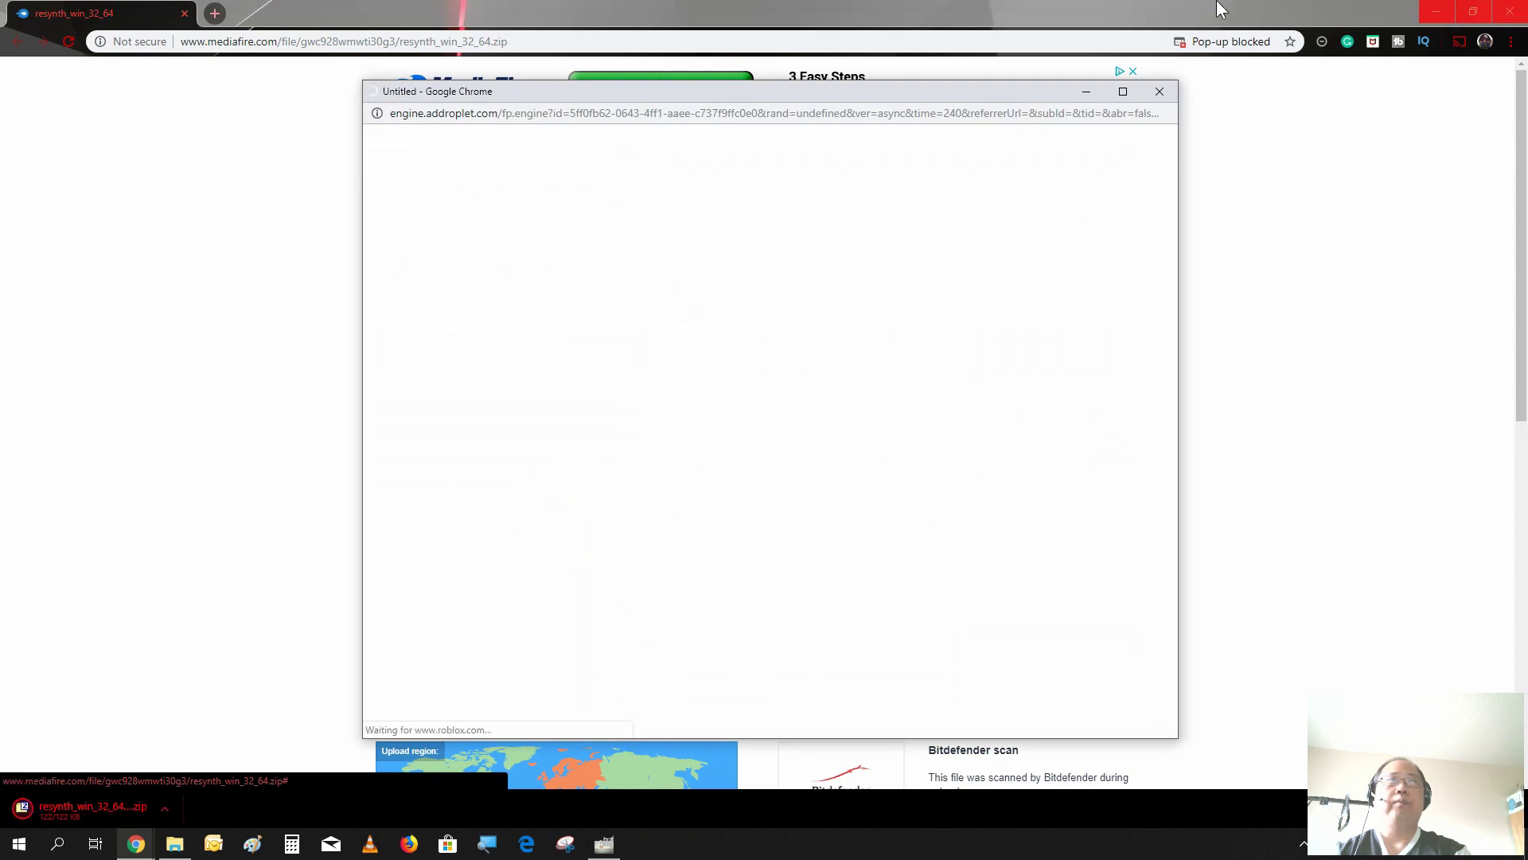
click(1155, 92)
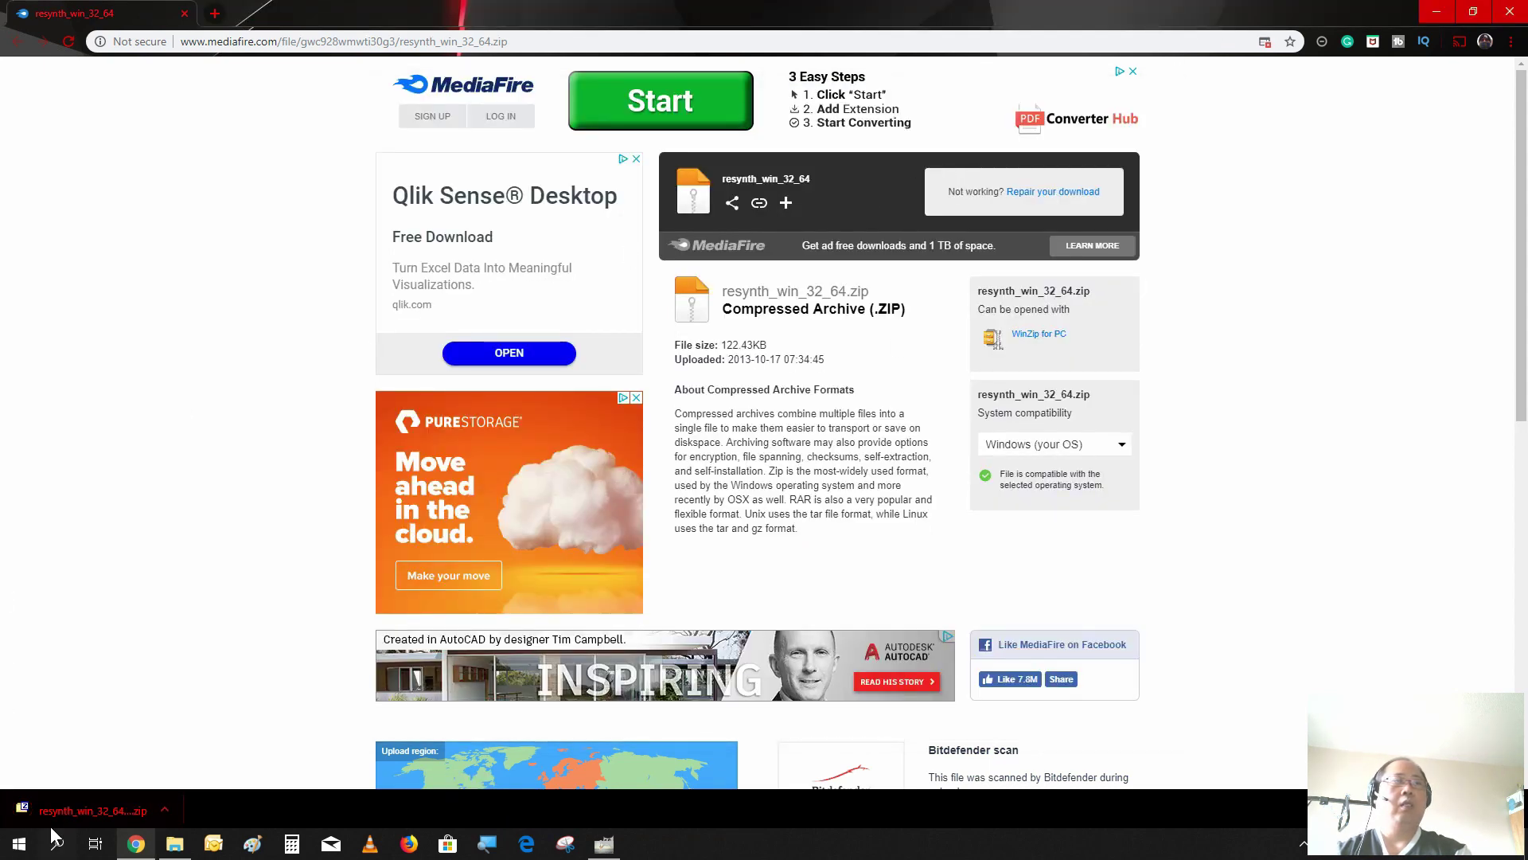
click(75, 820)
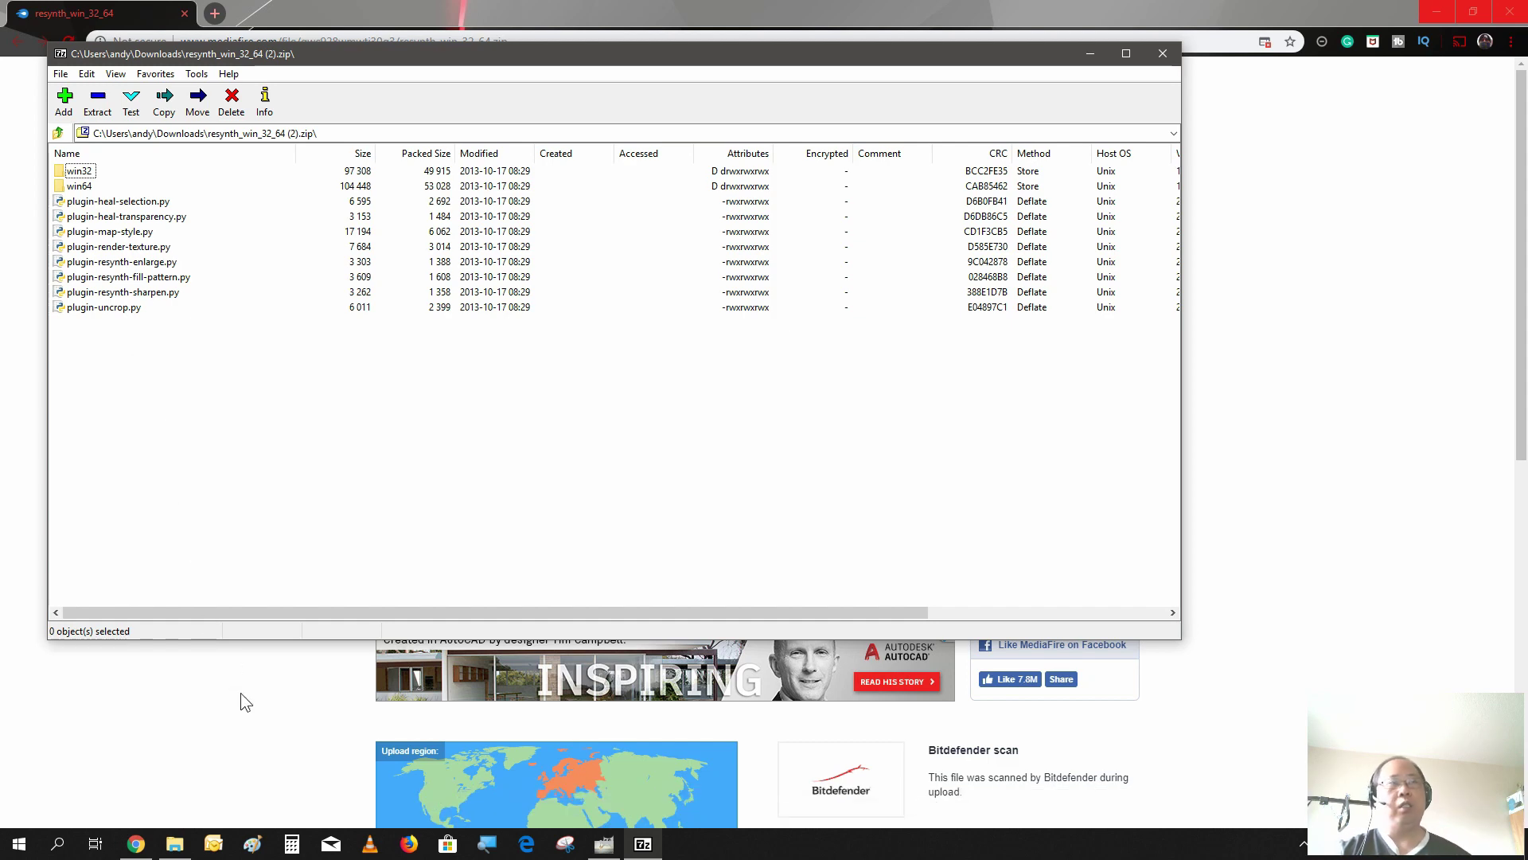
Step: Bring the GIMP 2 plug-ins folder to the front in File Explorer
click(174, 844)
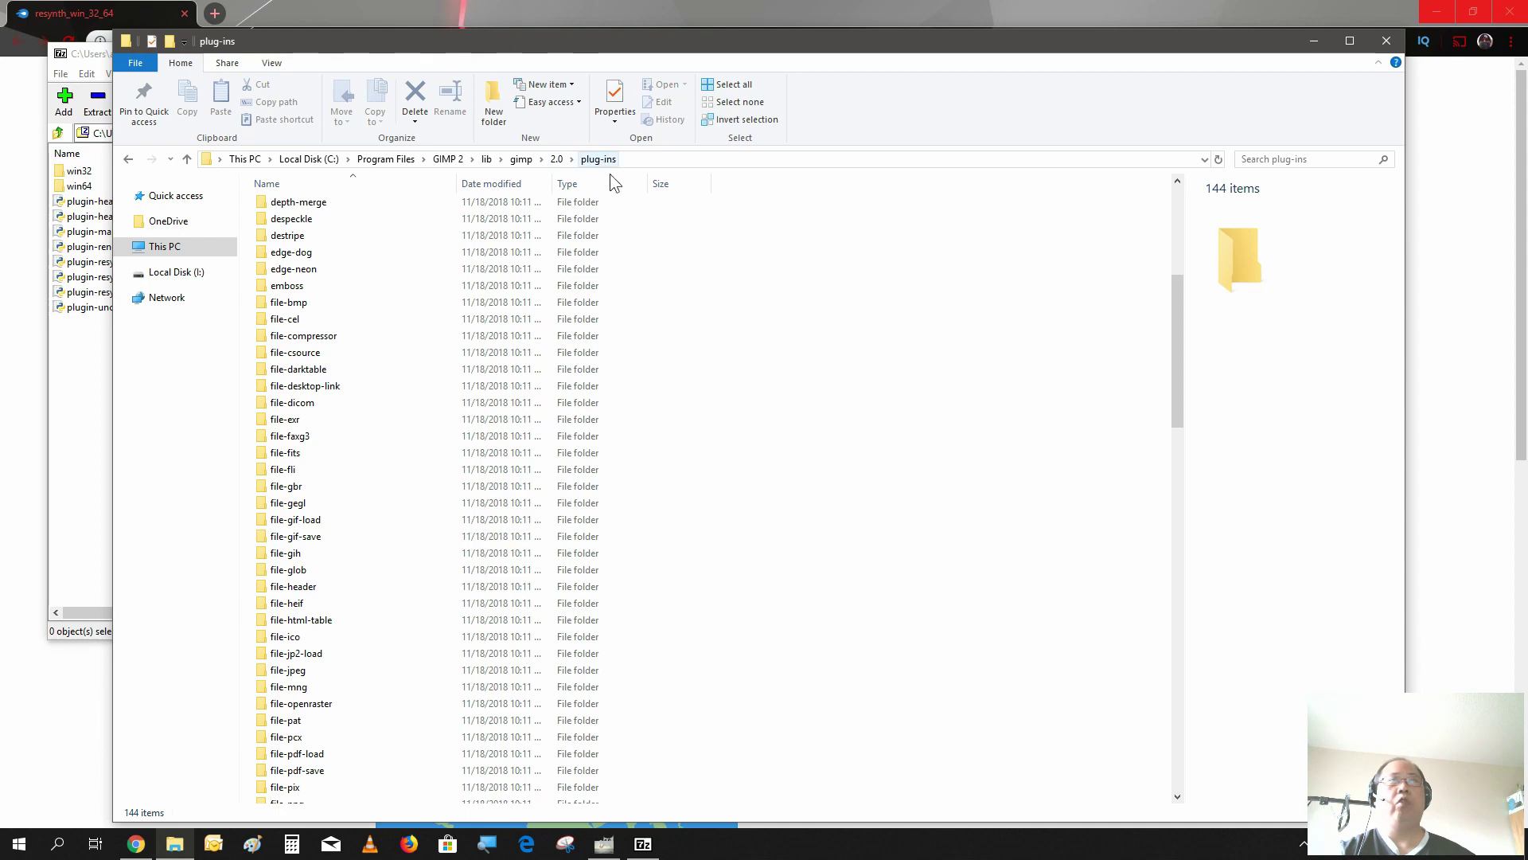
Step: Scroll the plug-ins folder to confirm resynthesizer.exe and plugin scripts exist, then return to 7-Zip
scroll(879, 450, down, 20)
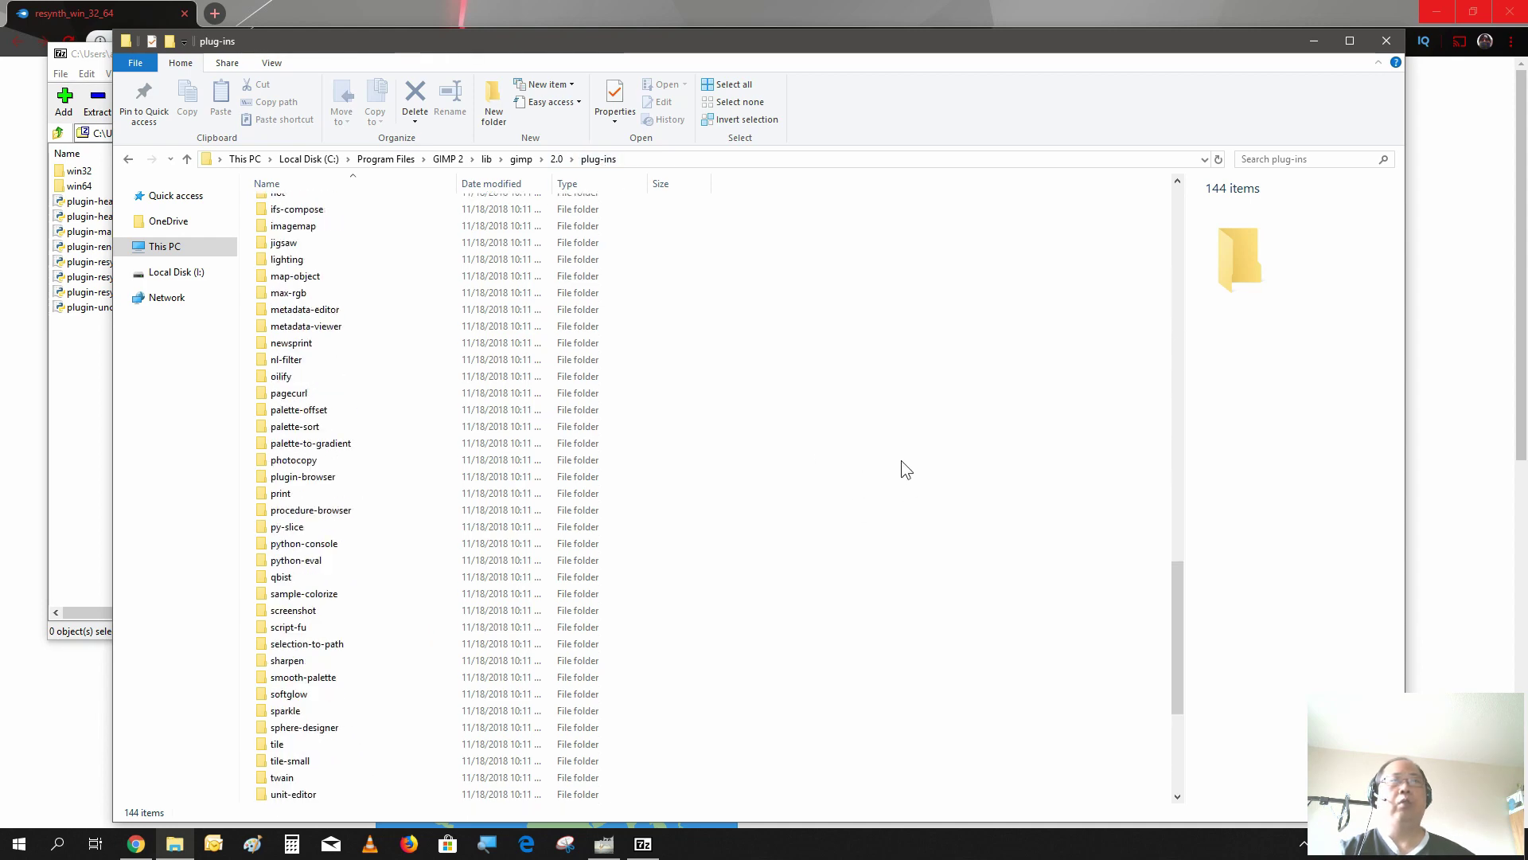
scroll(902, 461, down, 5)
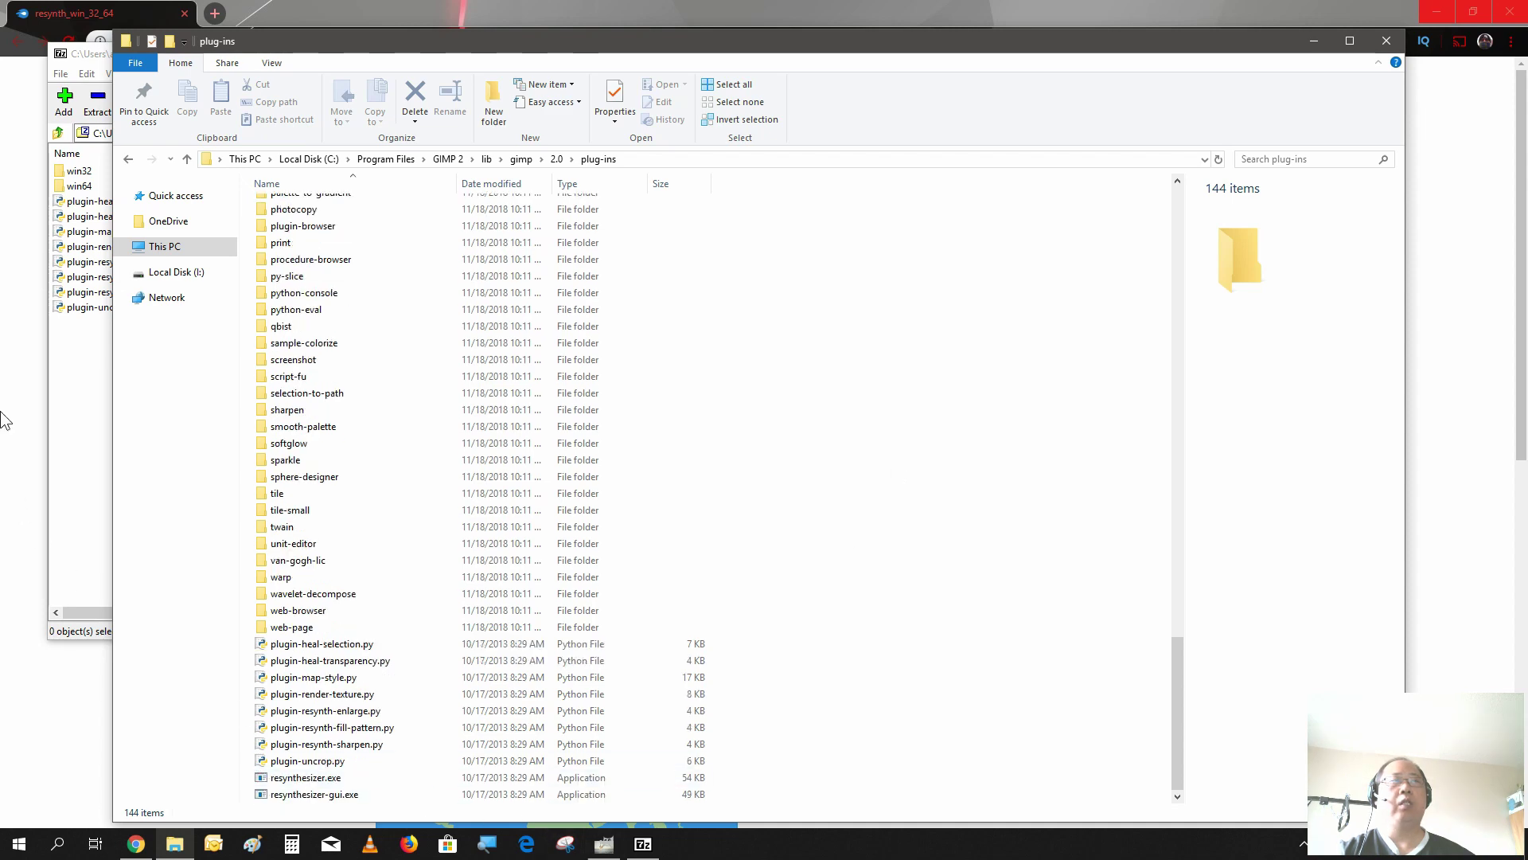
click(67, 408)
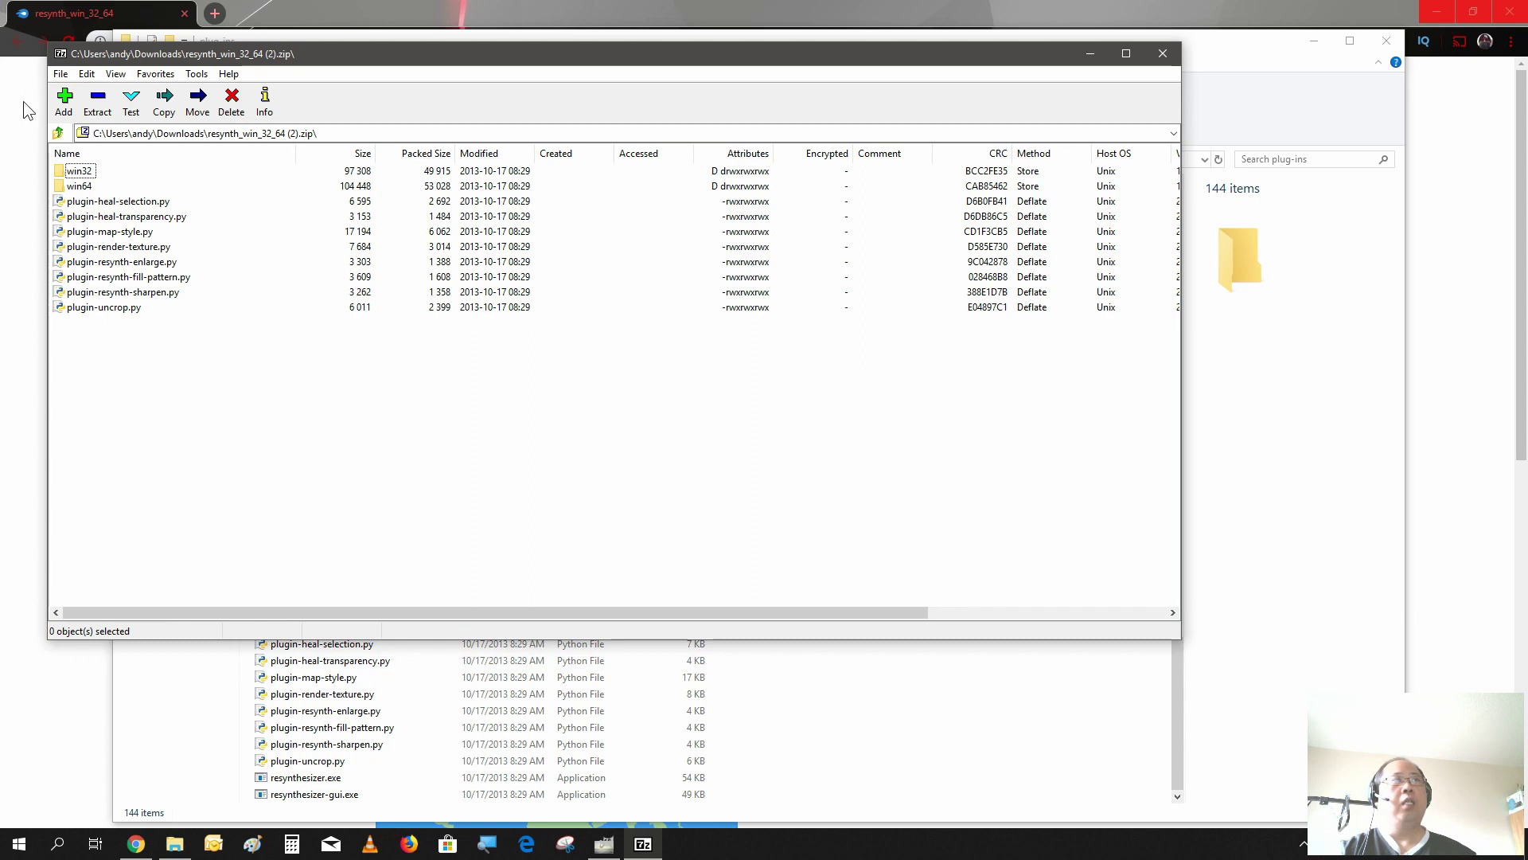
Step: Inspect the archive's win64 folder, go back to the top level, and return to the MediaFire page
click(93, 189)
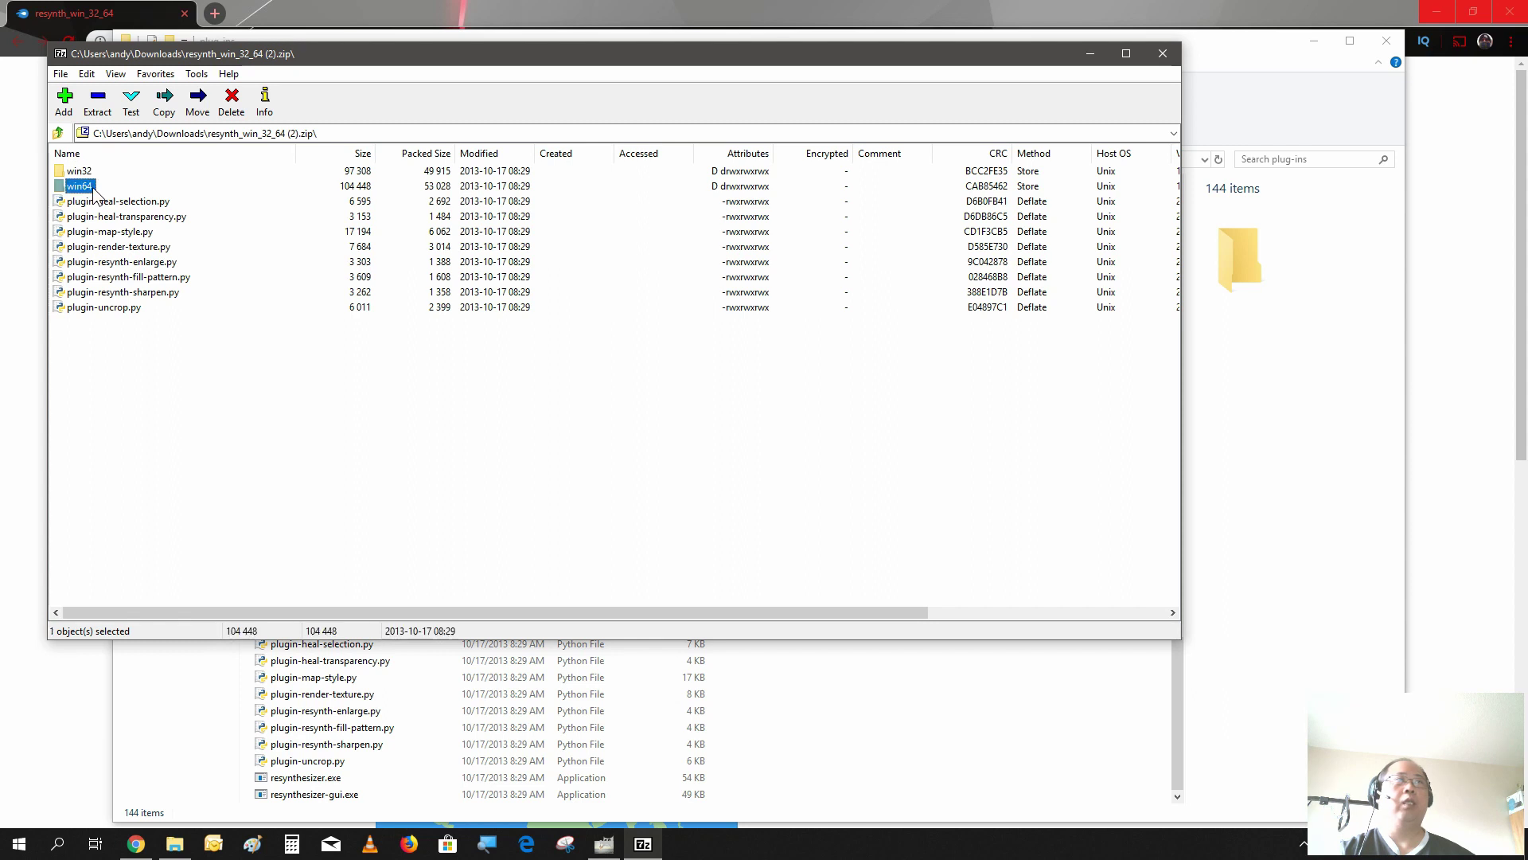
double_click(94, 188)
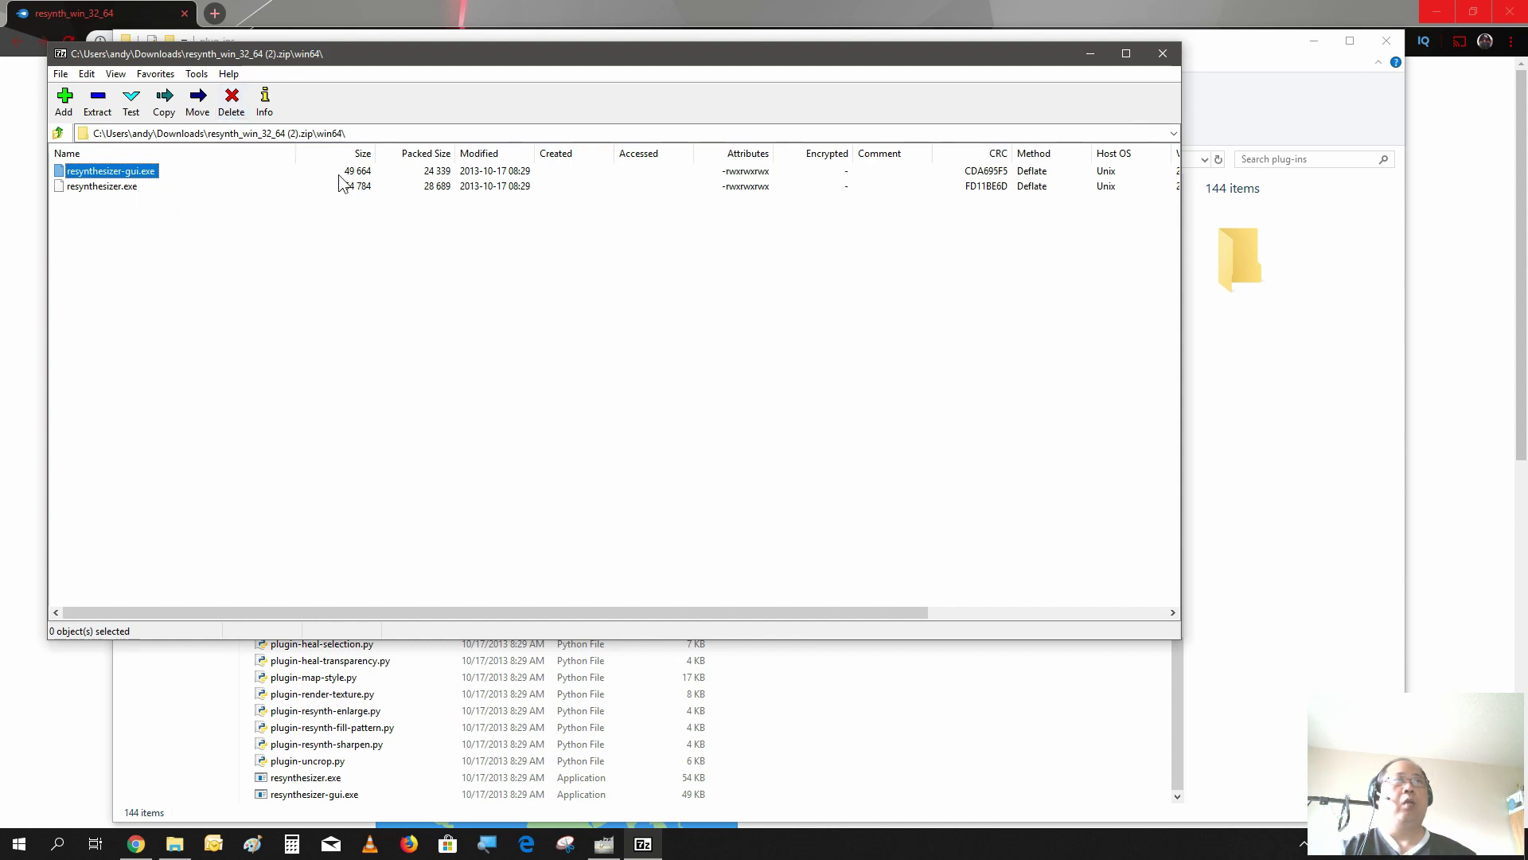
click(58, 133)
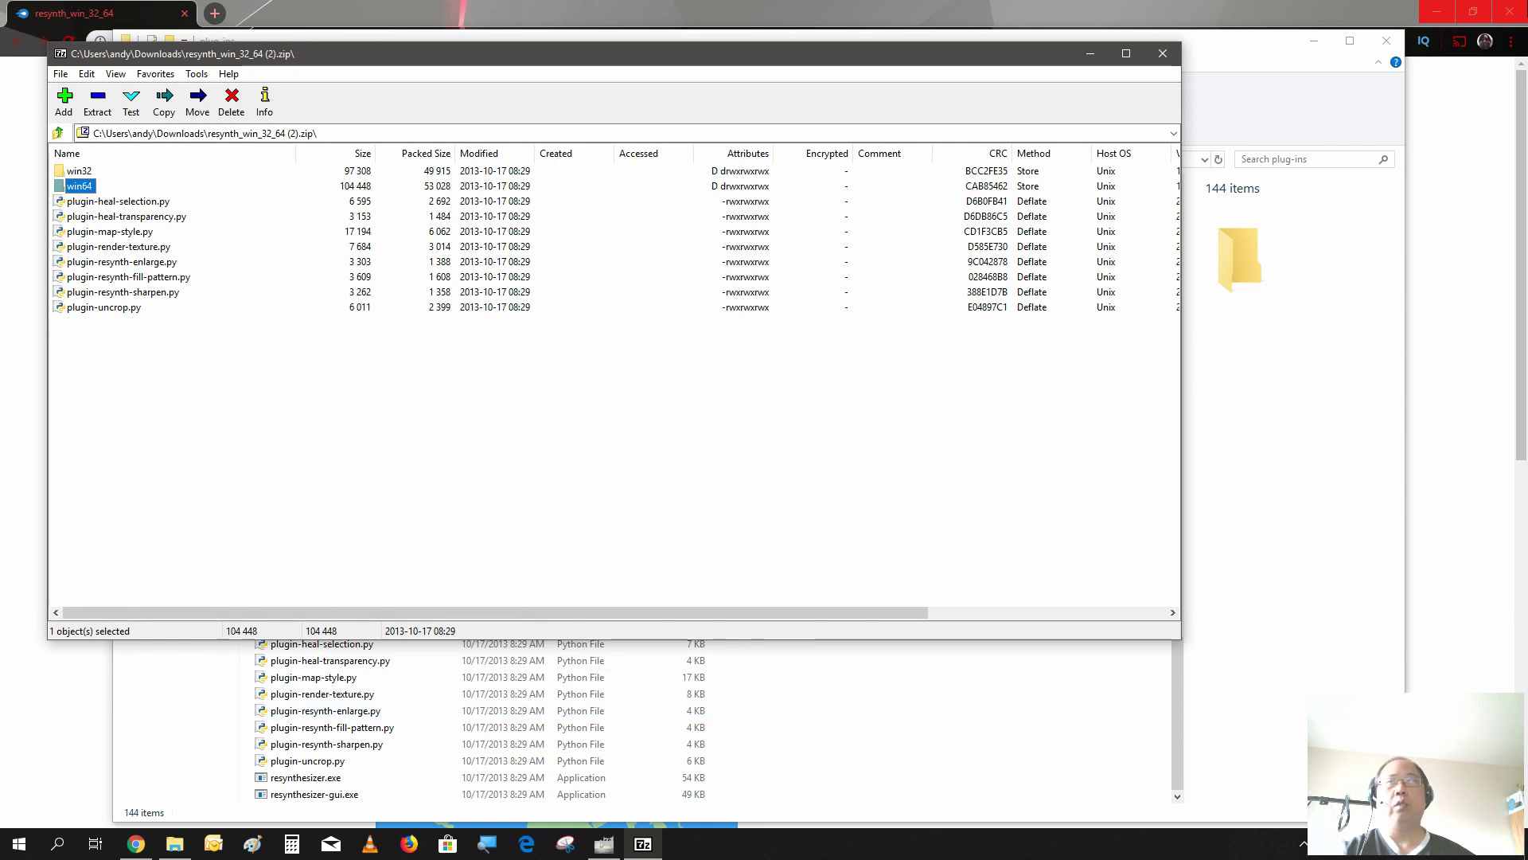
click(1450, 353)
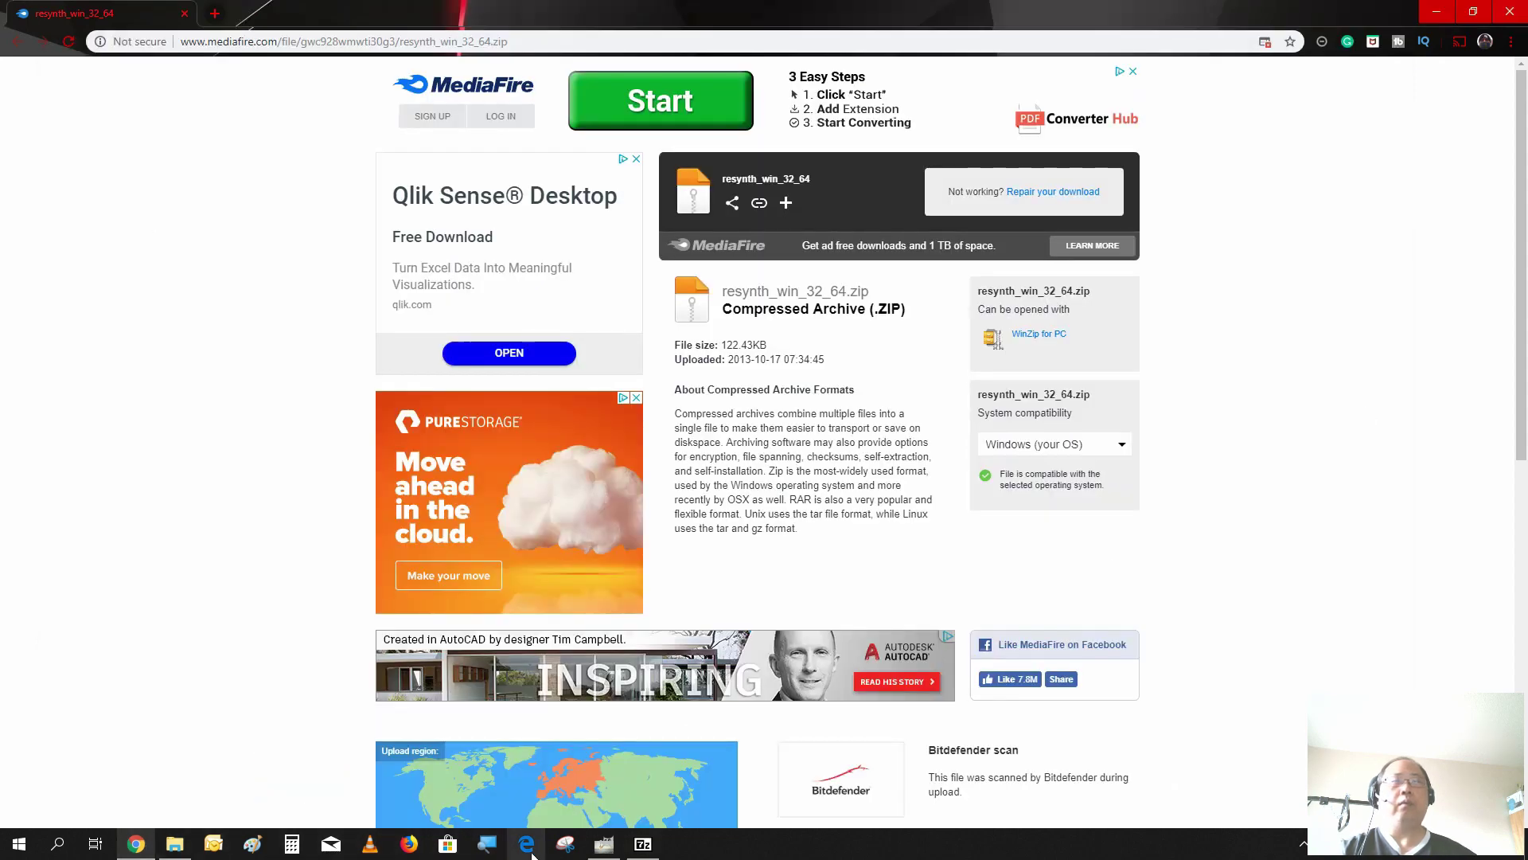
Step: Show the gull photo in GIMP at 100% zoom, panned so the gull is centred
click(597, 850)
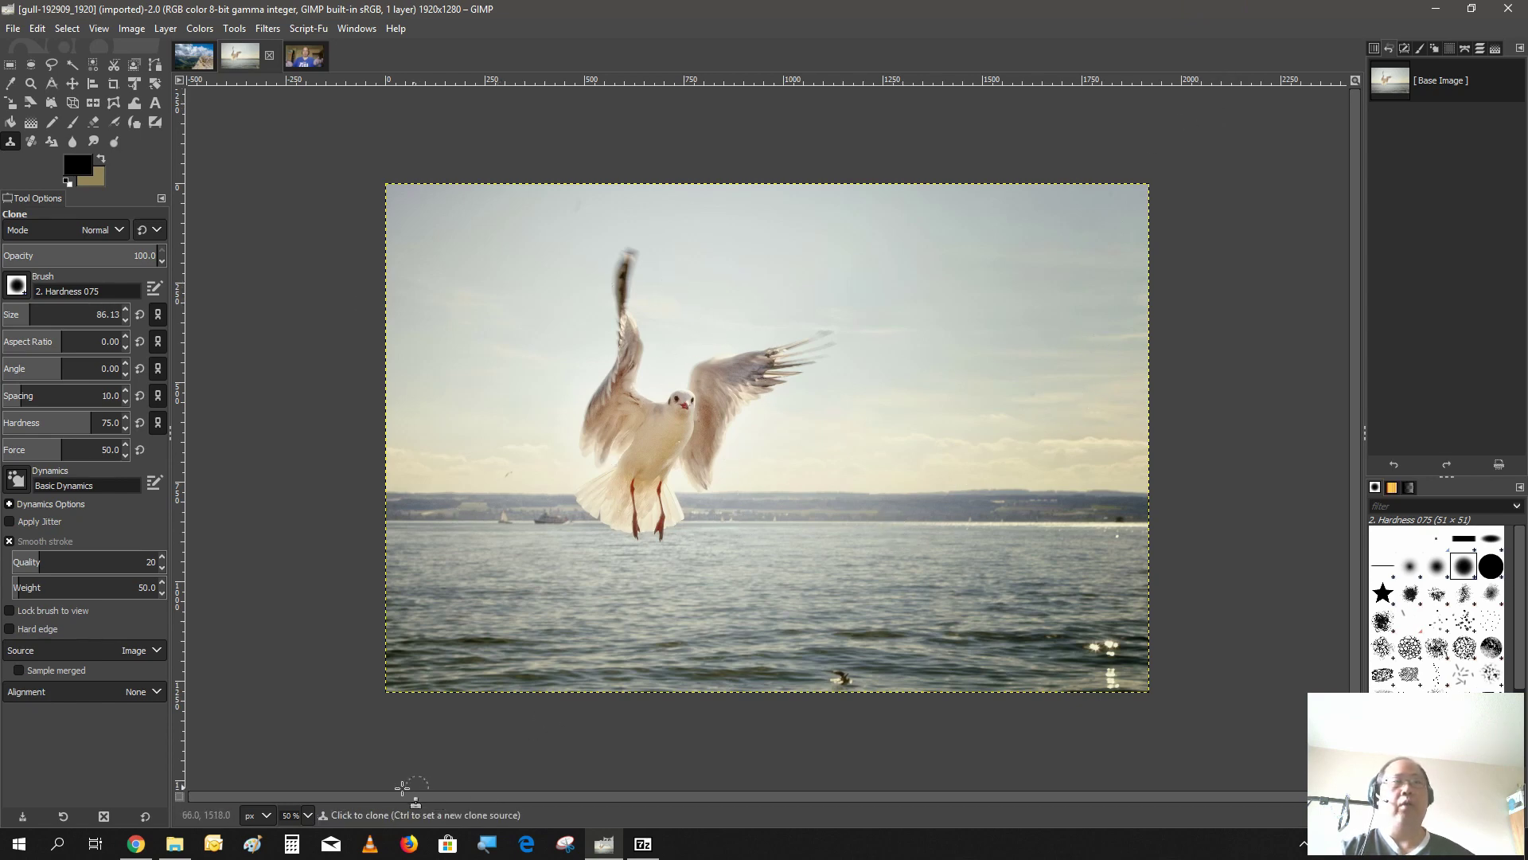
click(310, 815)
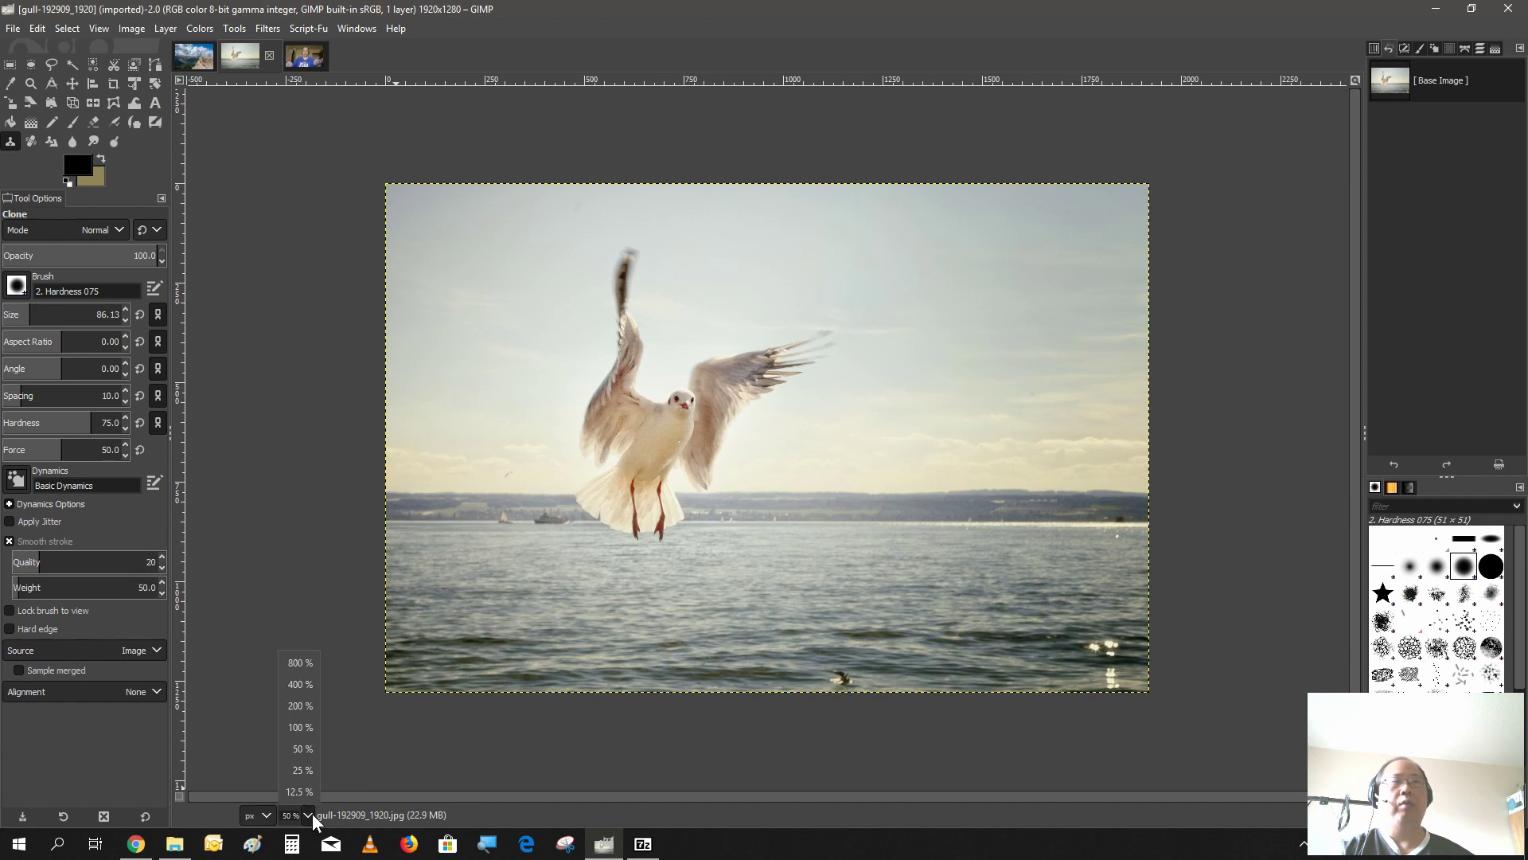
click(317, 712)
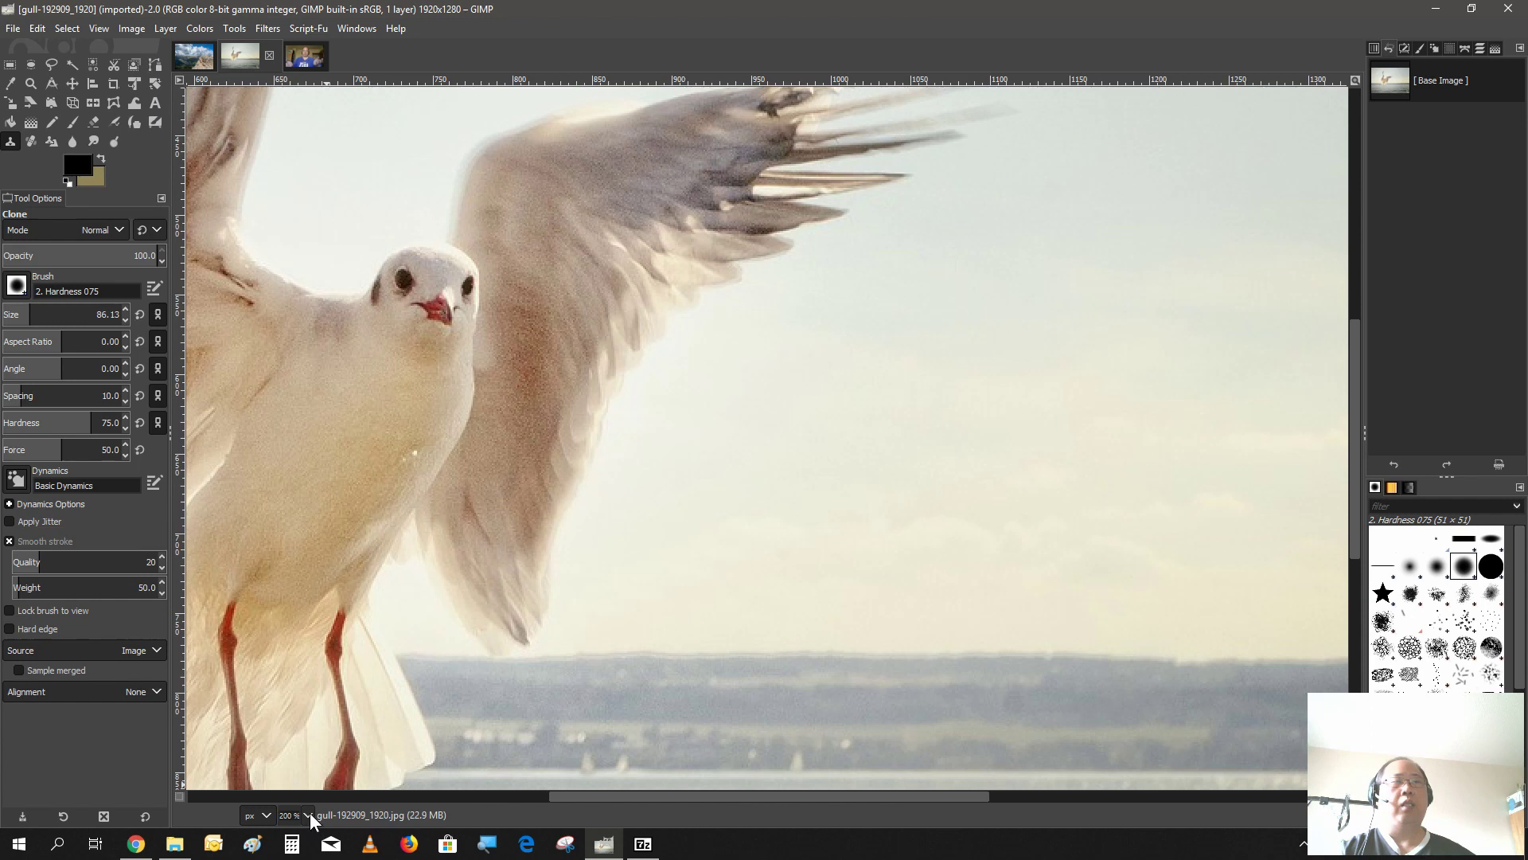
click(309, 815)
click(307, 728)
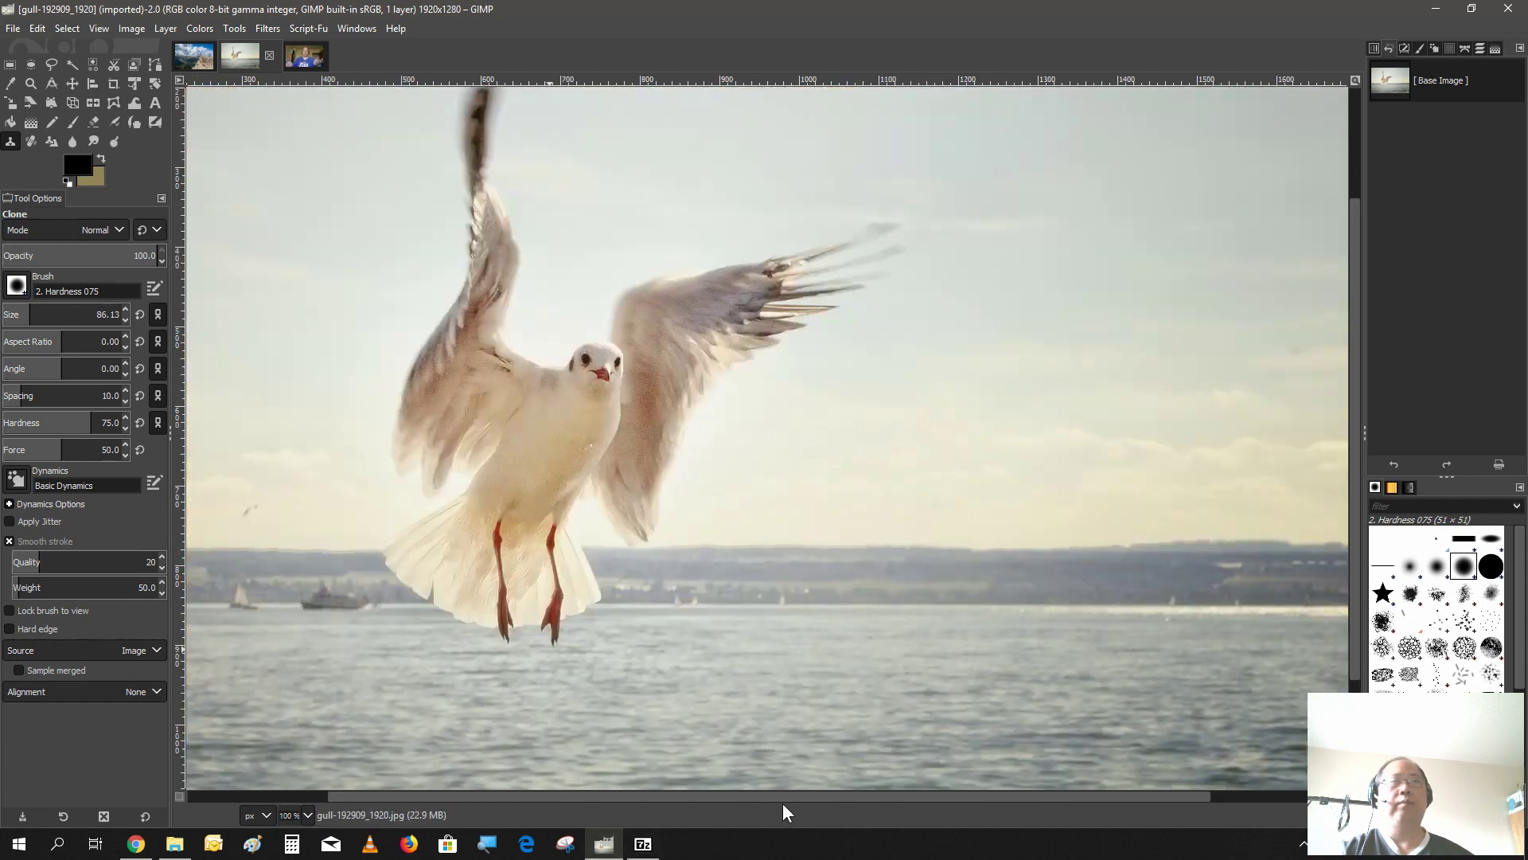
drag(786, 799, 691, 801)
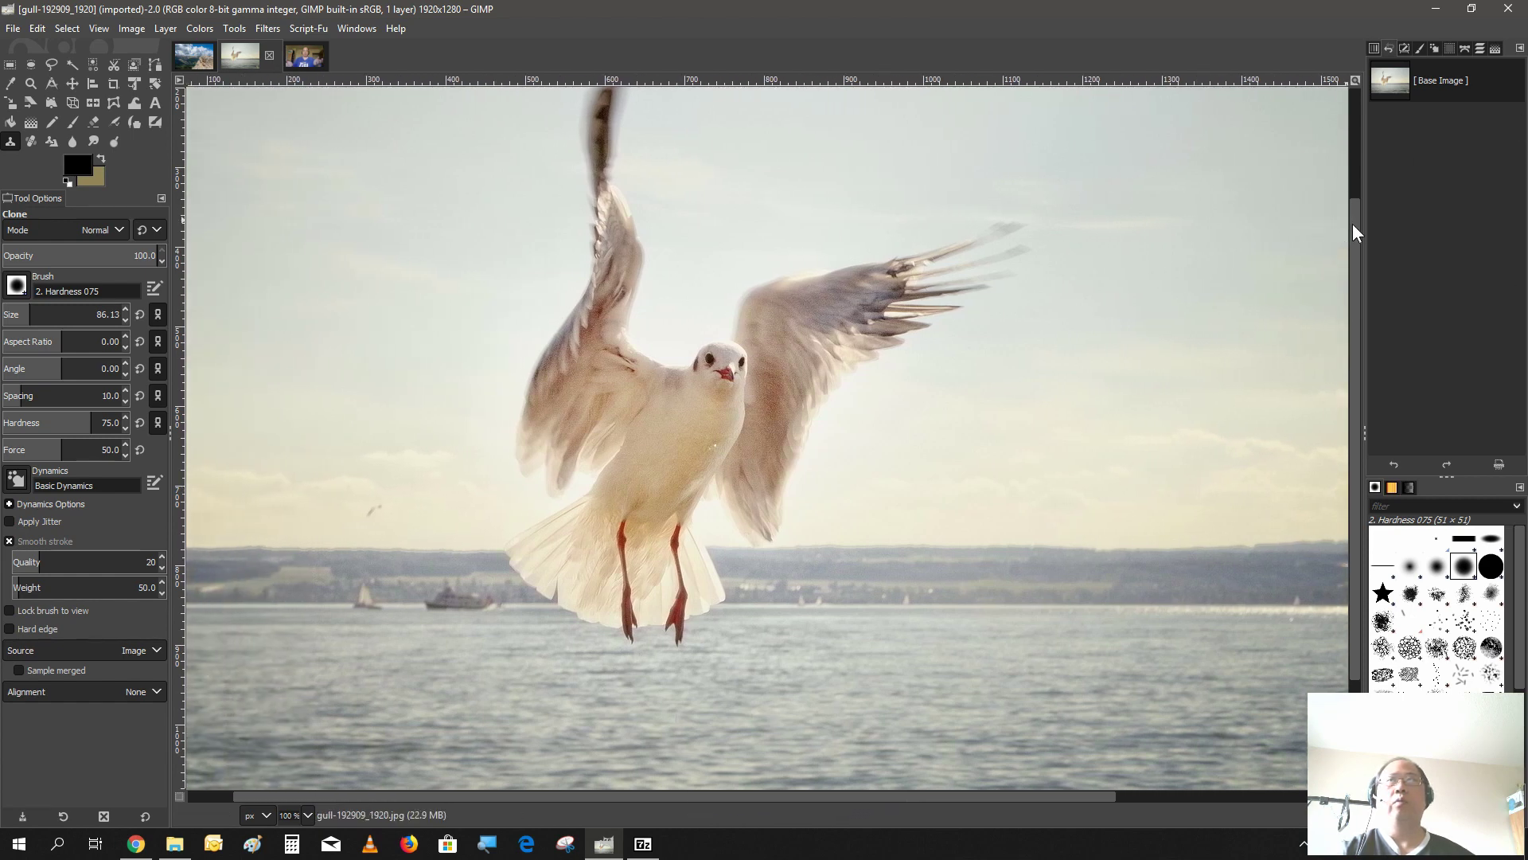
drag(1353, 231, 1364, 175)
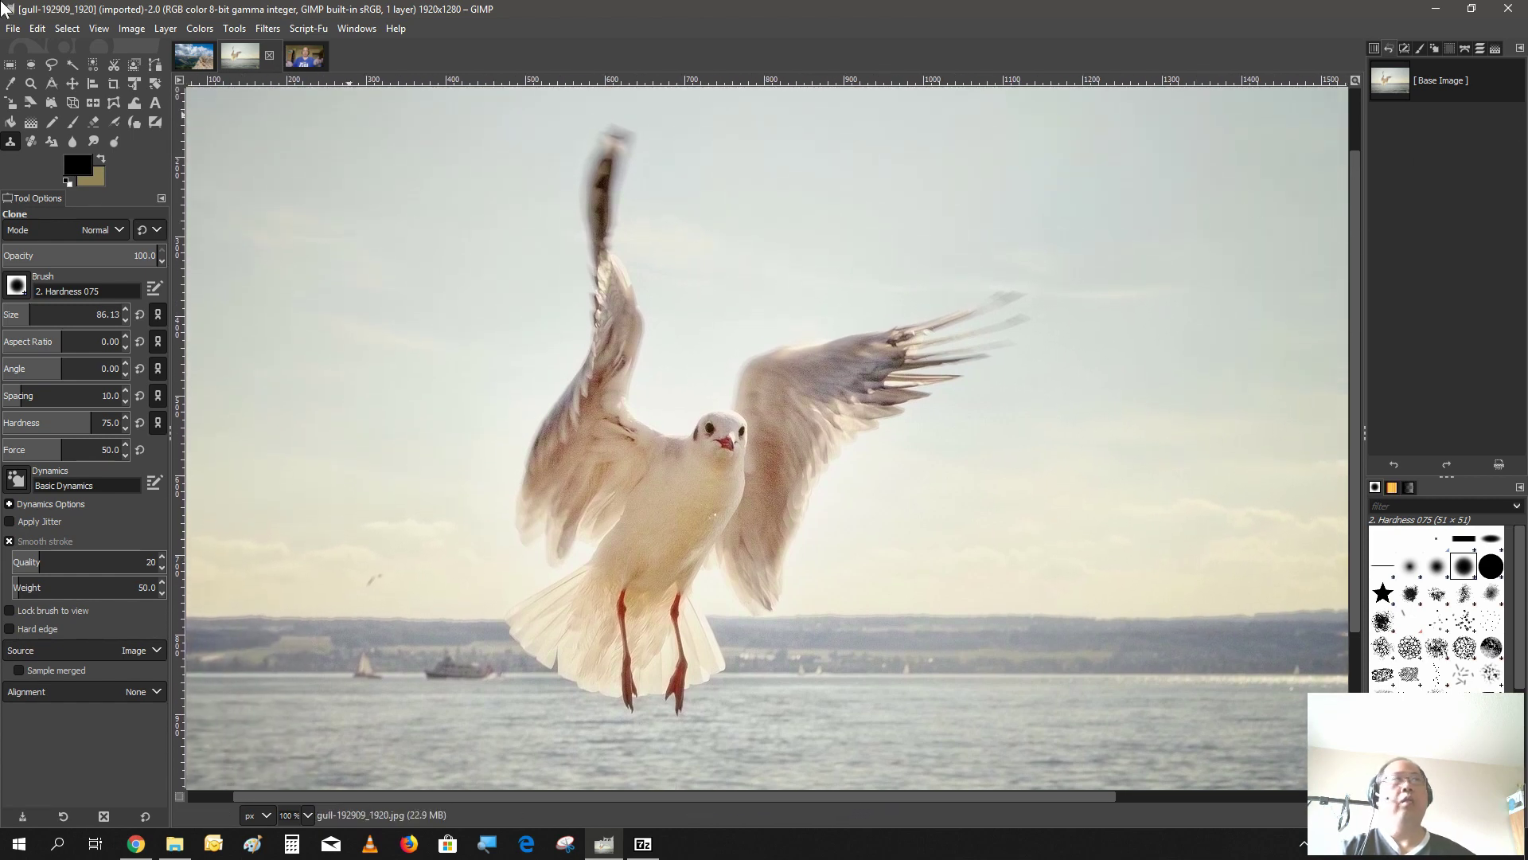
Step: With Free Select, outline from below the gull's feet around the tail and up the left wing
click(51, 67)
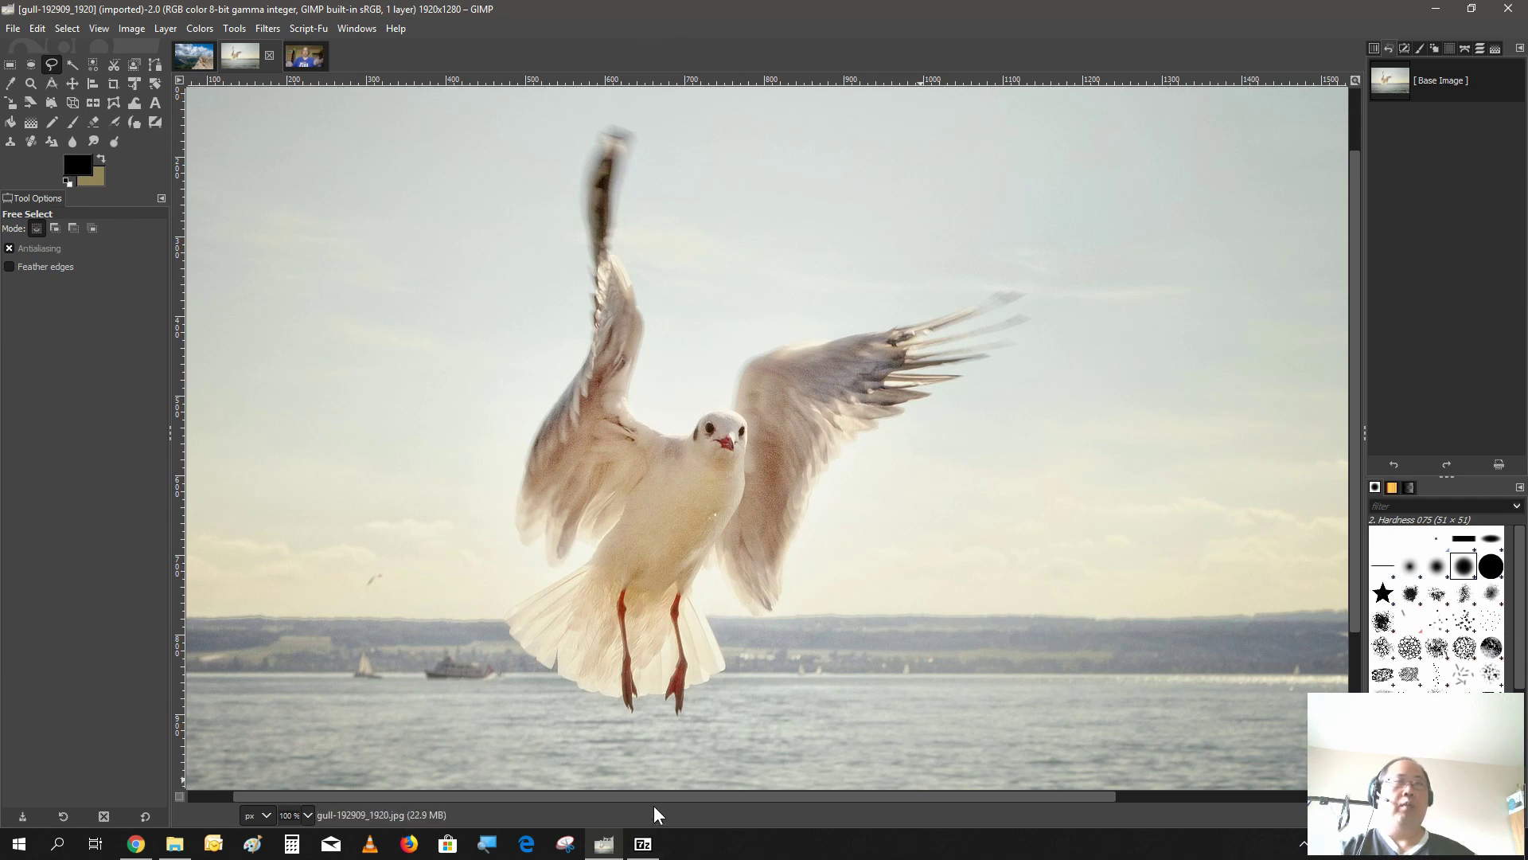
click(740, 698)
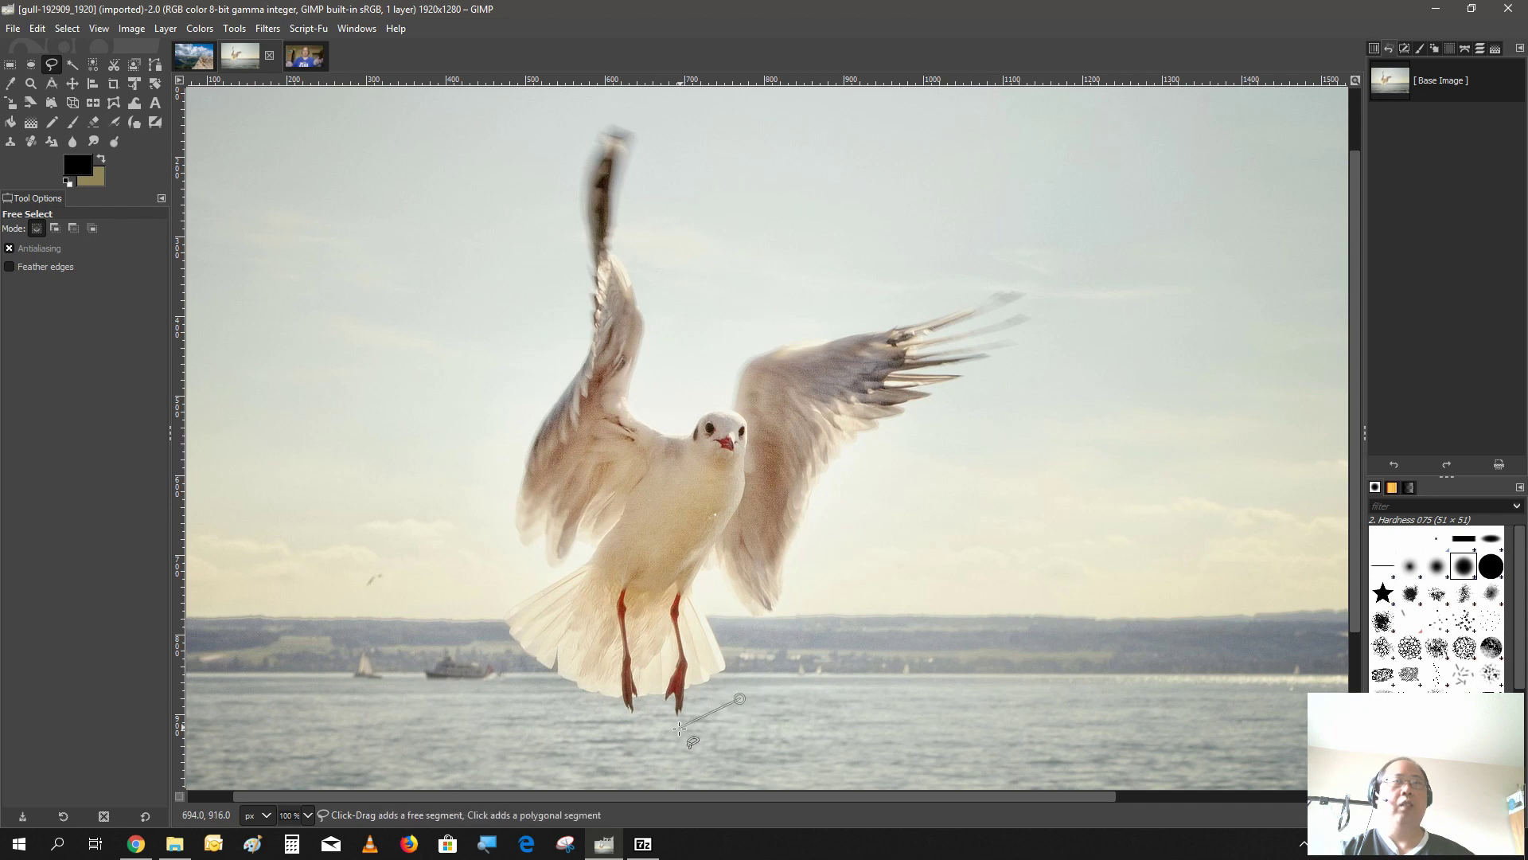
click(679, 734)
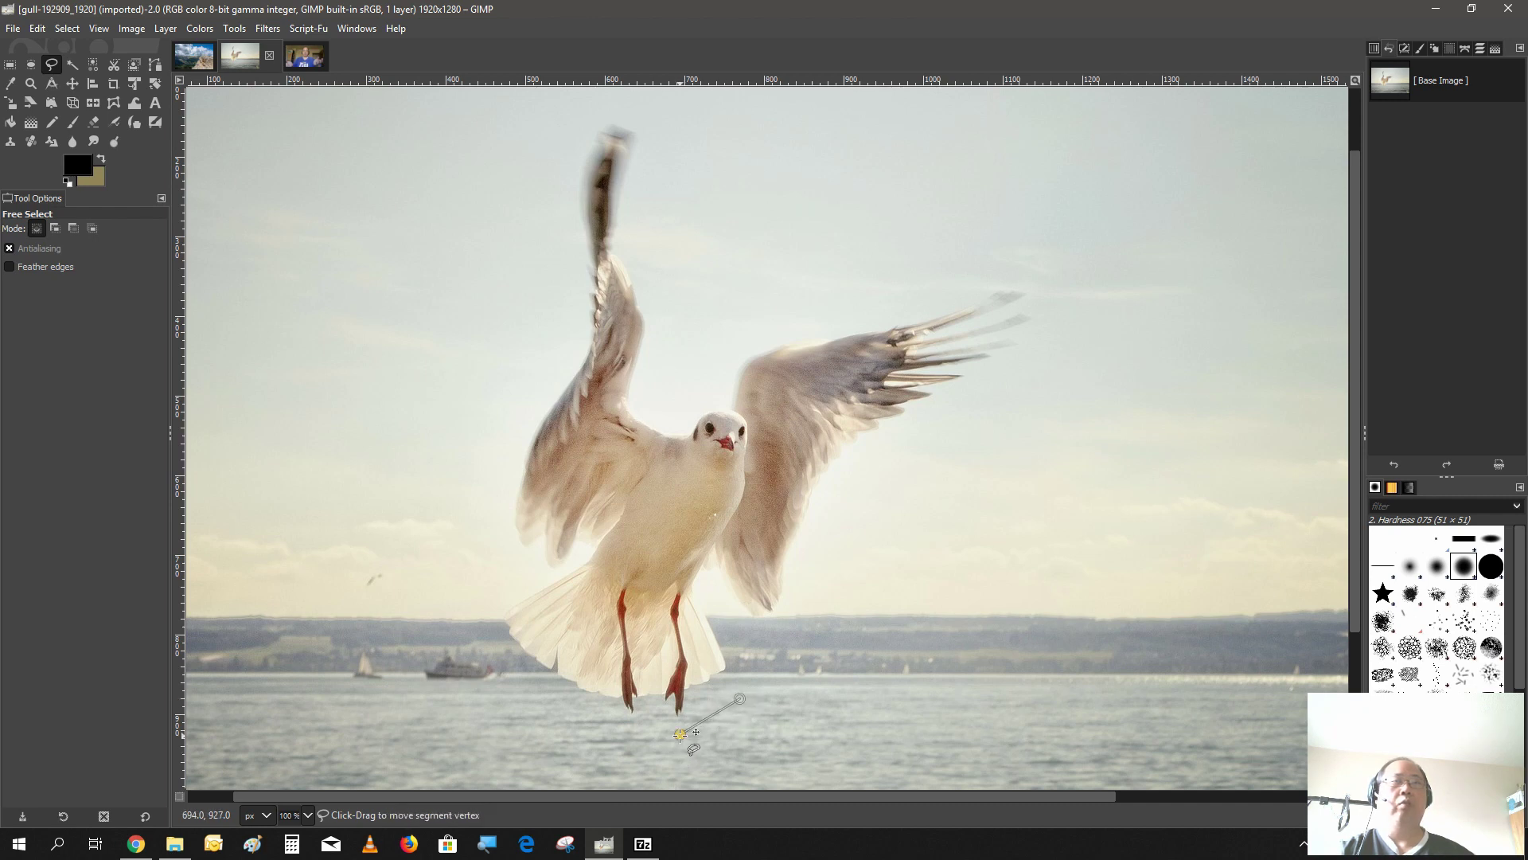
click(624, 733)
click(563, 721)
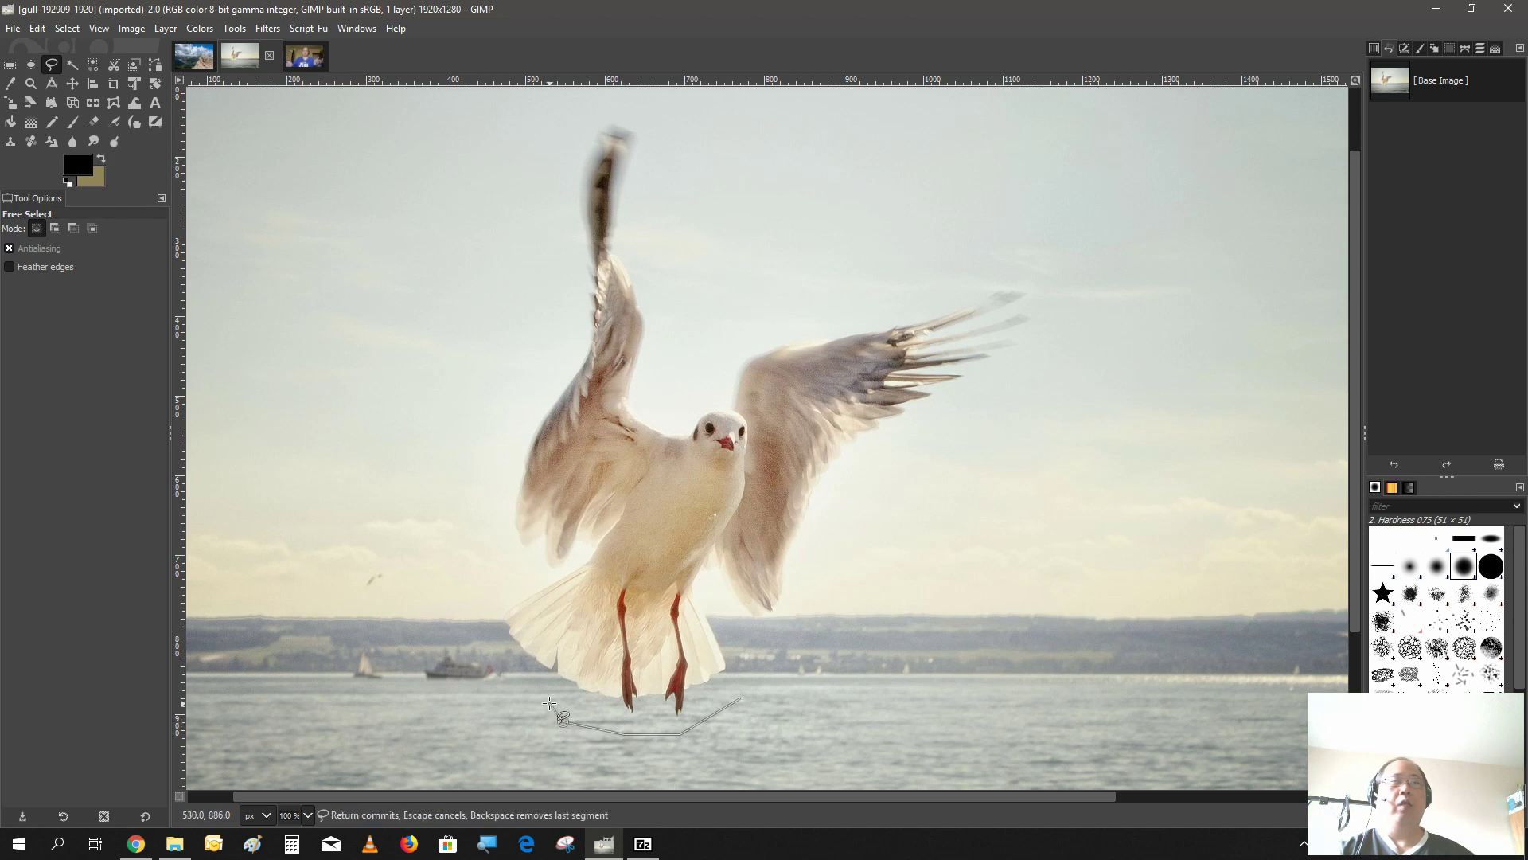
click(523, 687)
click(484, 634)
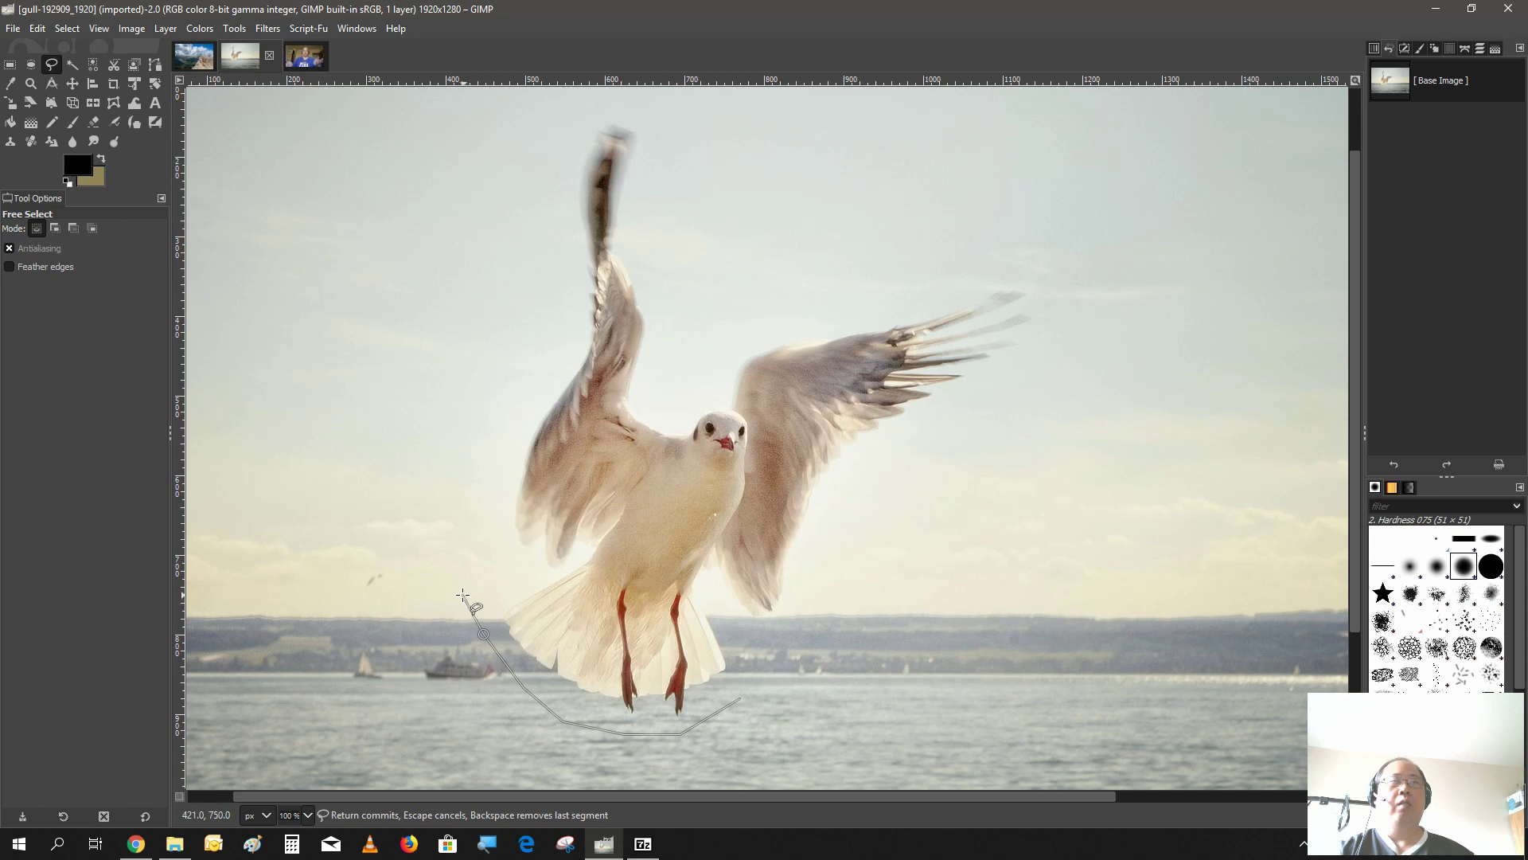
click(463, 594)
click(498, 560)
click(479, 477)
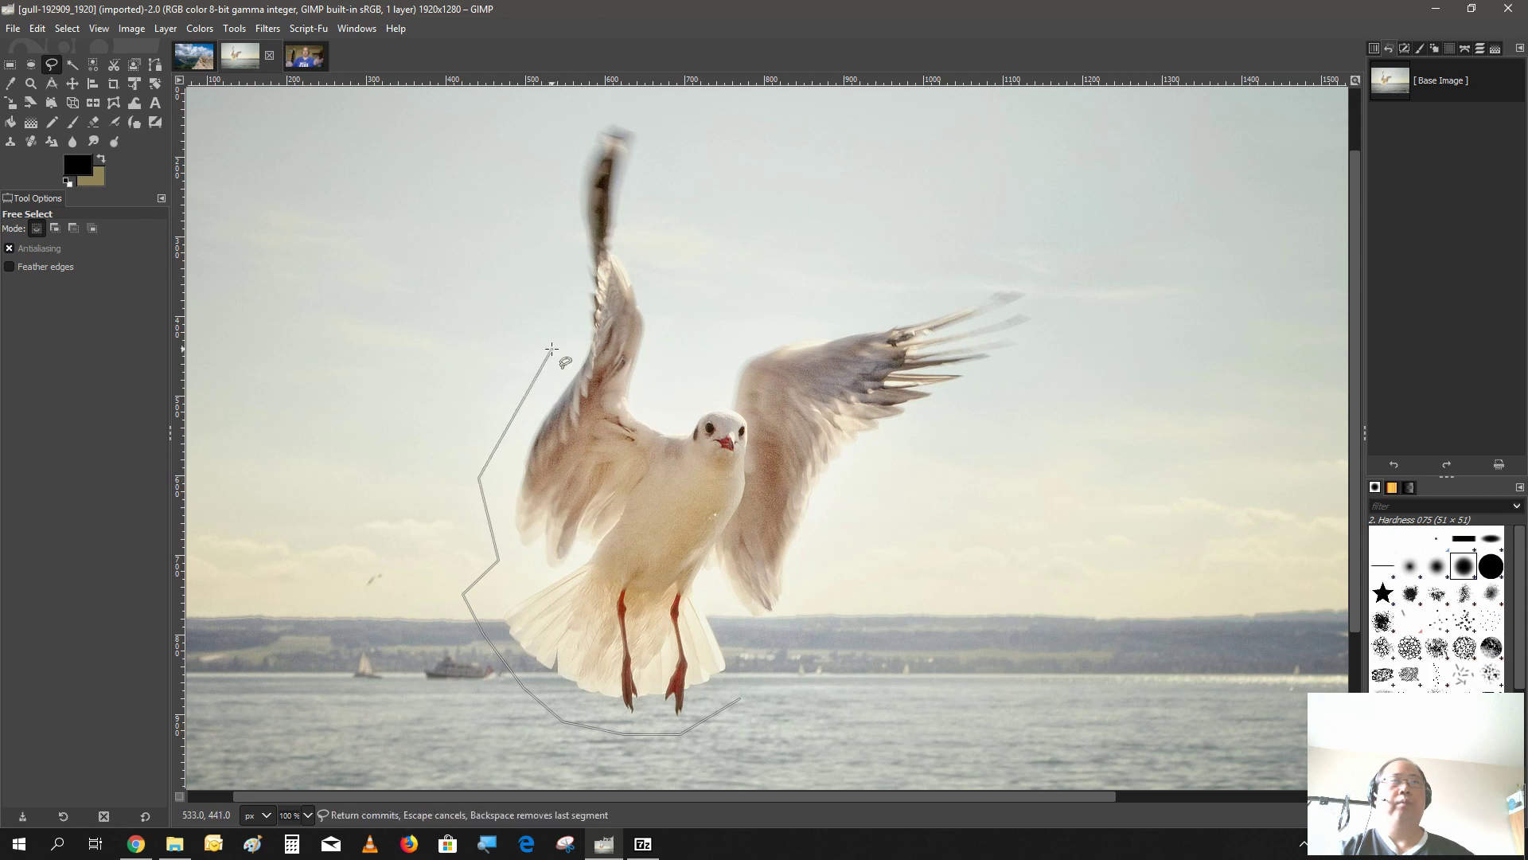
click(482, 424)
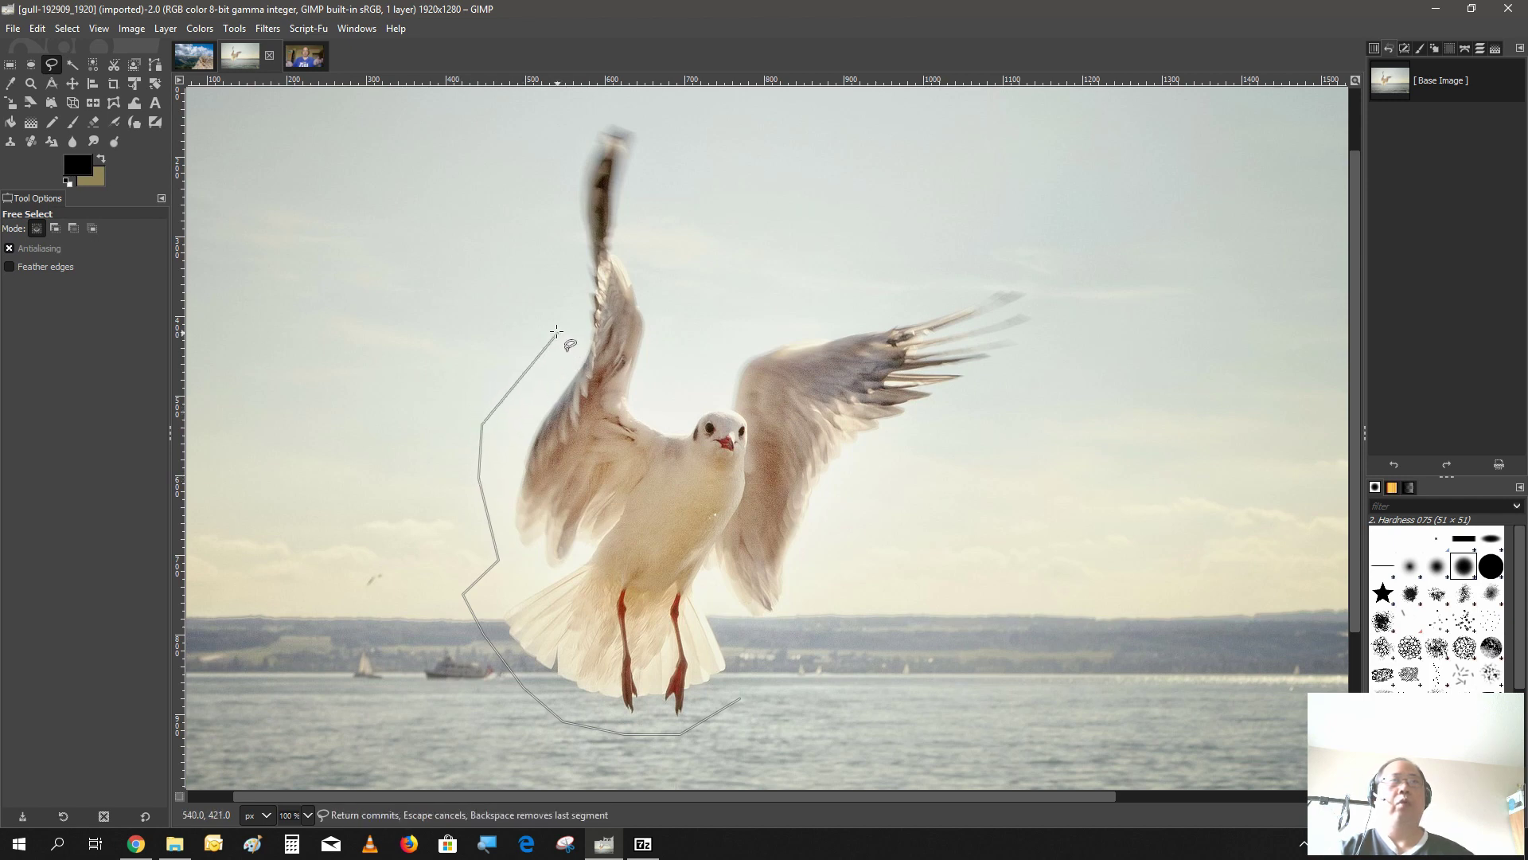
Step: Continue the outline around the raised wingtip and down over the gull's head
click(557, 319)
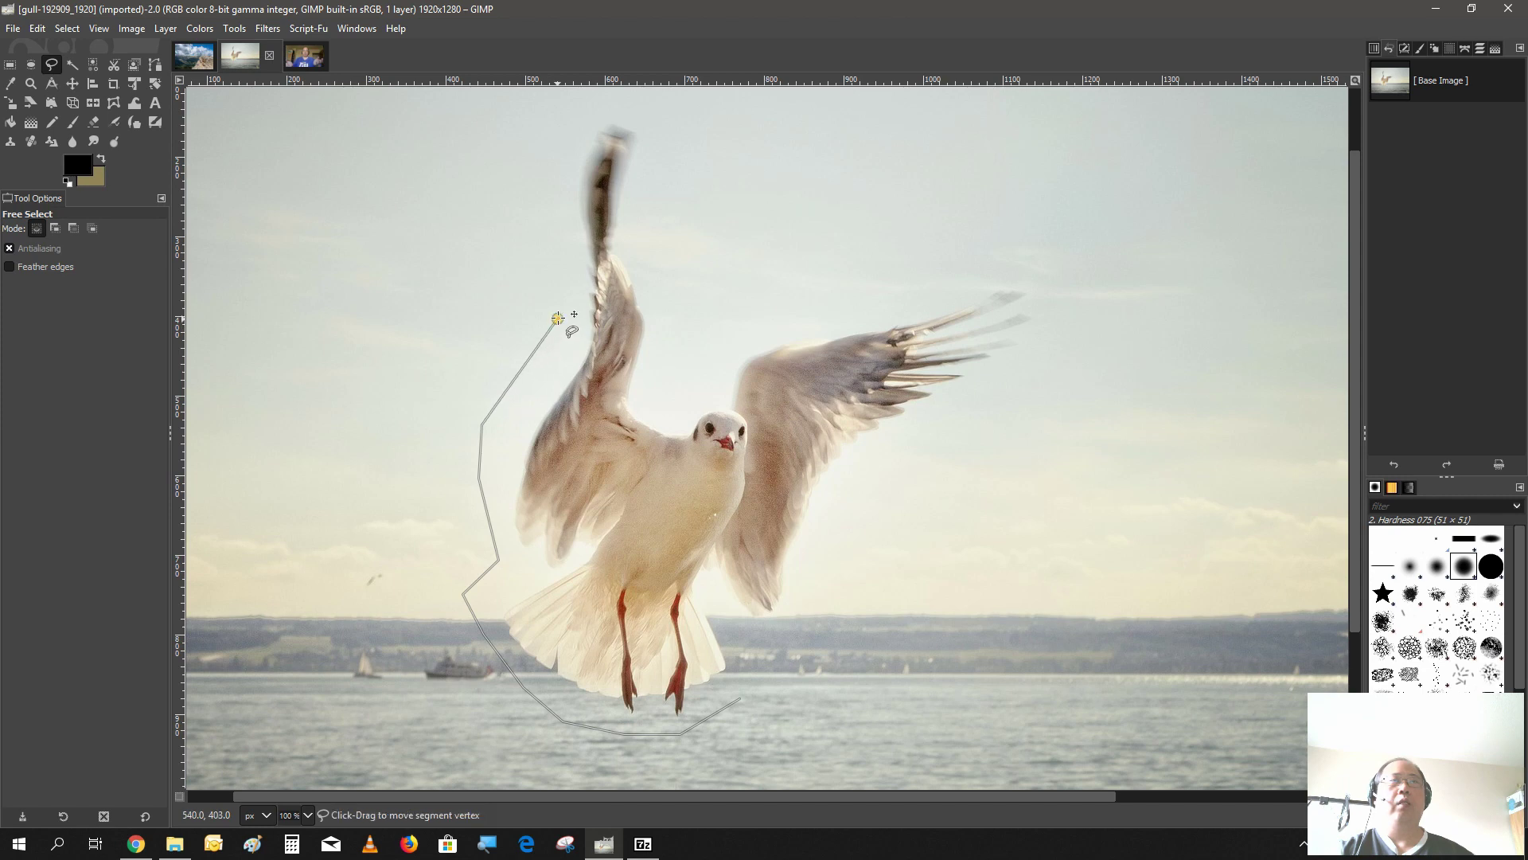
click(544, 168)
click(575, 107)
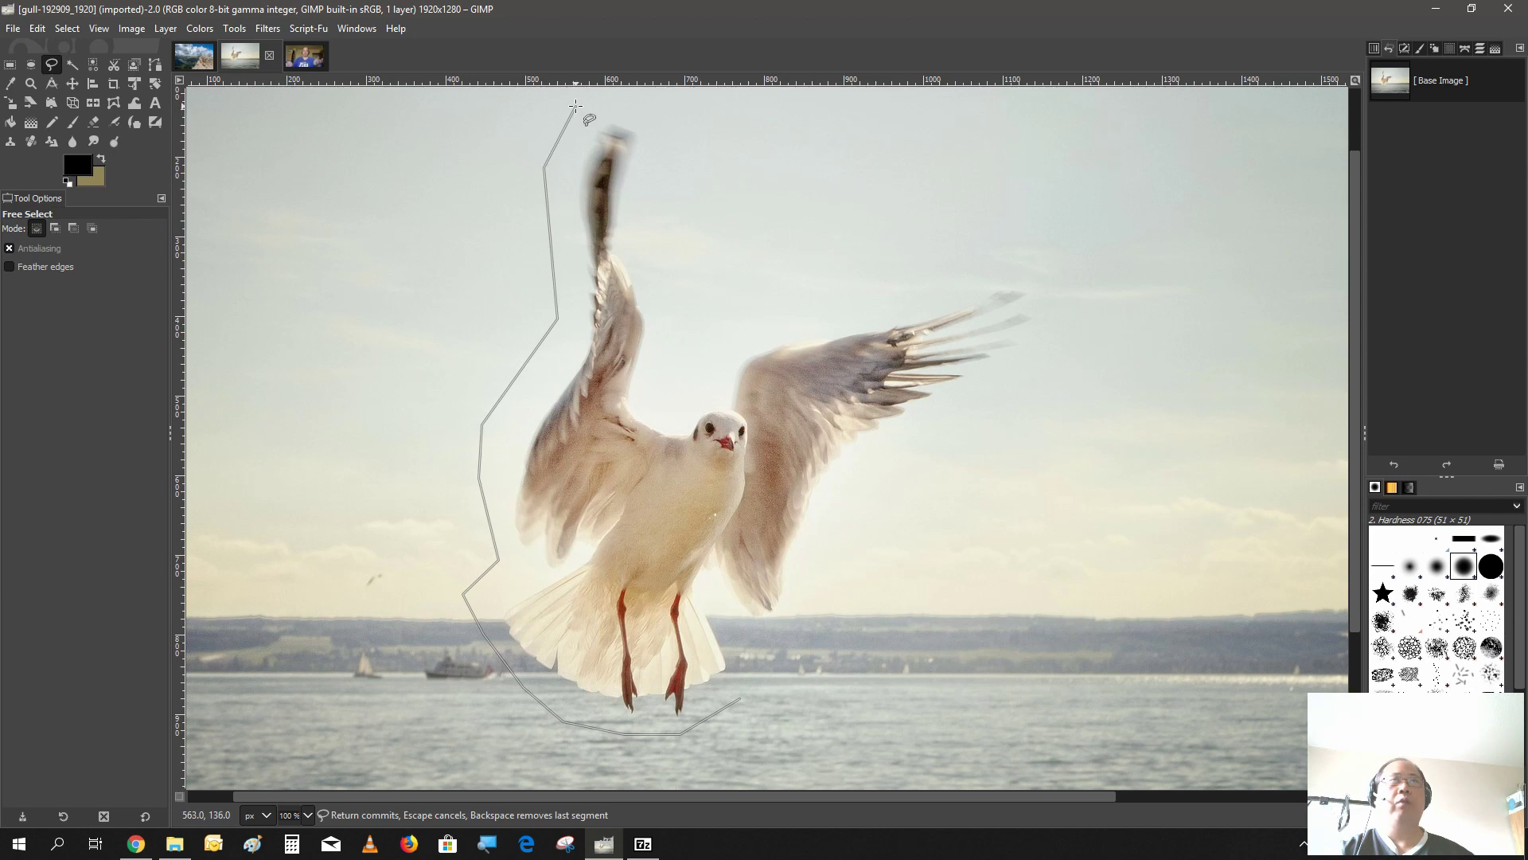
click(643, 97)
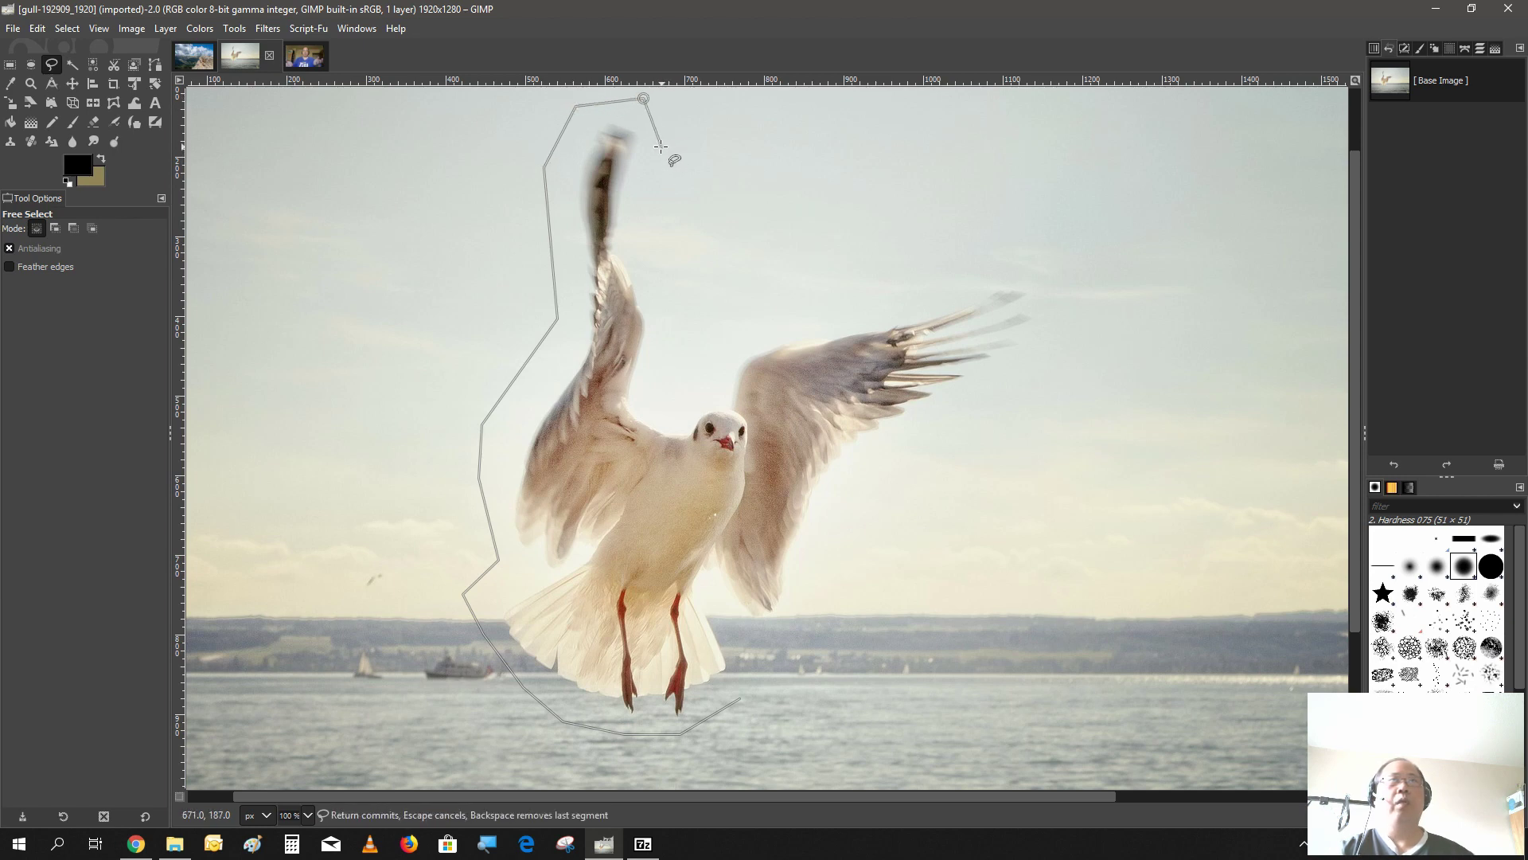
click(660, 140)
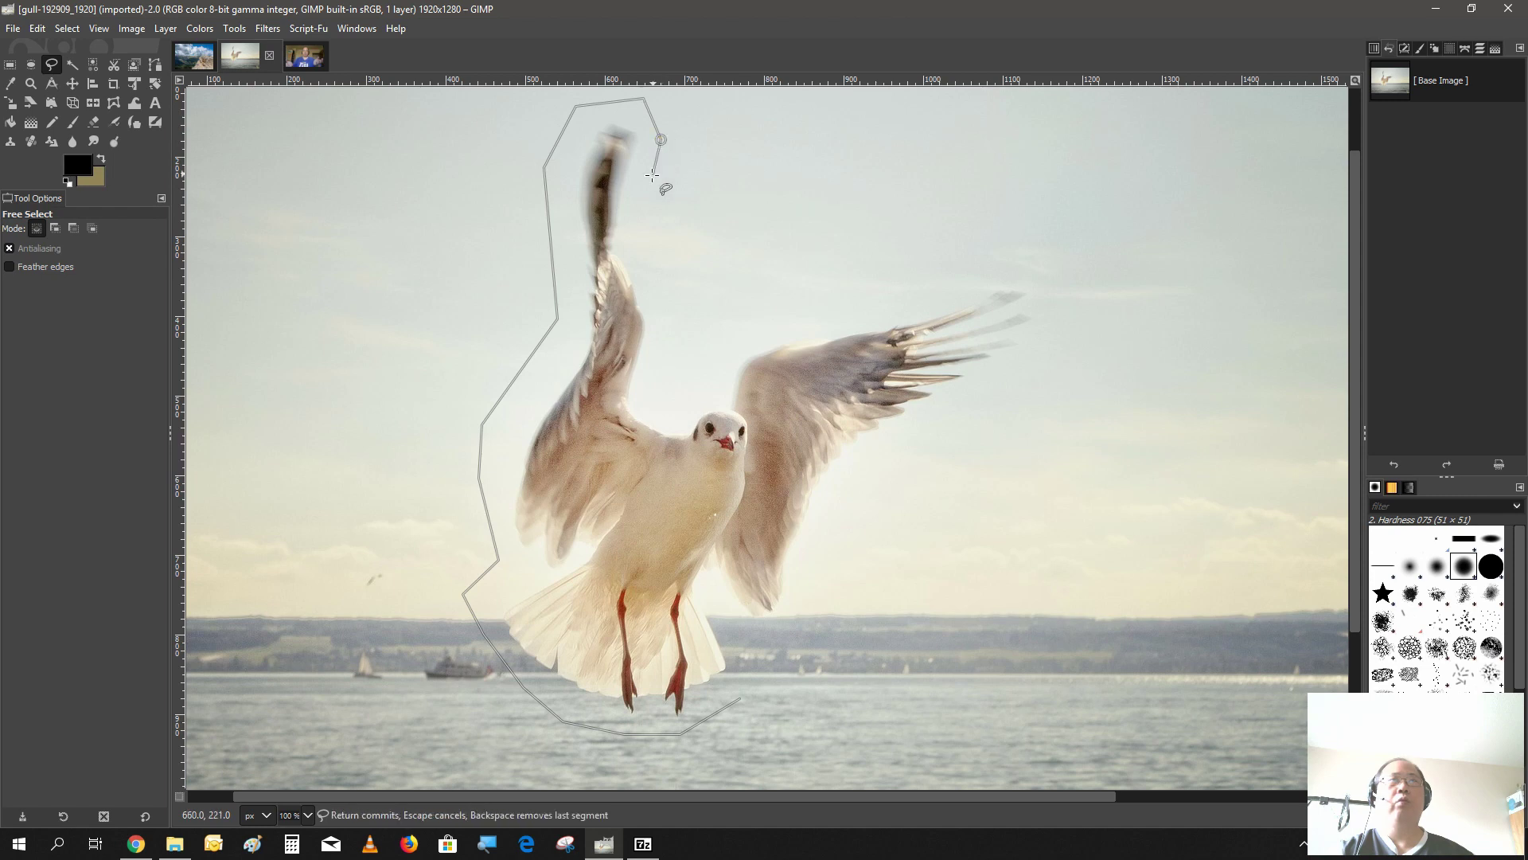
click(639, 232)
click(670, 308)
click(659, 379)
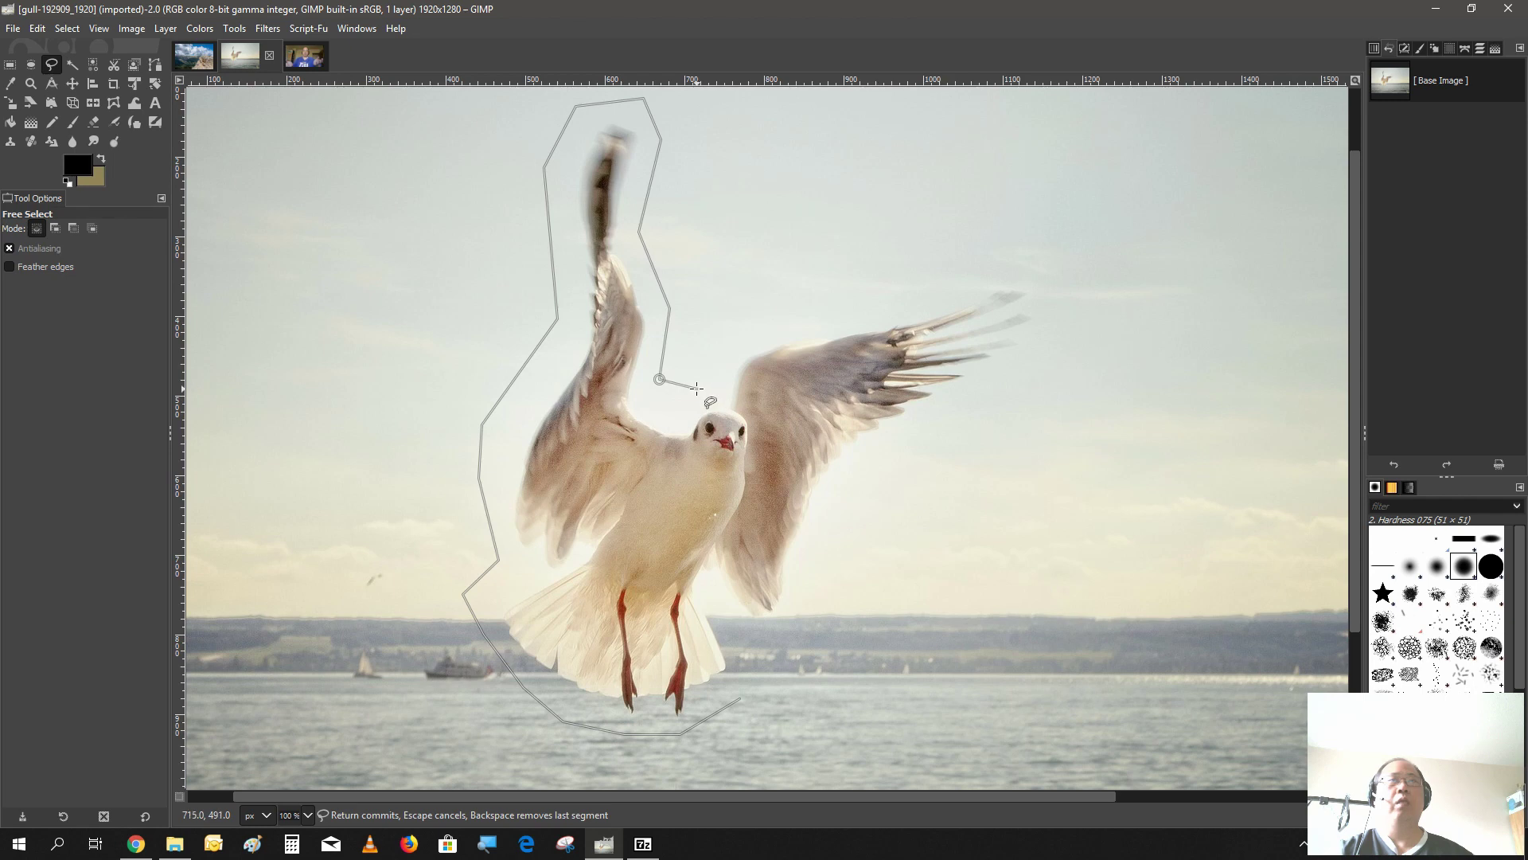
click(695, 386)
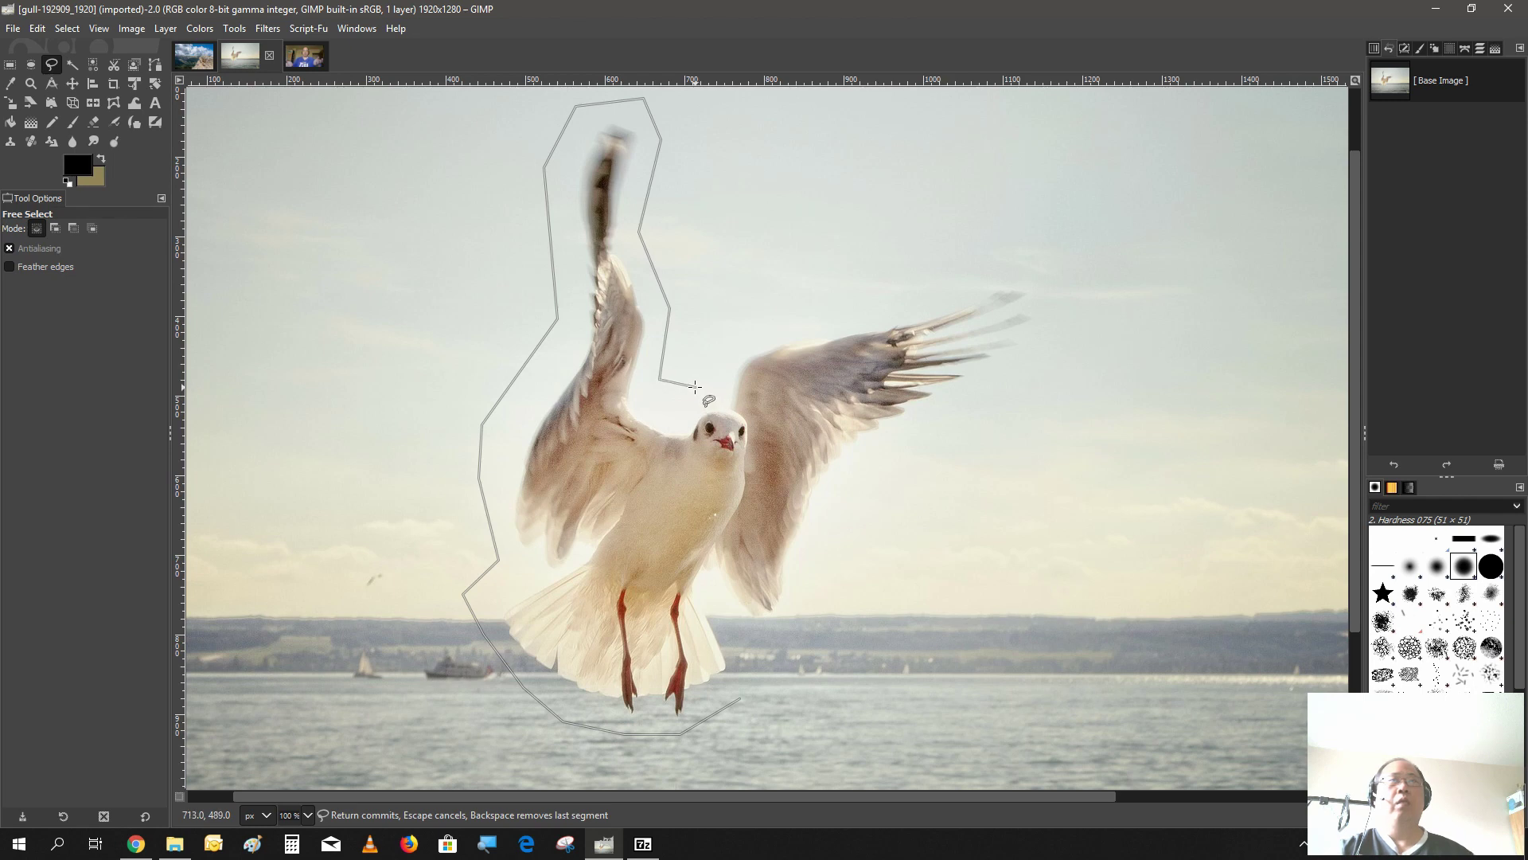
Step: Carry the outline around the right wing back to the start and close it
click(738, 311)
click(893, 263)
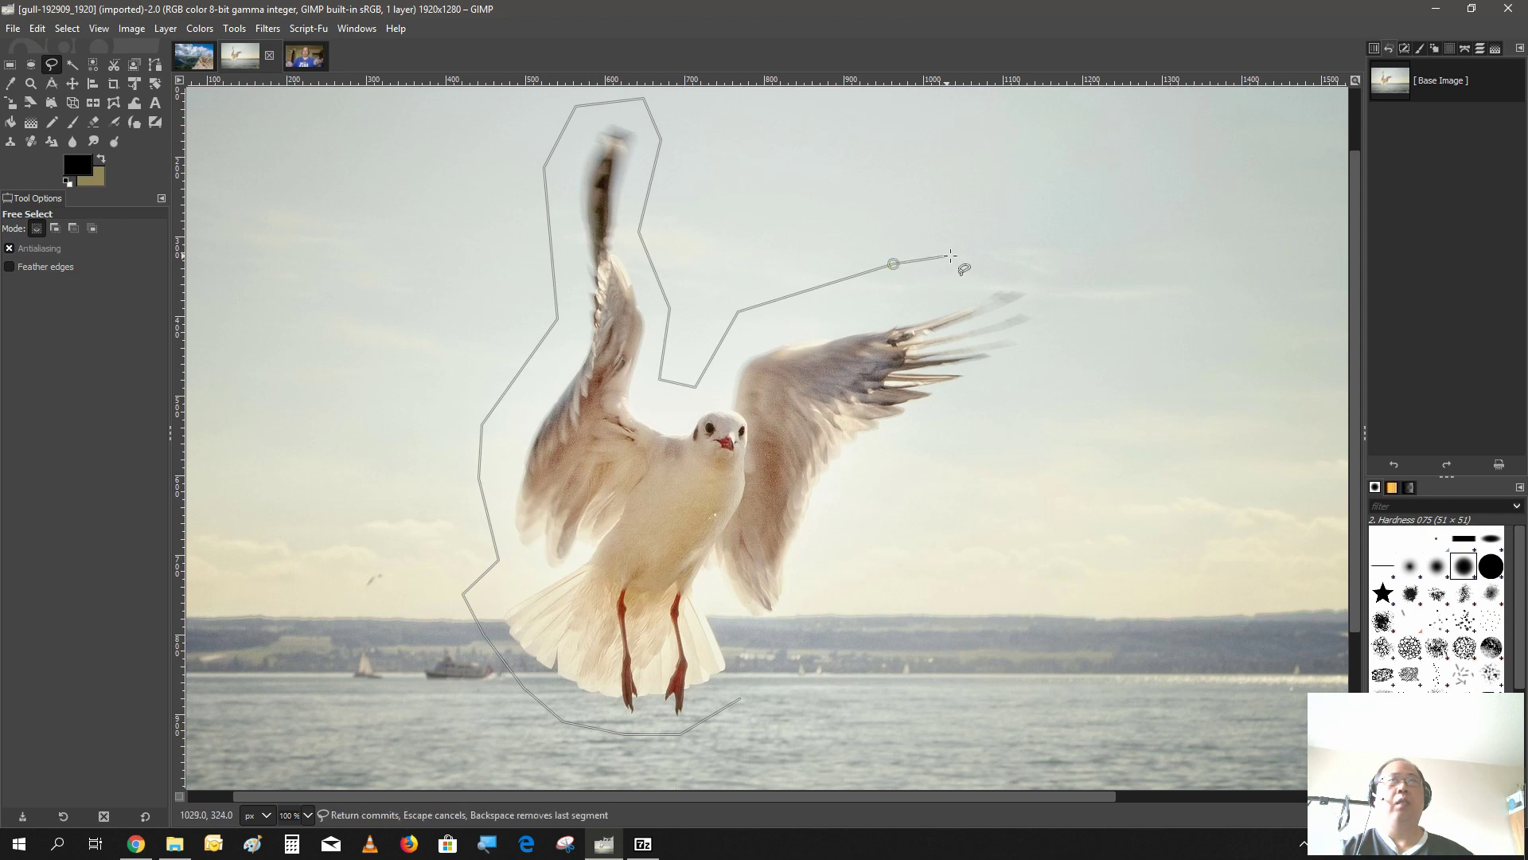
click(995, 238)
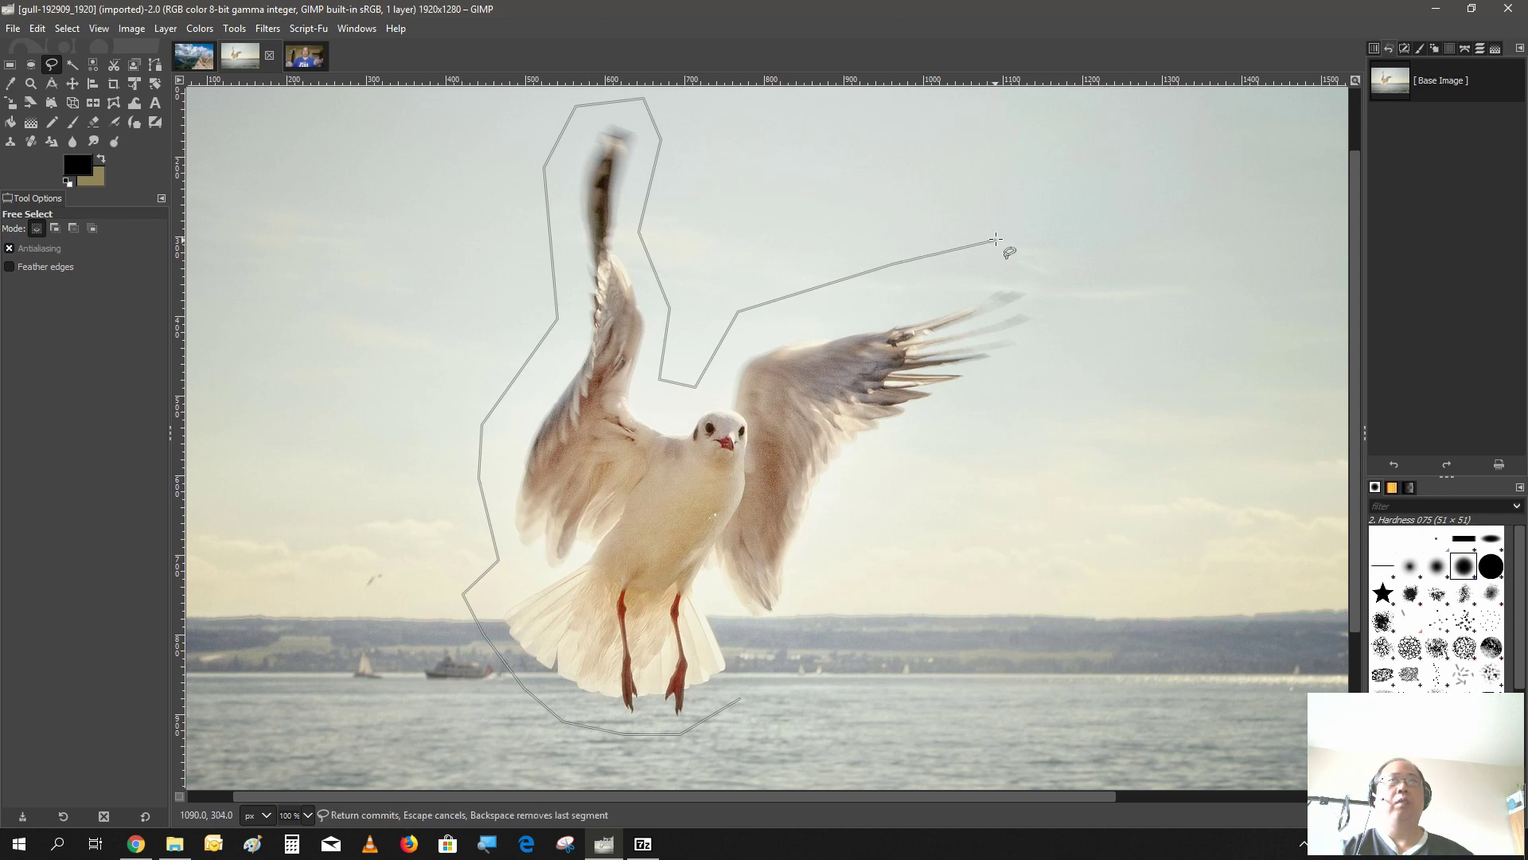
click(1072, 275)
click(1052, 353)
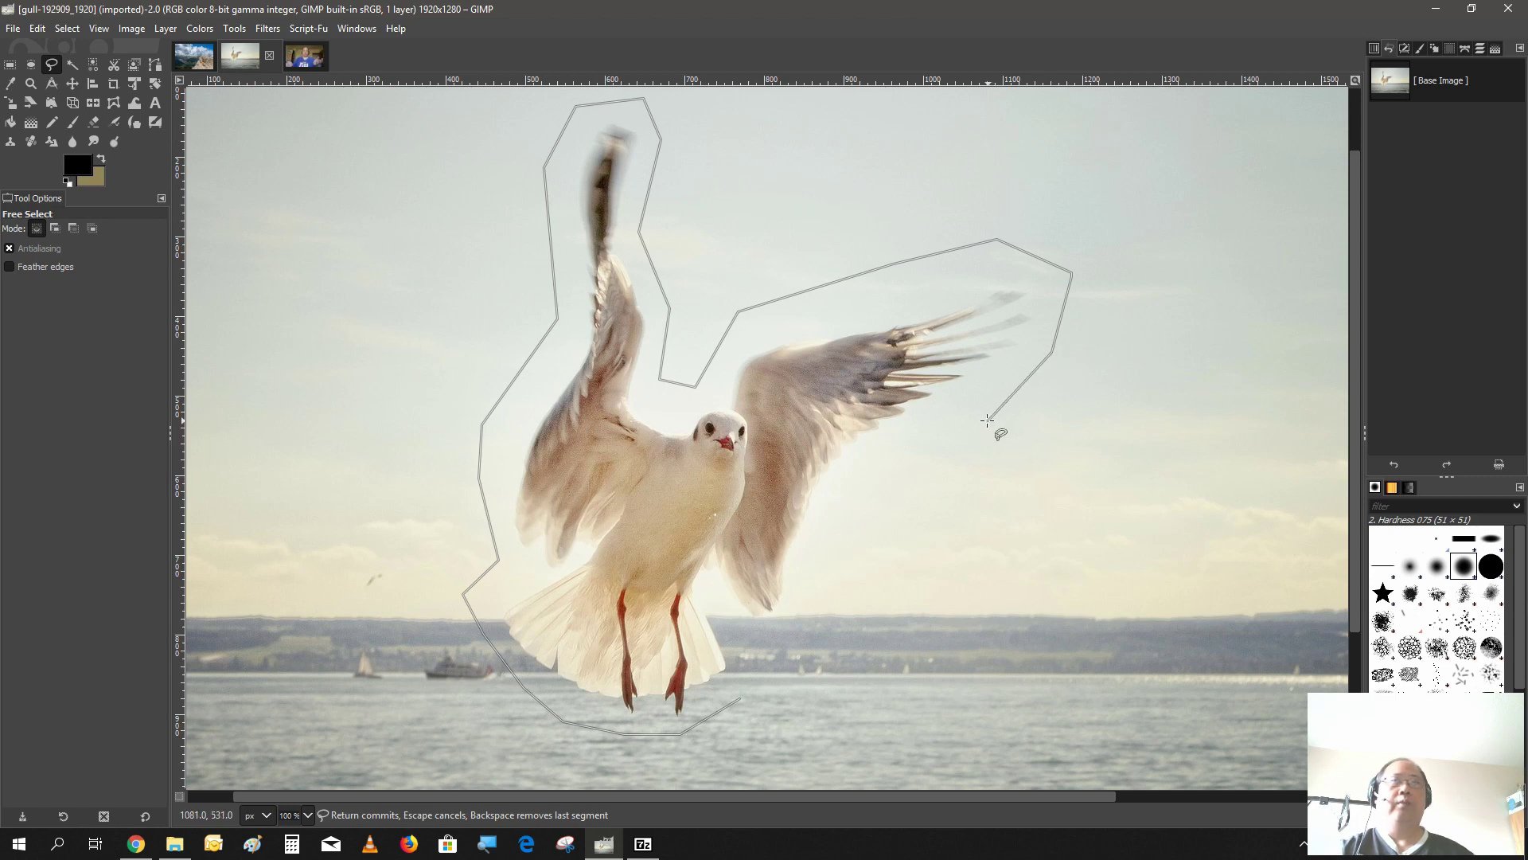
click(984, 415)
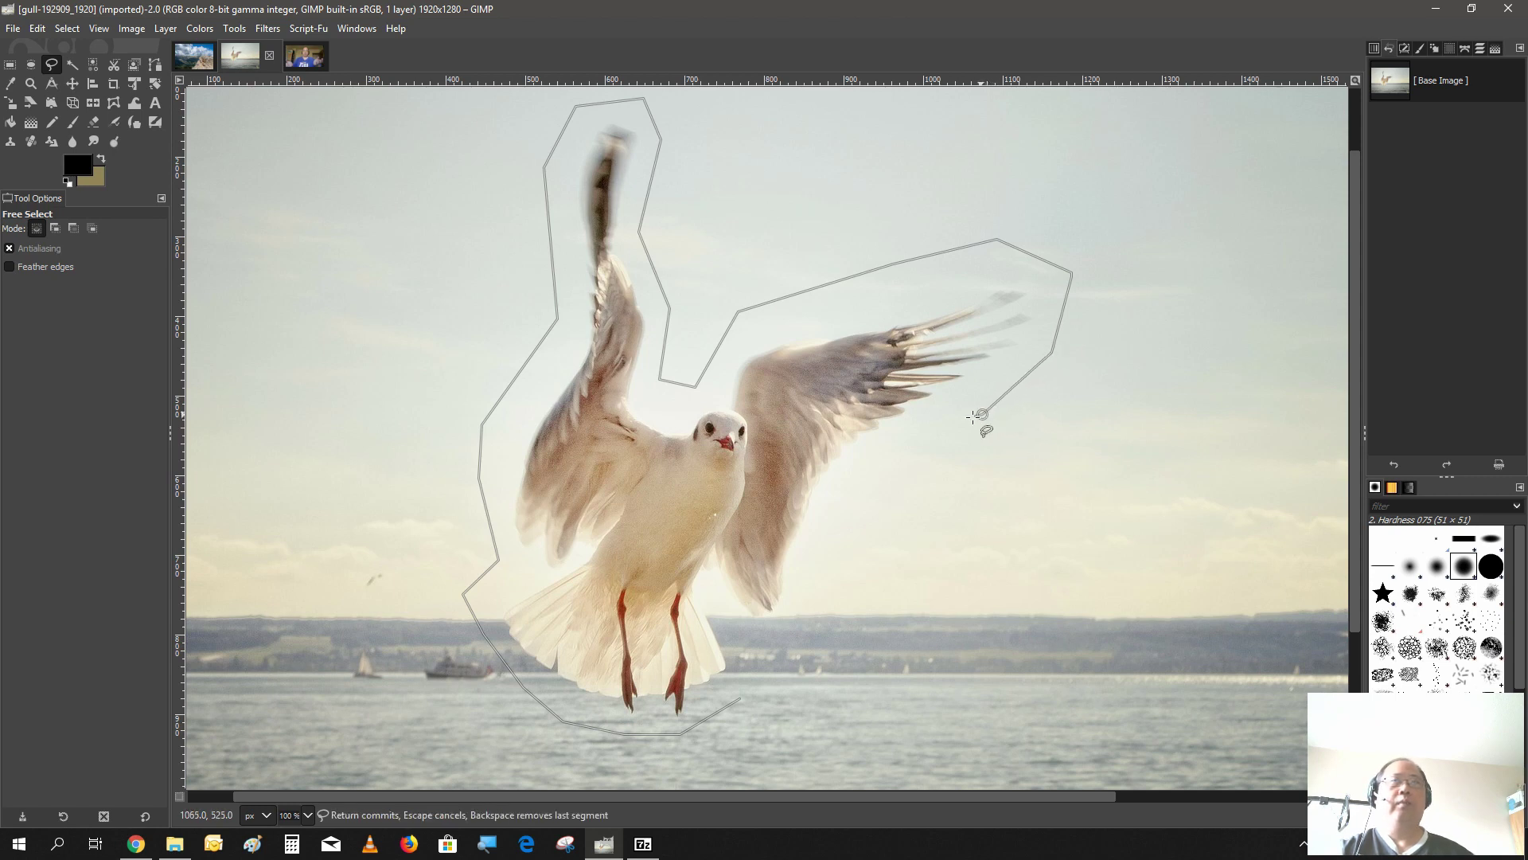
click(884, 475)
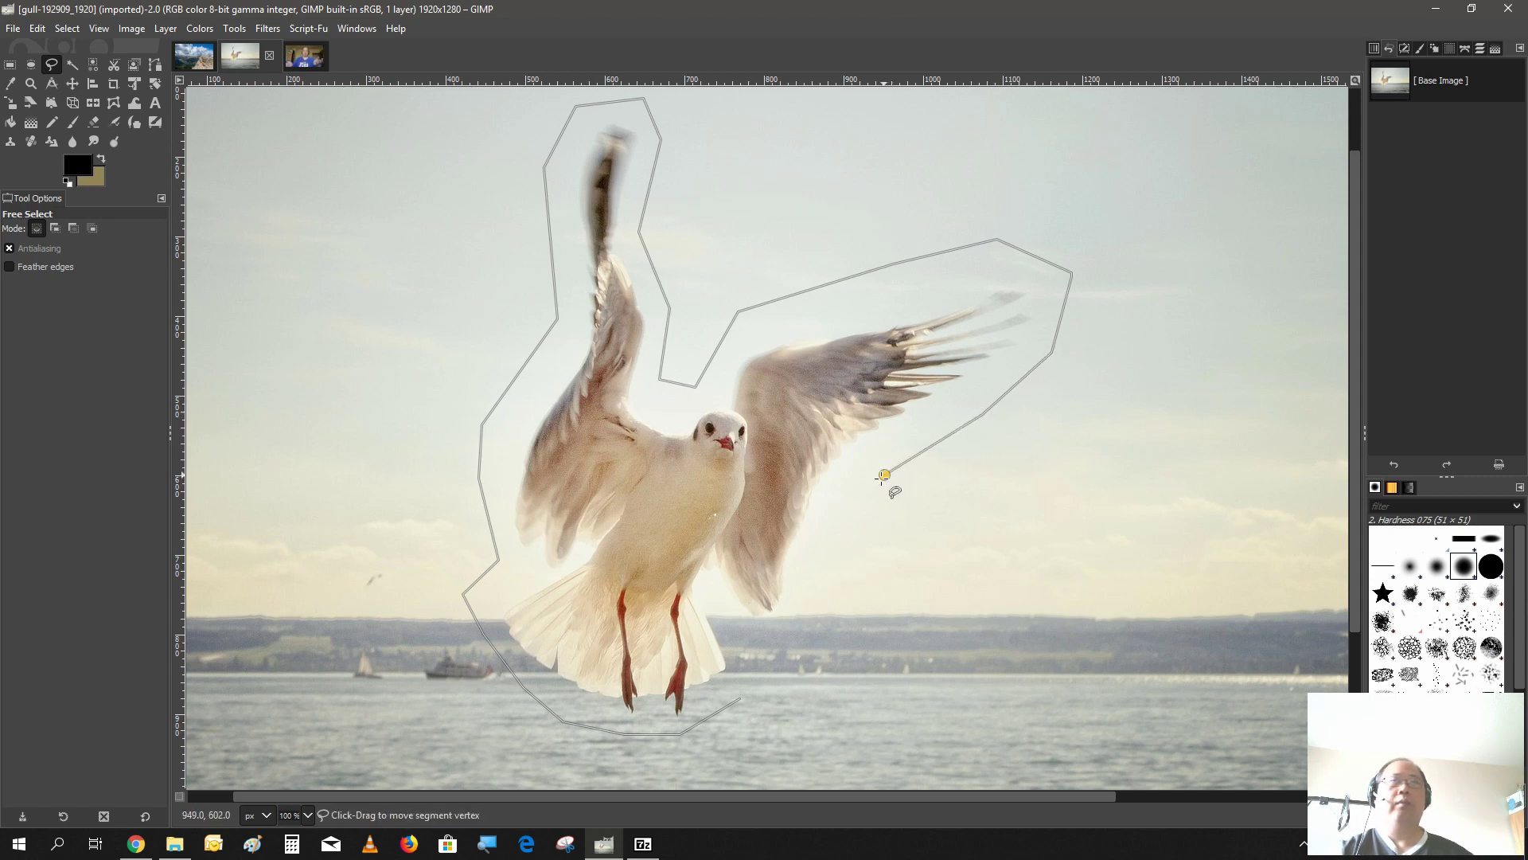
click(810, 614)
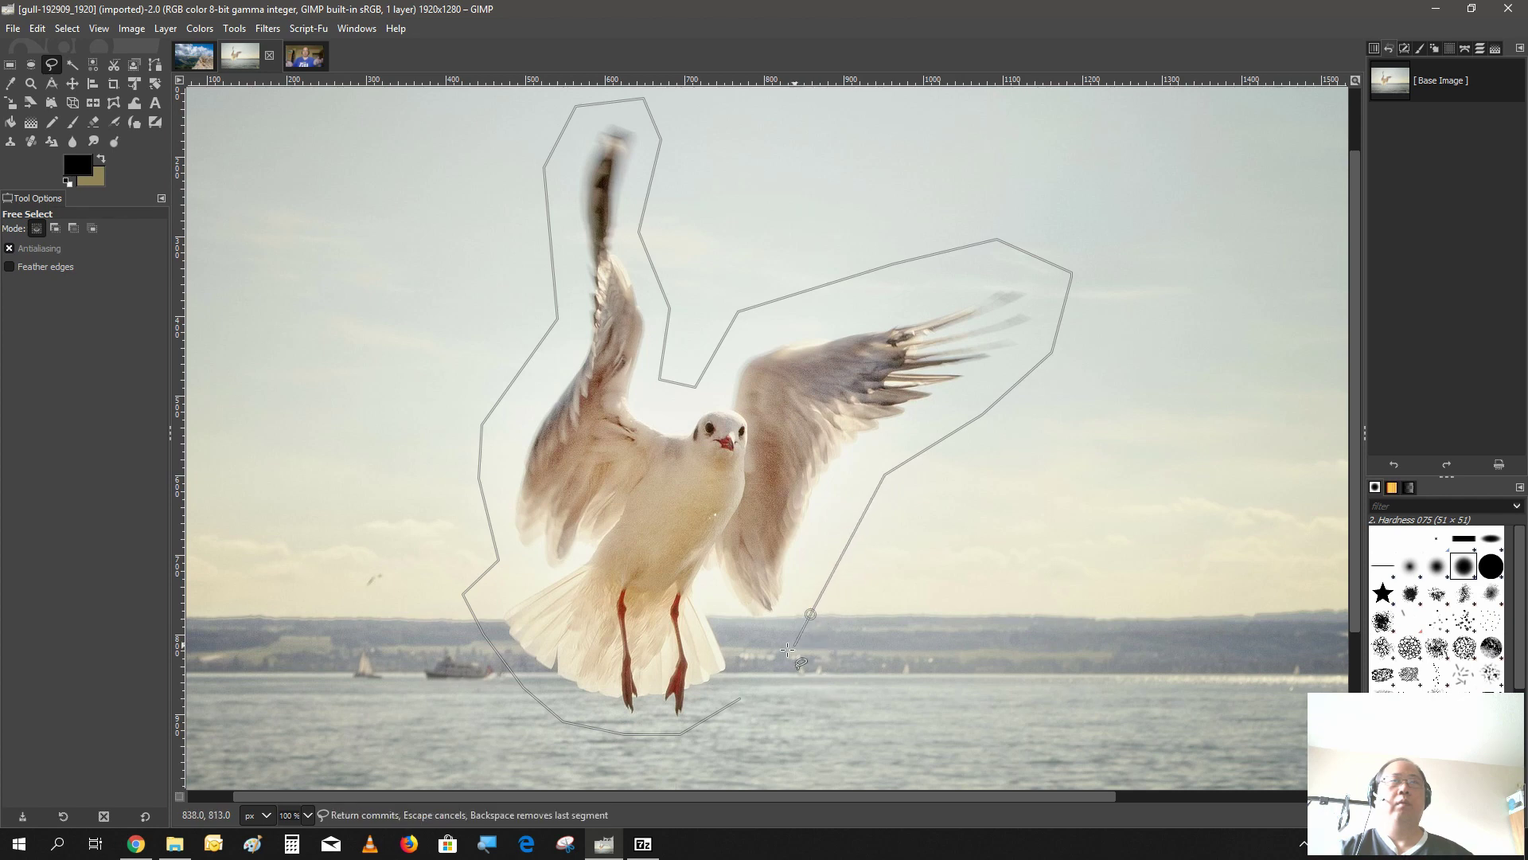
double_click(740, 700)
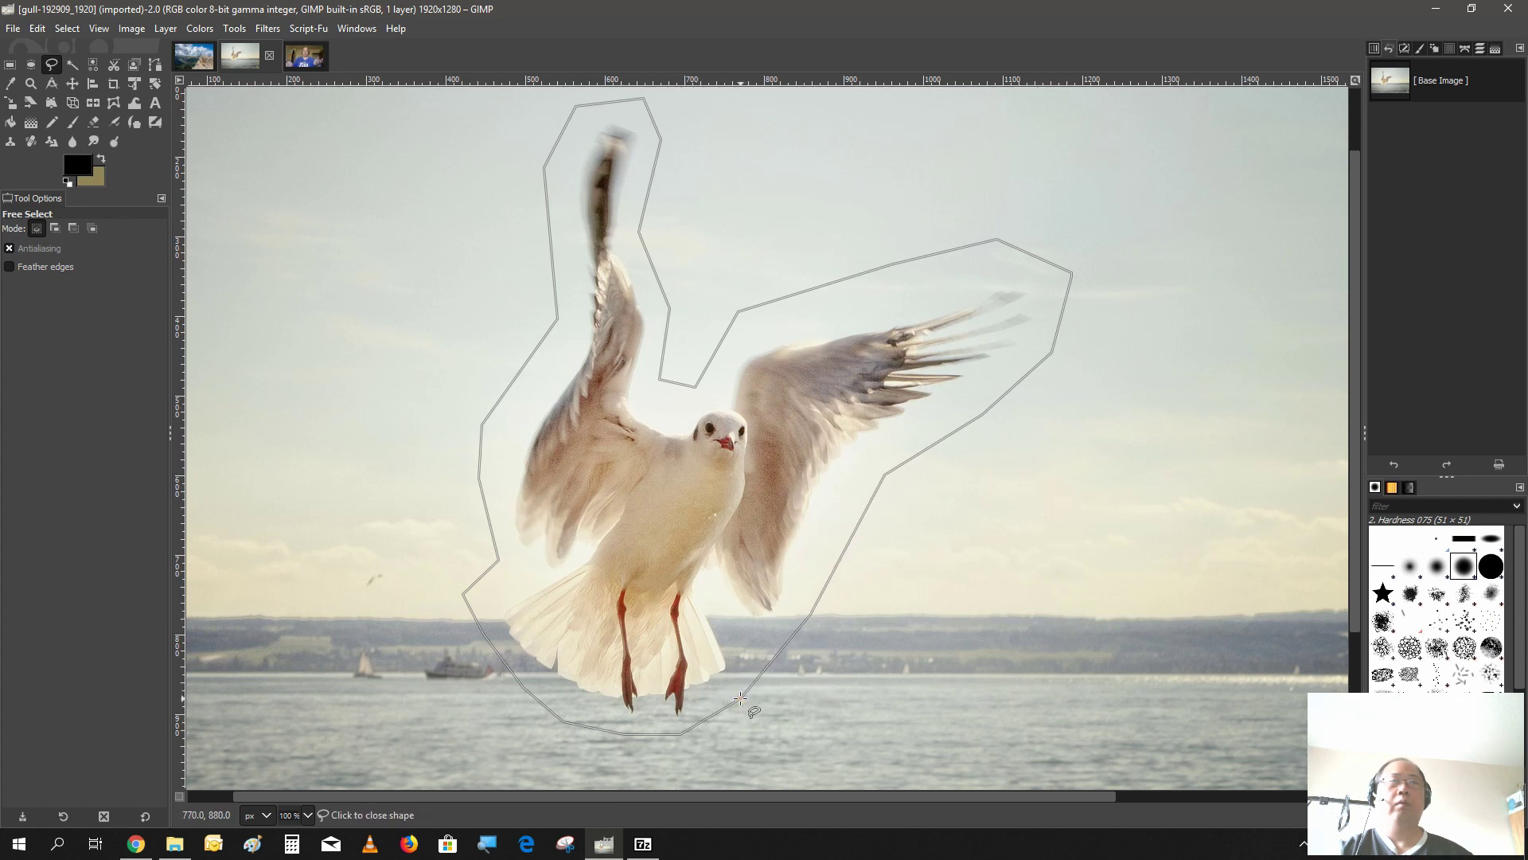
Step: Turn the outline into a selection and open Filters > Enhance > Heal selection
key(Return)
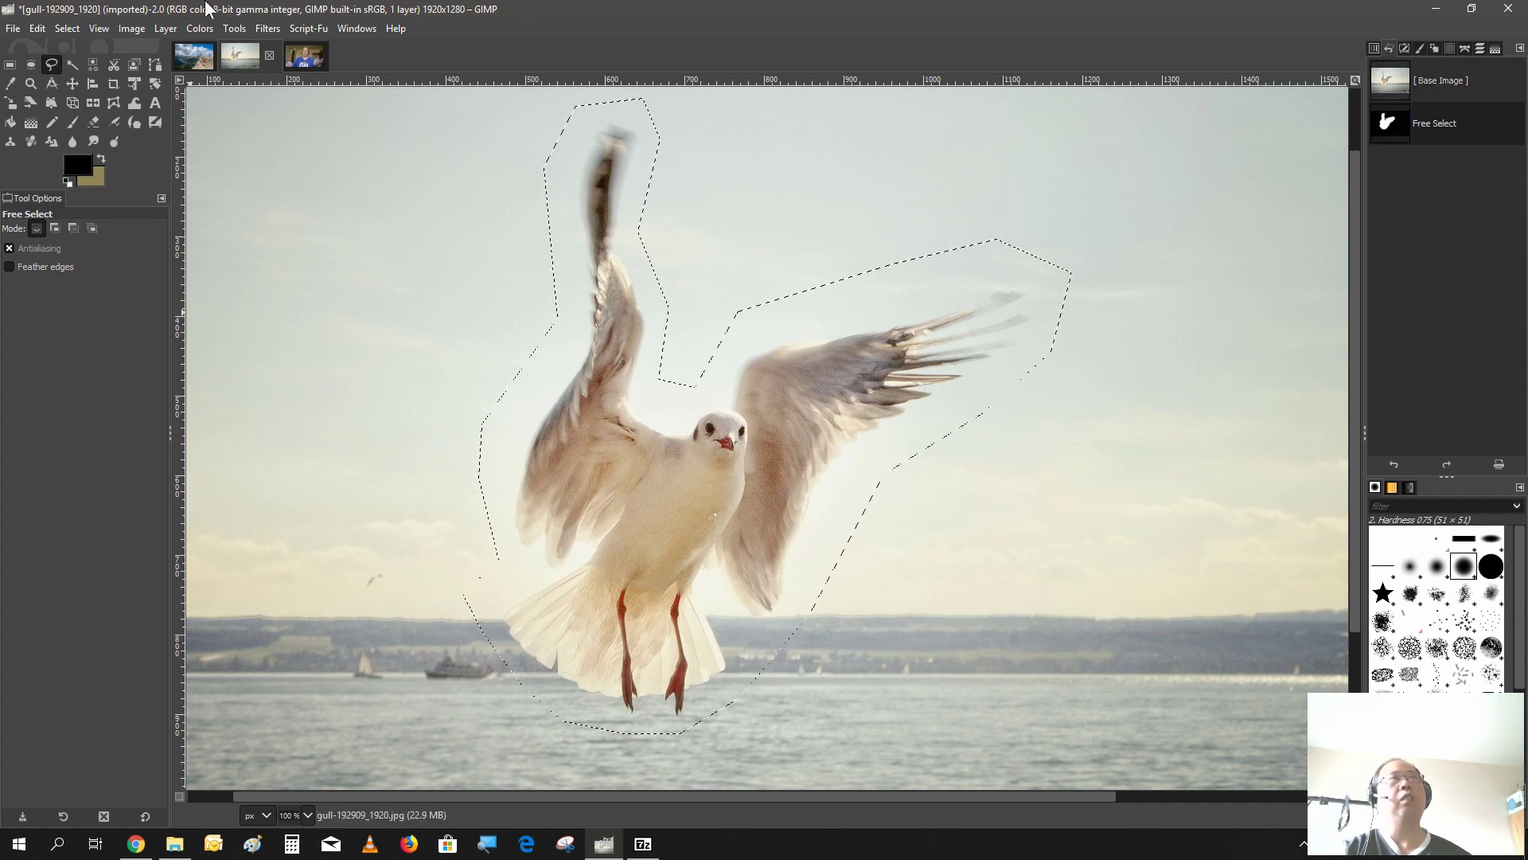
click(268, 29)
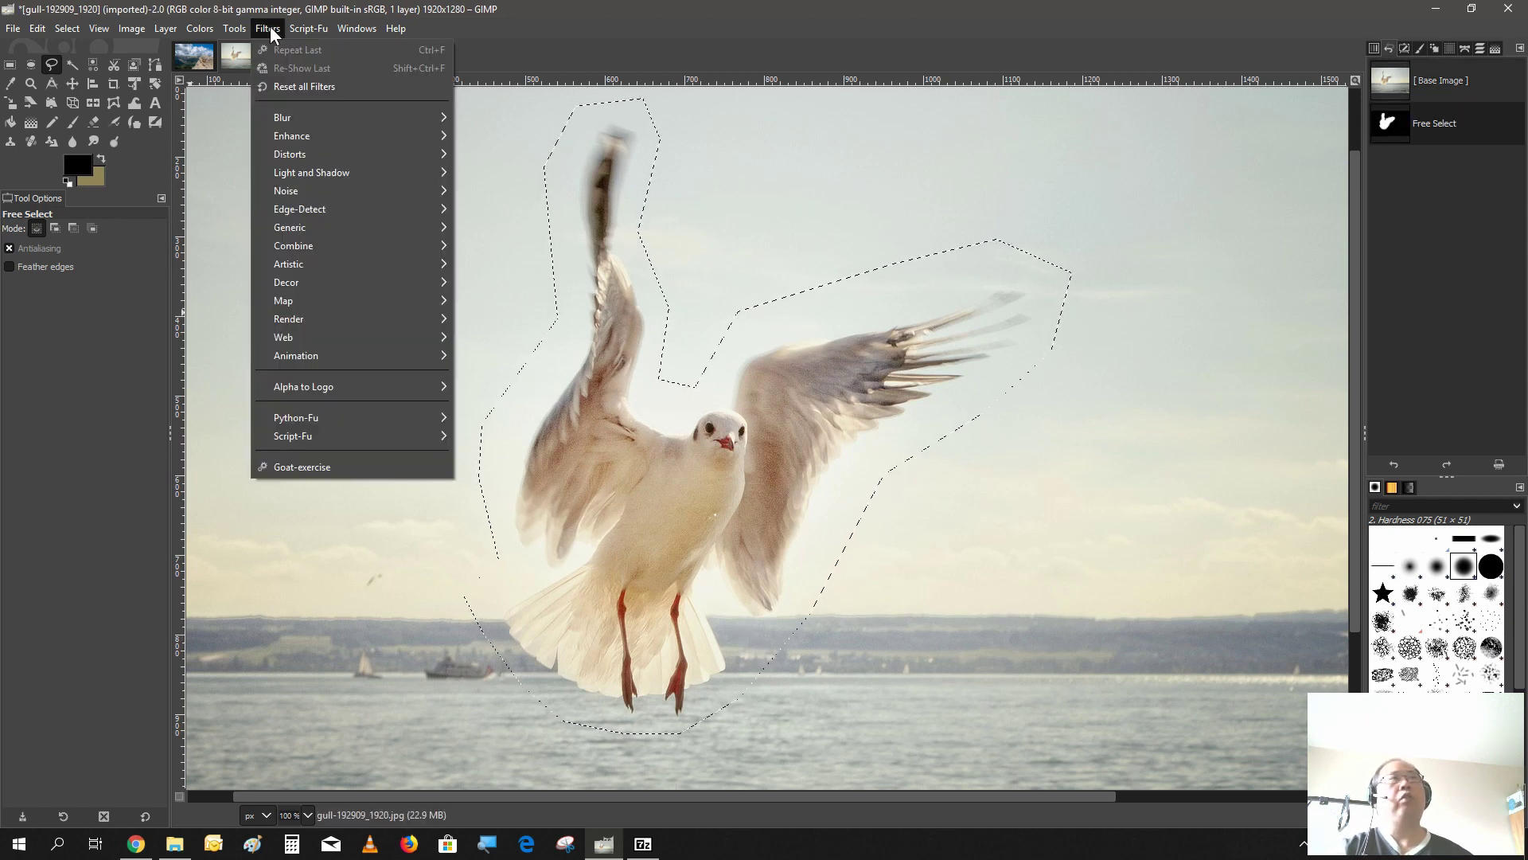
mouse_move(307, 135)
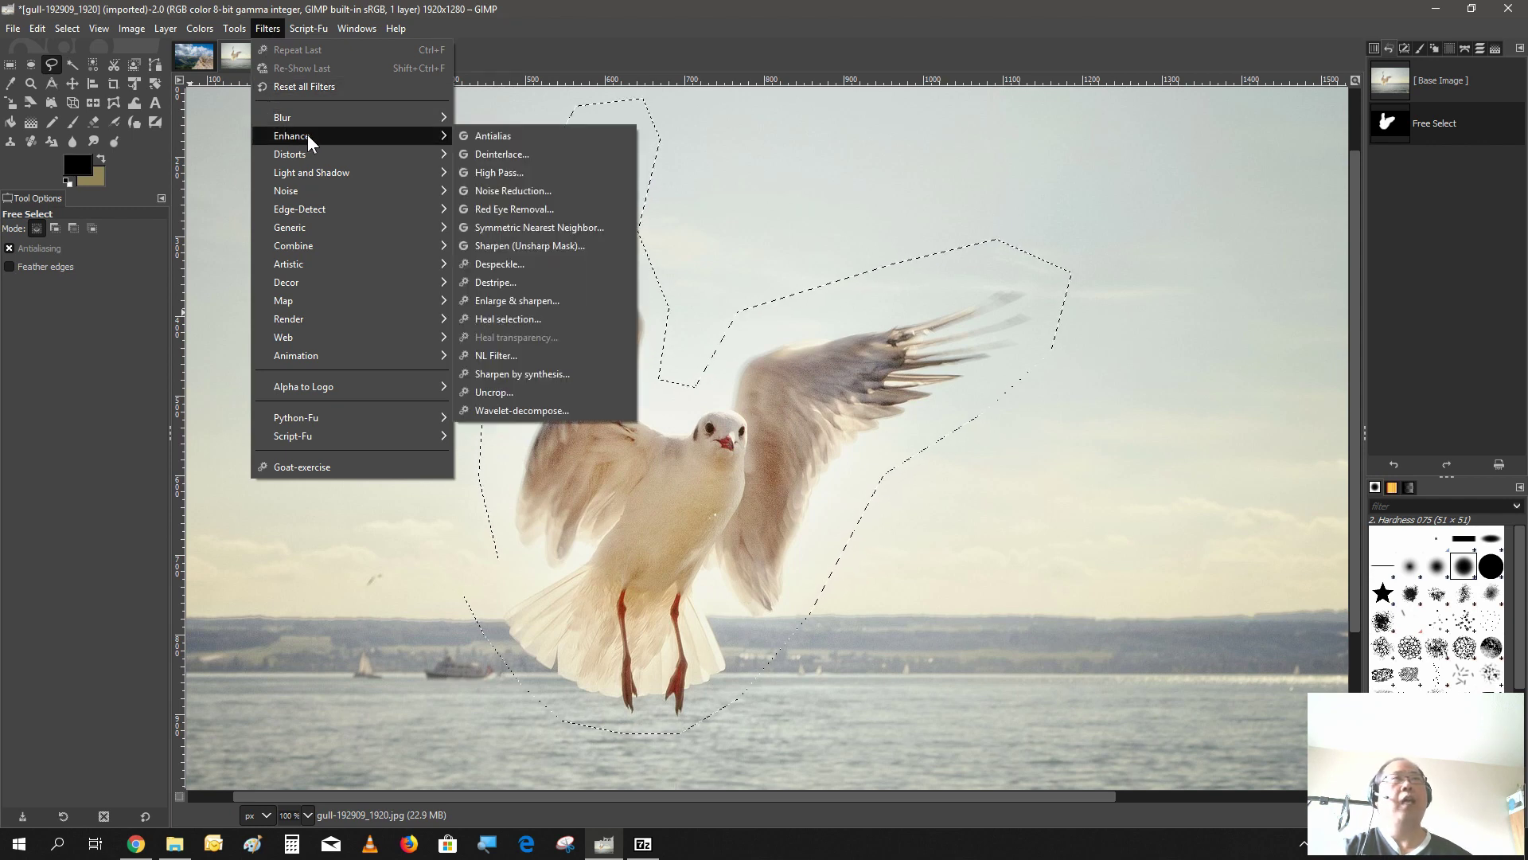
click(527, 318)
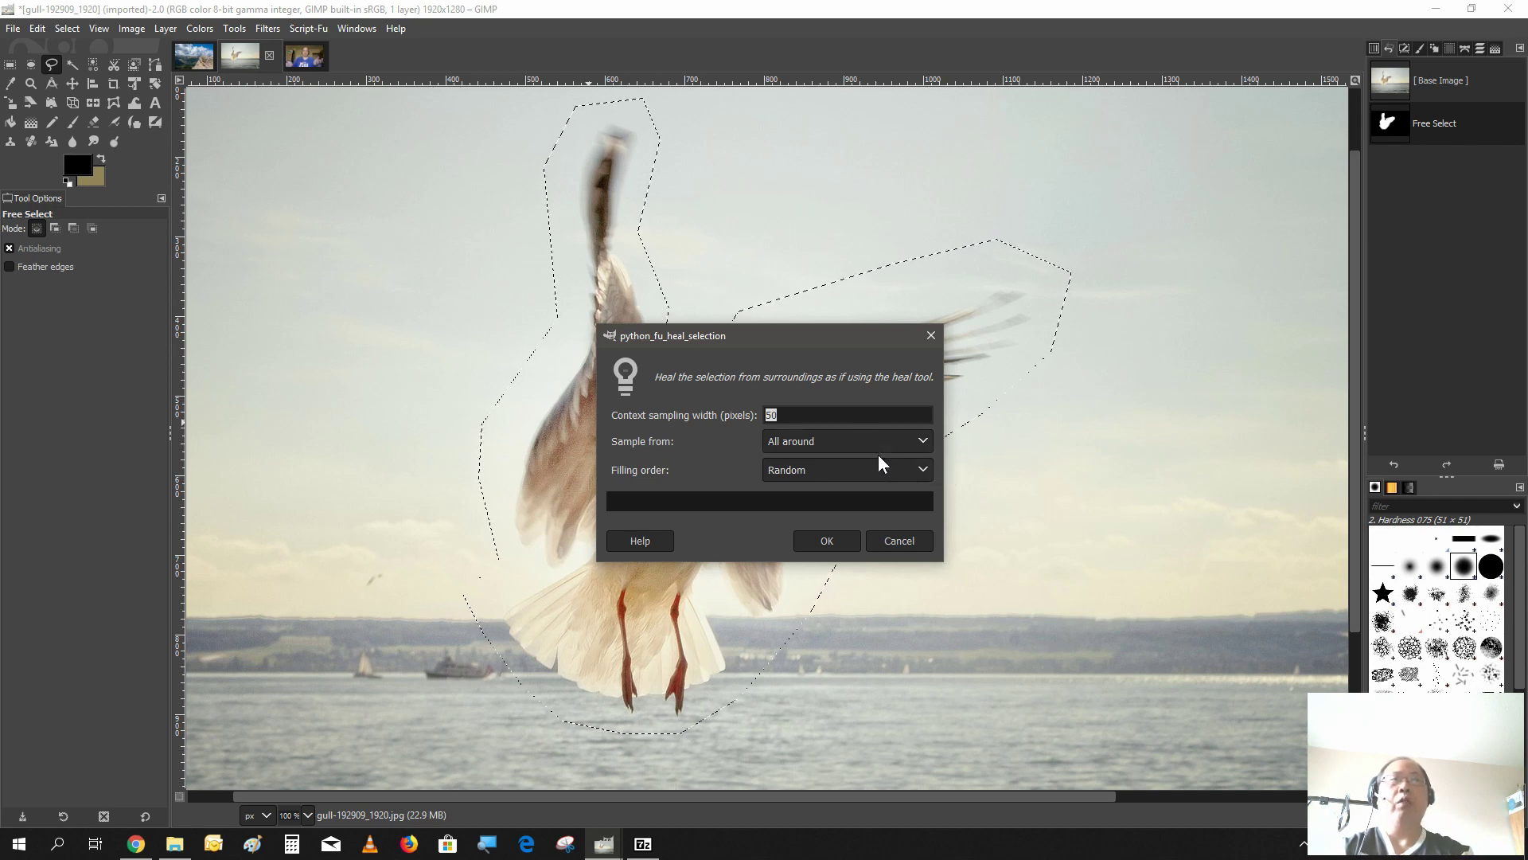
Step: Set Heal selection to sample from Sides, fill Inwards towards center, with context width 60
click(881, 446)
click(876, 446)
click(871, 444)
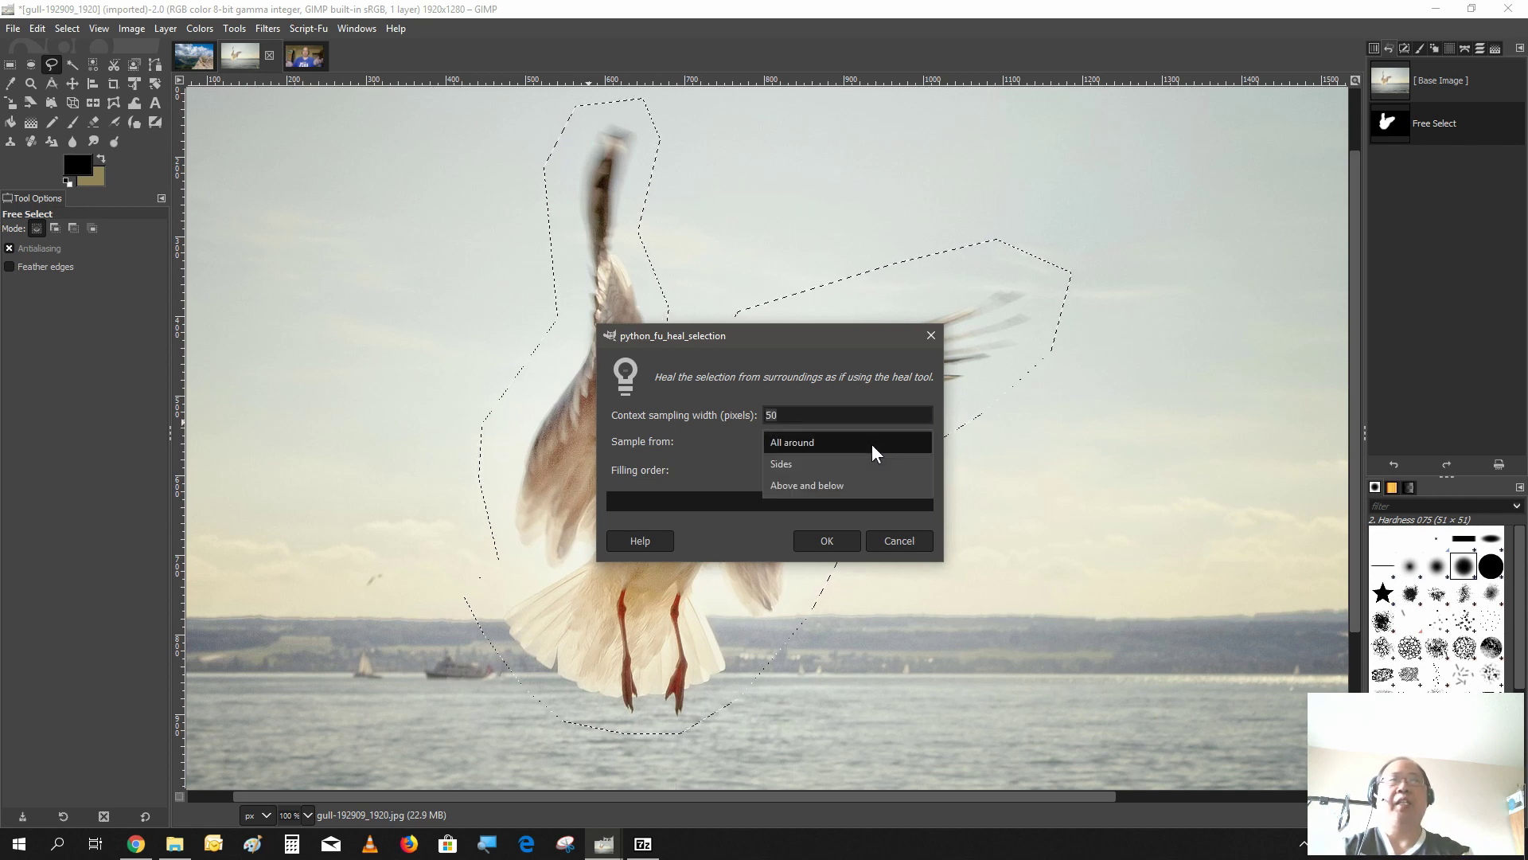
click(853, 473)
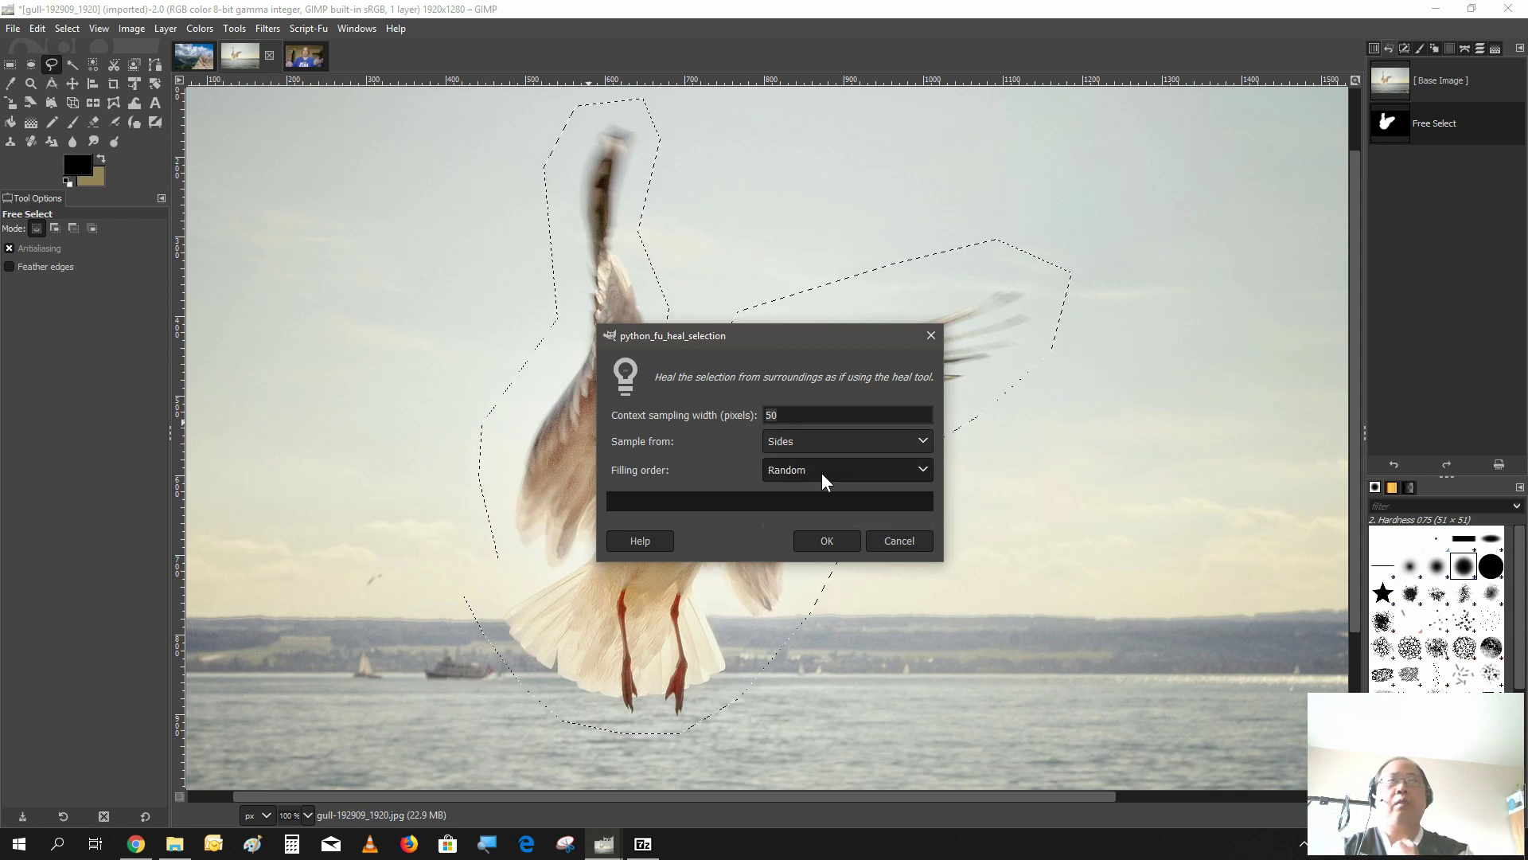
click(821, 473)
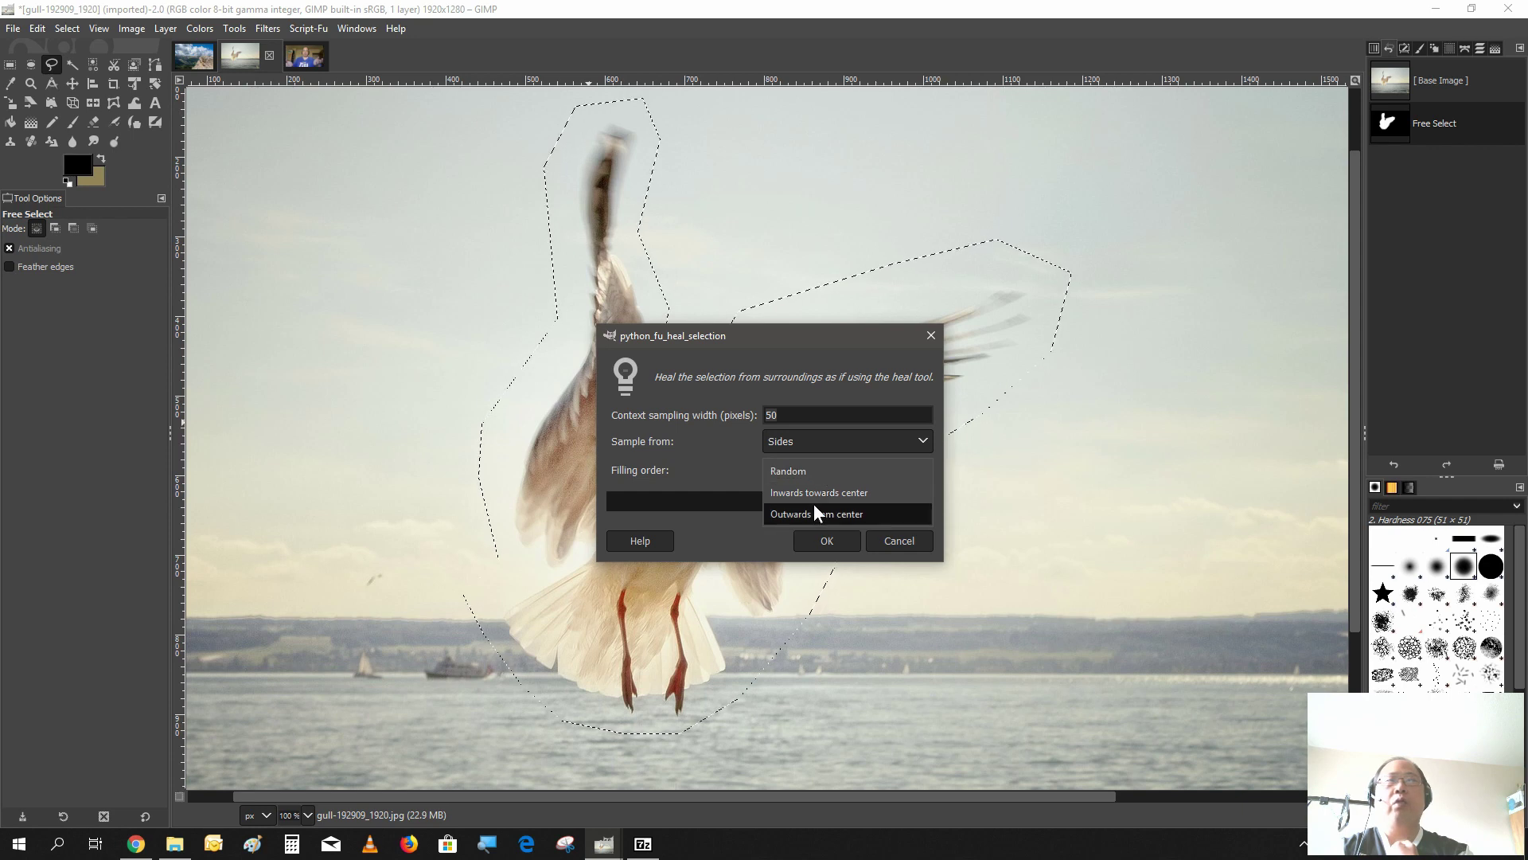
click(816, 492)
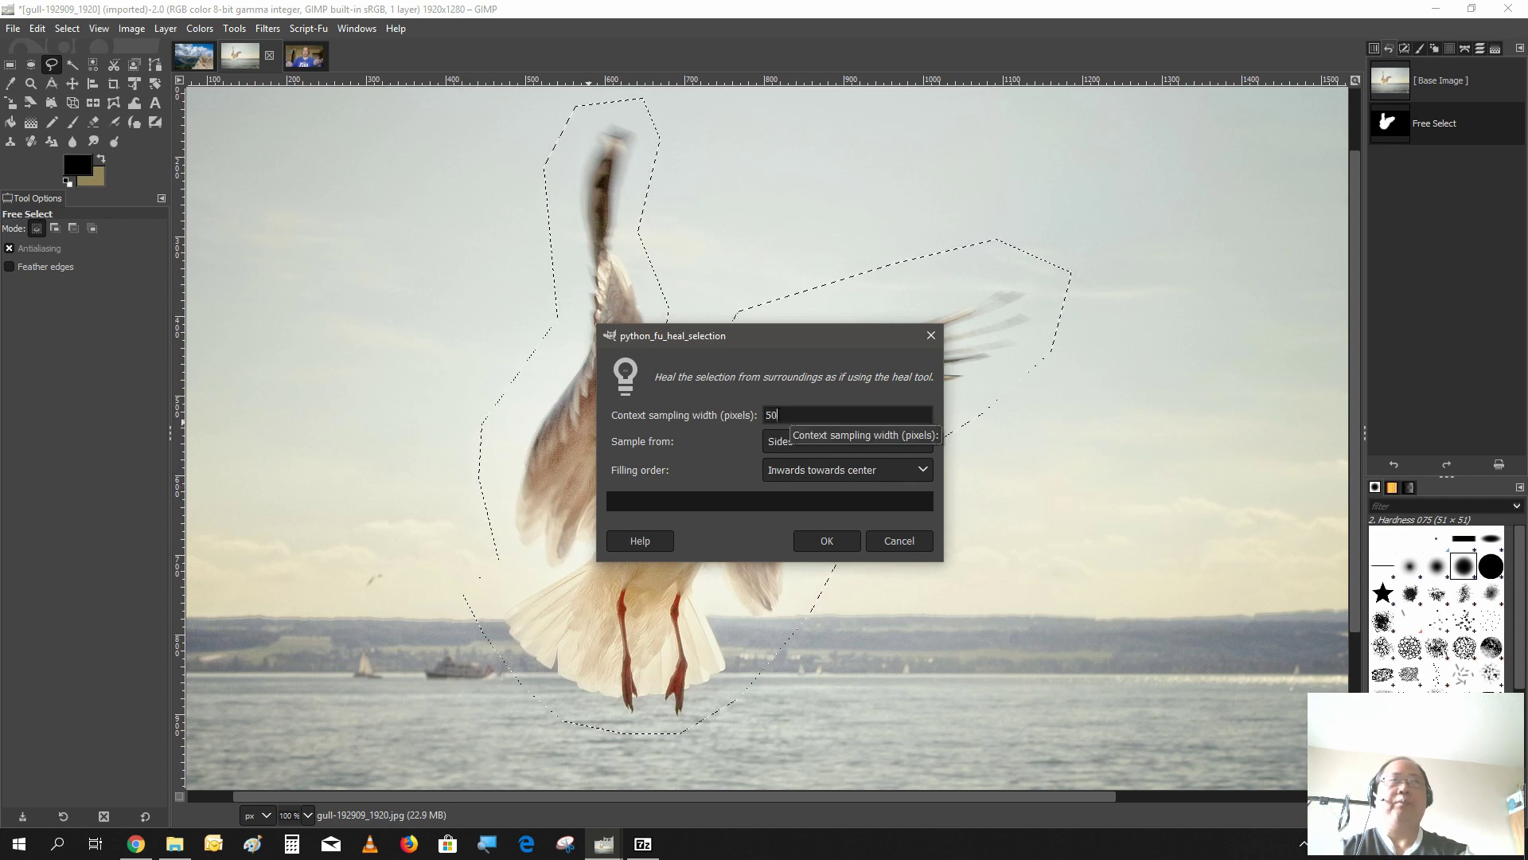
drag(777, 414, 749, 411)
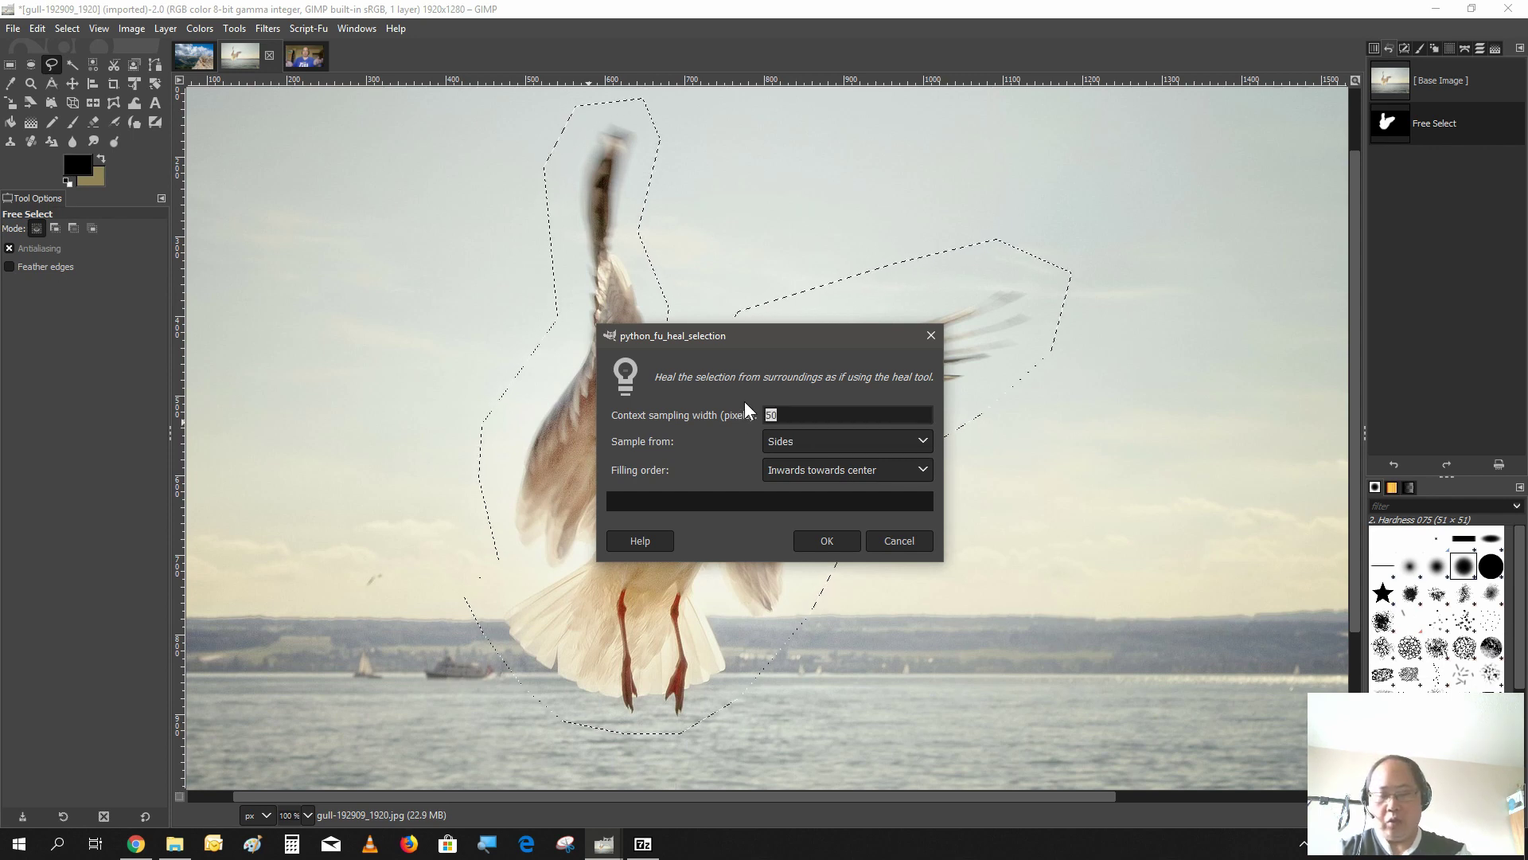
text(60)
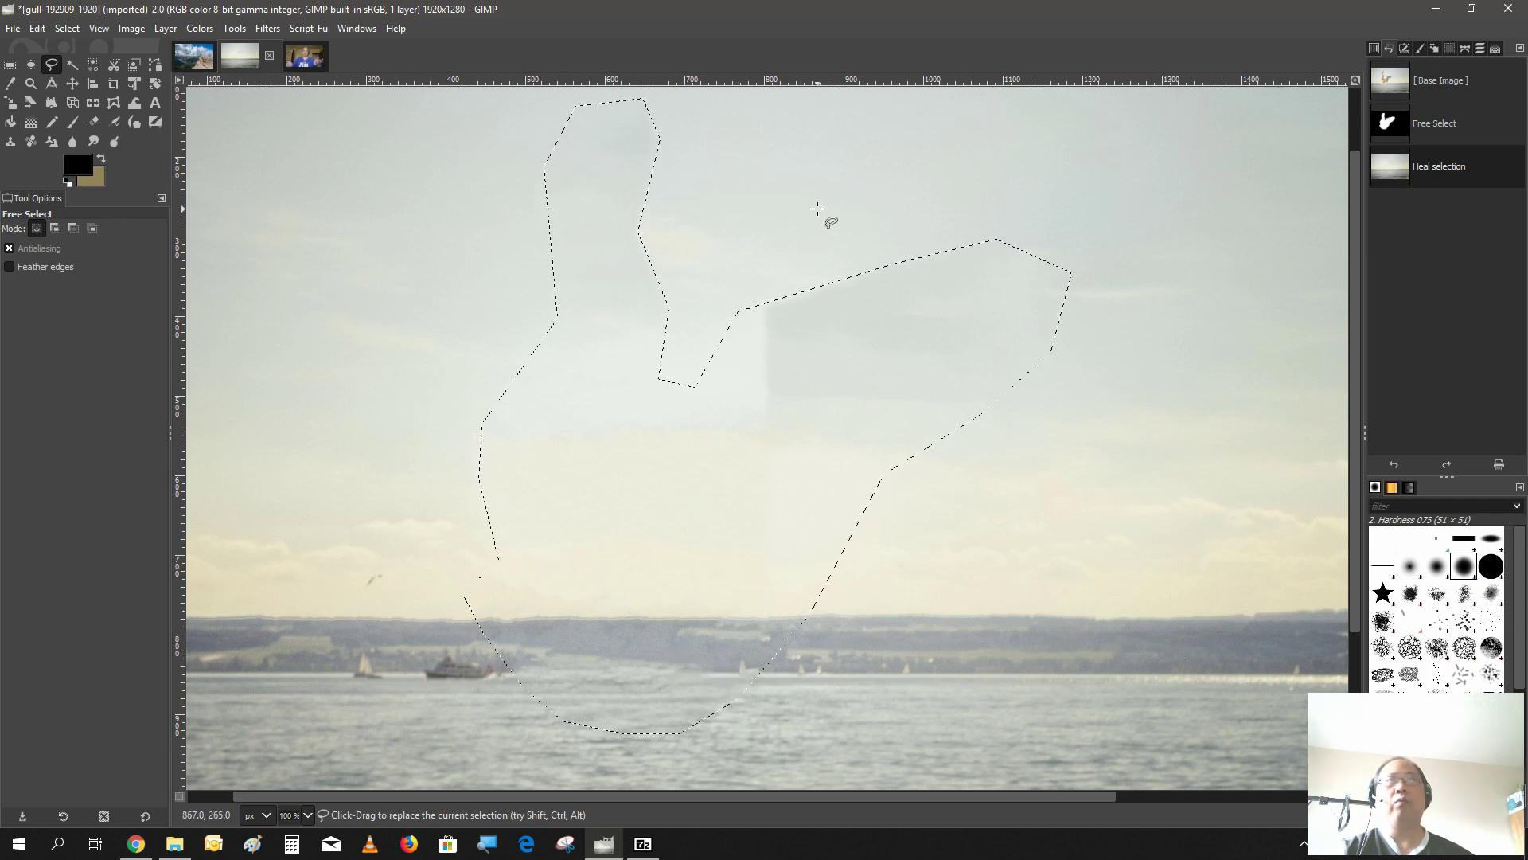
Step: Remove the selection with Select > None and zoom the view to 50%
click(63, 30)
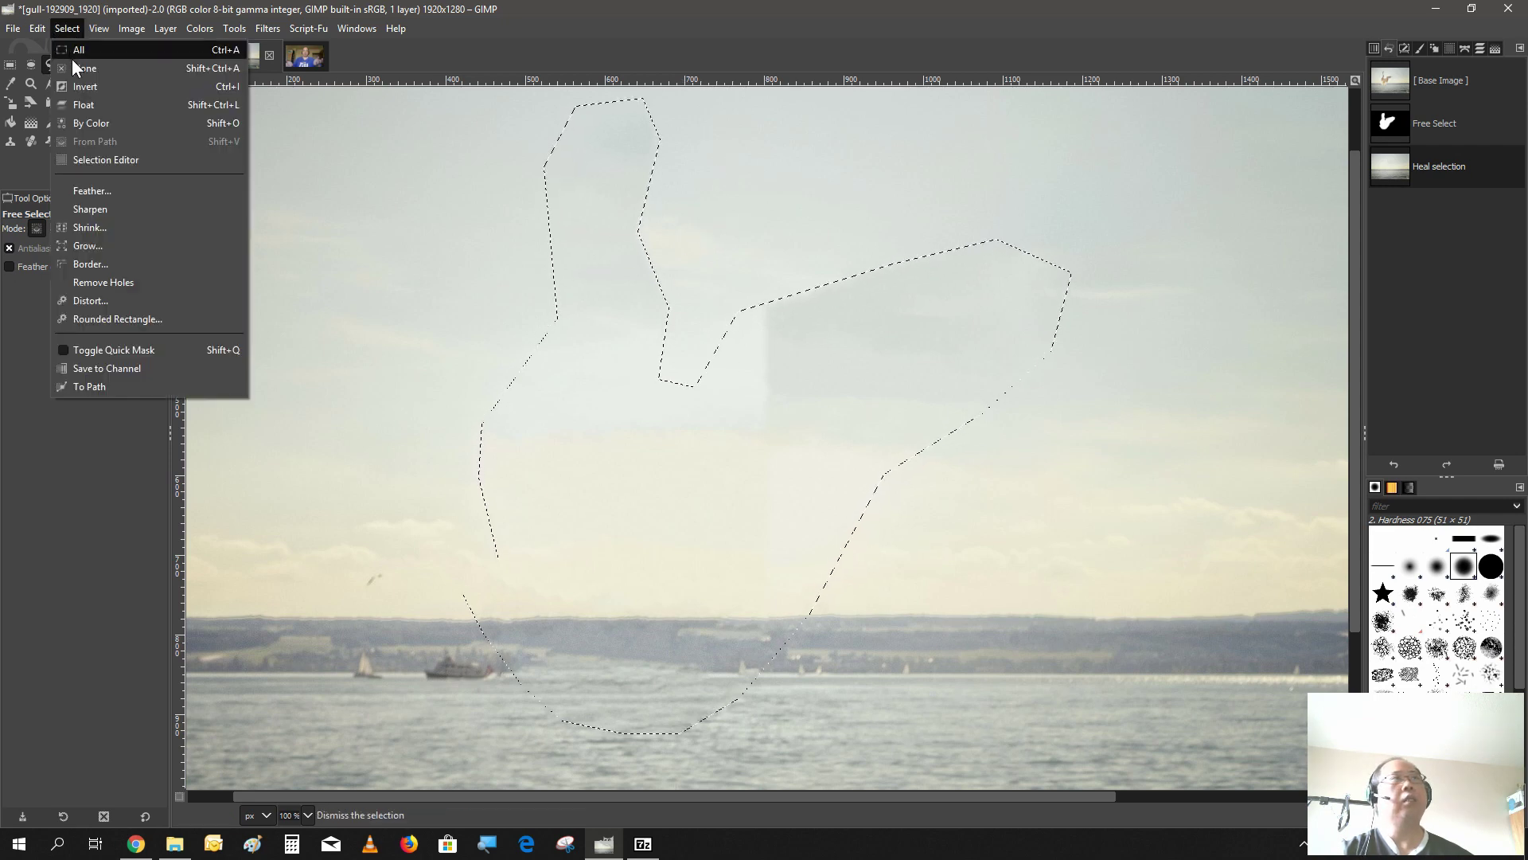
click(75, 64)
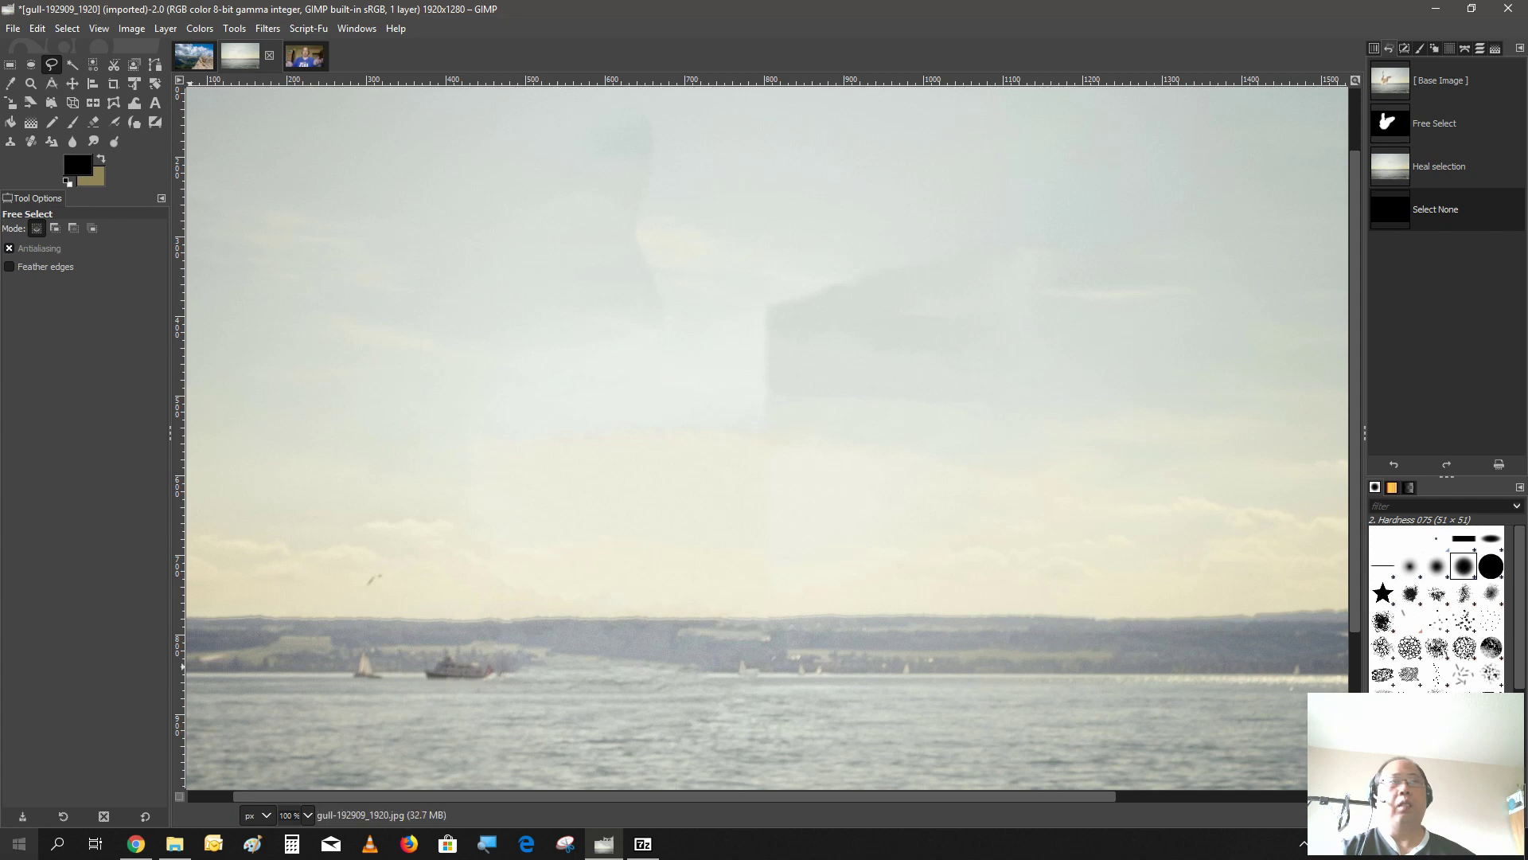
click(309, 814)
click(301, 749)
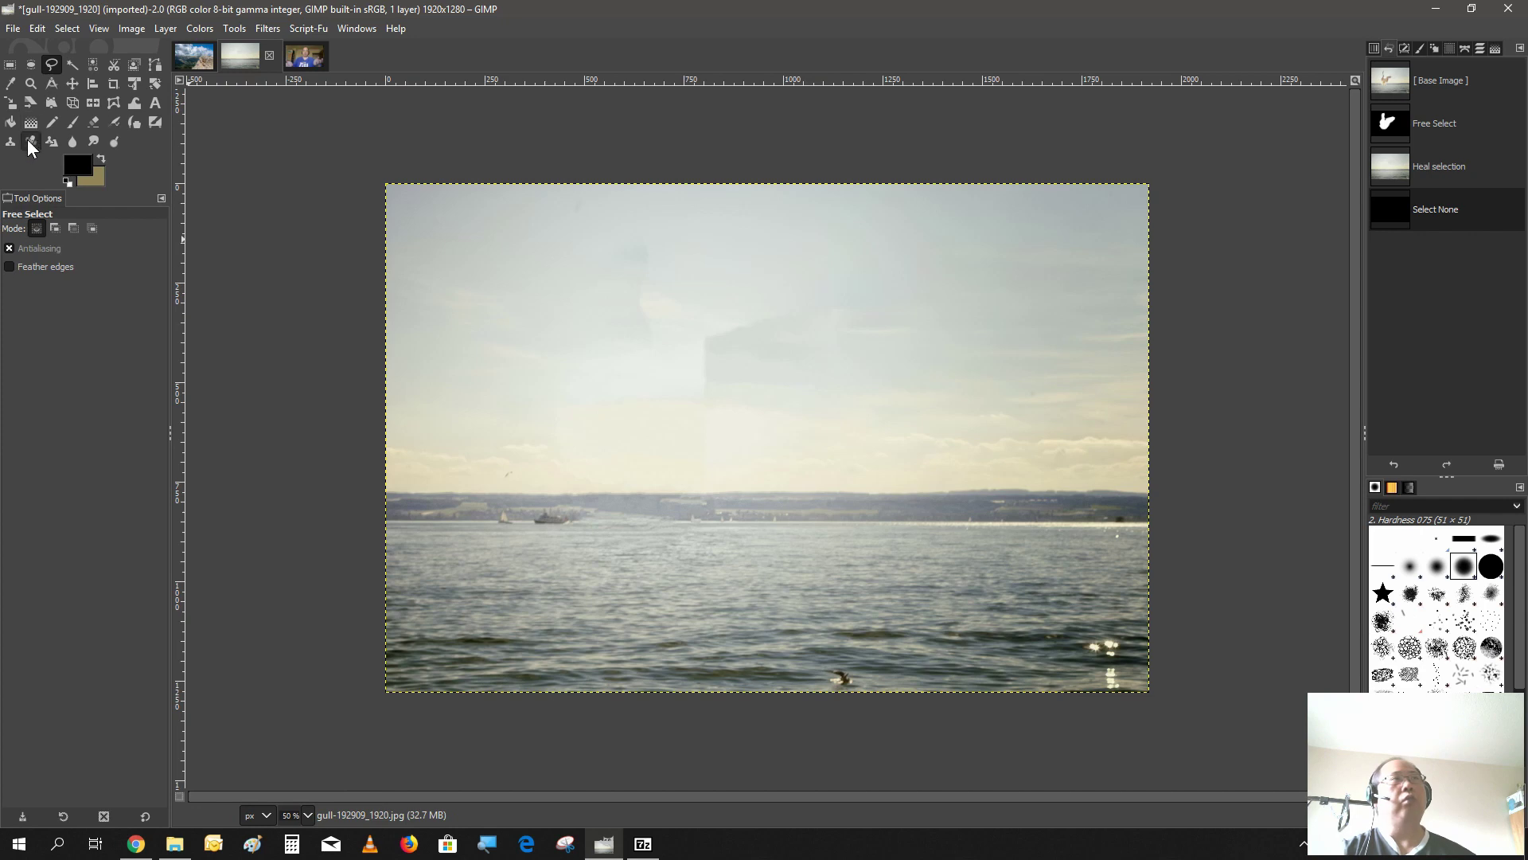
Step: Use the Heal tool with clean-sky sources to paint over the seams in the sky
click(29, 141)
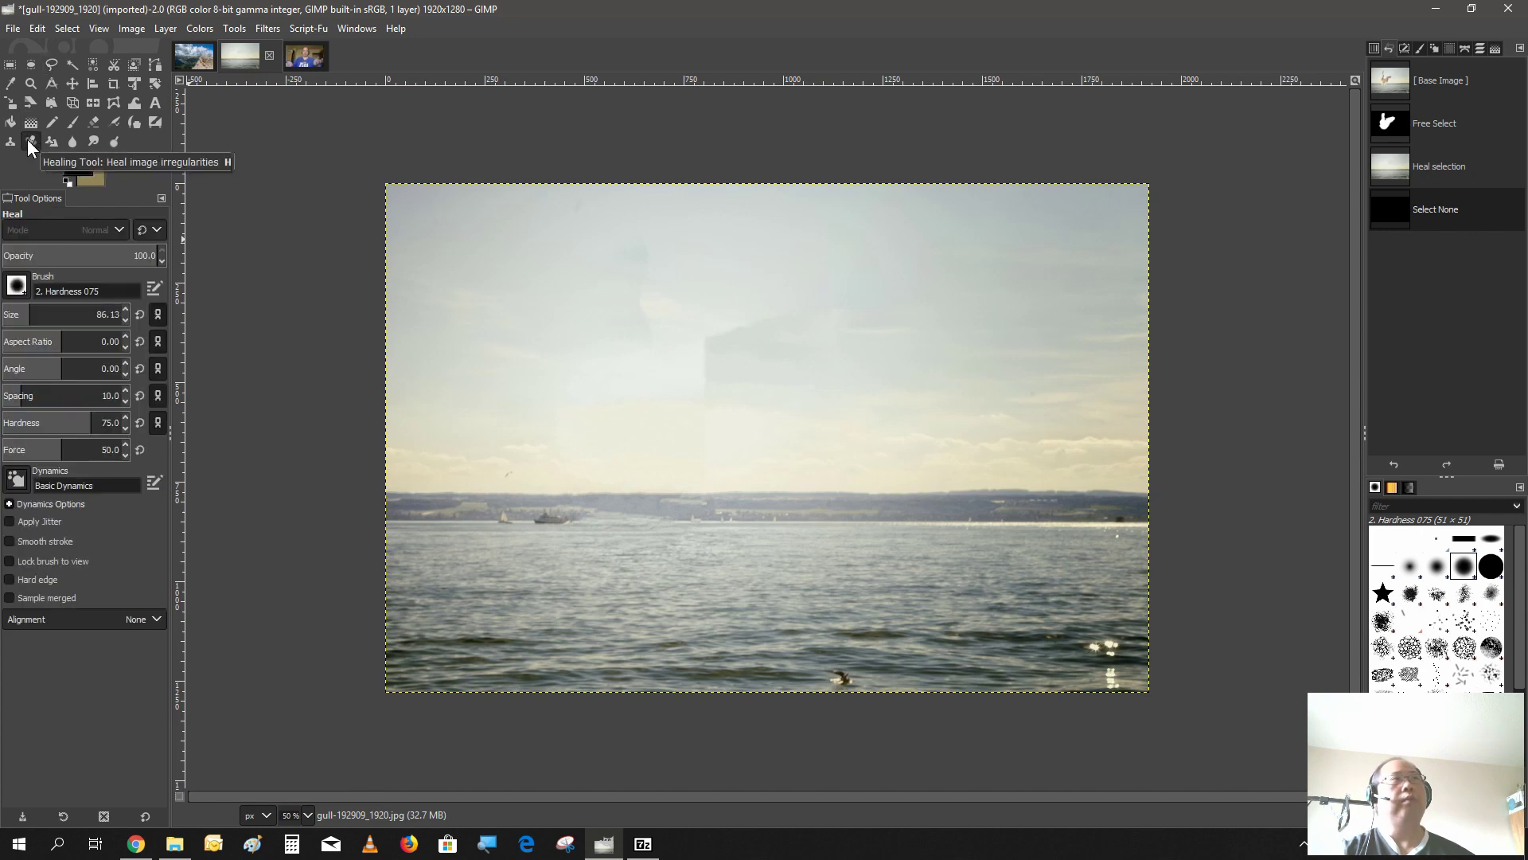
ctrl+click(775, 353)
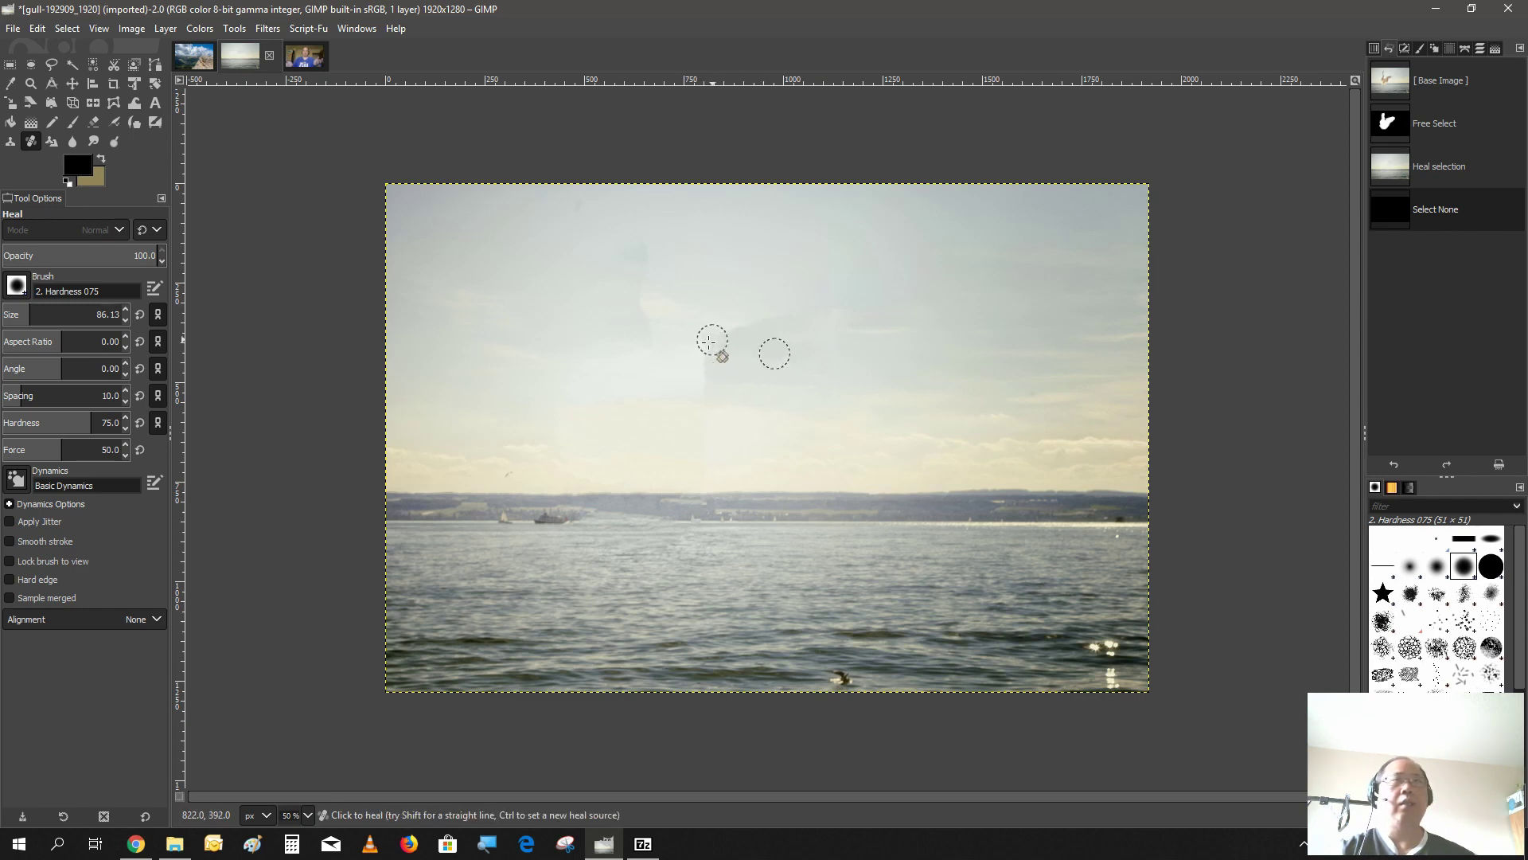
mouse_move(709, 341)
mouse_down()
mouse_move(734, 262)
mouse_move(705, 355)
mouse_move(738, 305)
mouse_move(733, 344)
mouse_move(768, 320)
mouse_move(661, 406)
mouse_move(678, 371)
mouse_move(673, 414)
mouse_move(727, 353)
mouse_move(646, 404)
mouse_move(633, 337)
mouse_move(656, 295)
mouse_move(633, 314)
mouse_move(632, 374)
mouse_move(692, 394)
mouse_up()
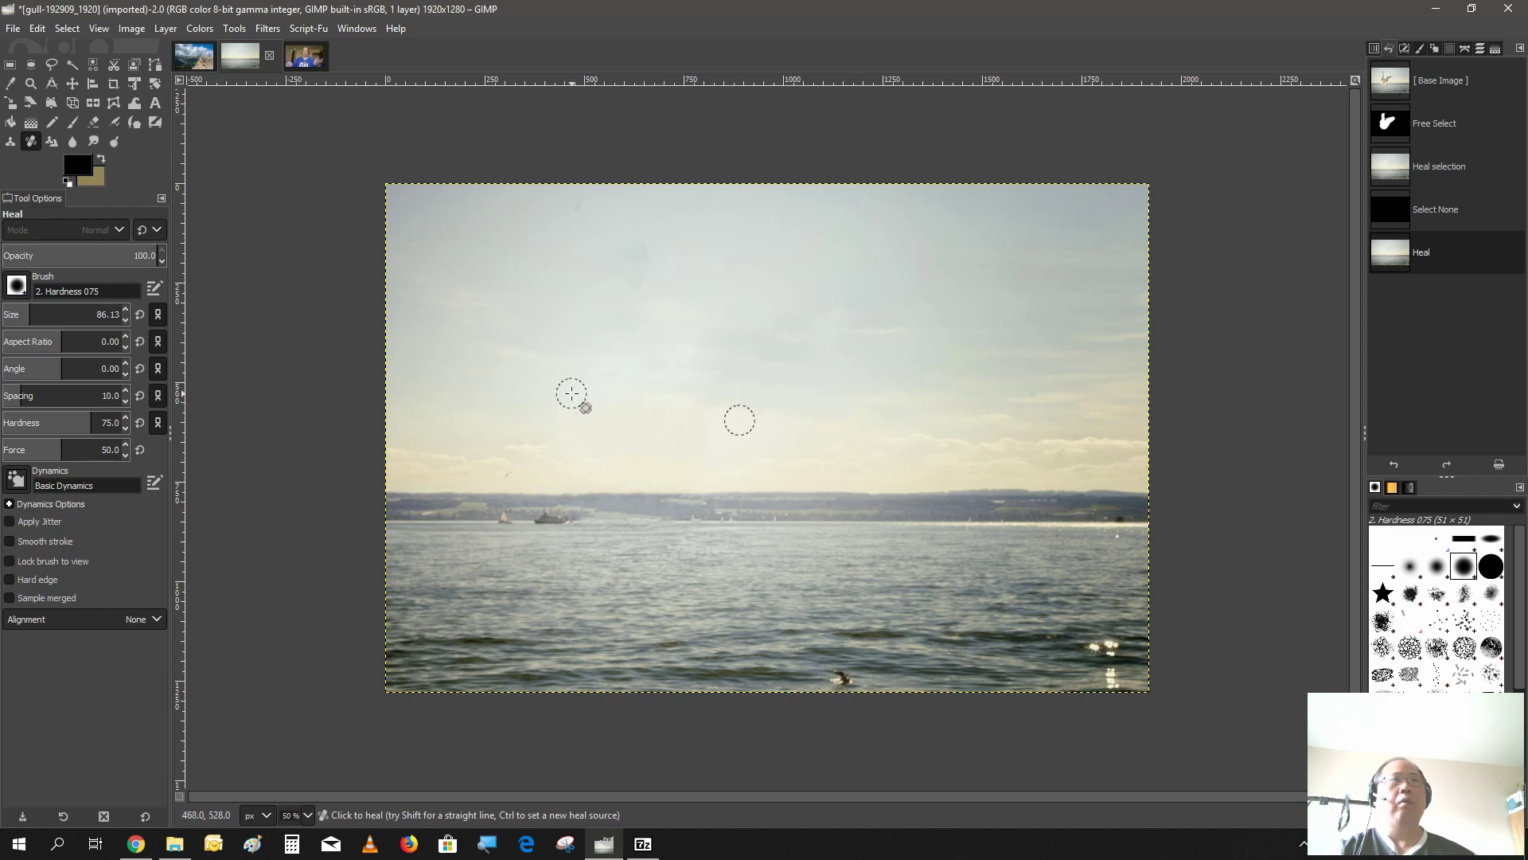
click(605, 336)
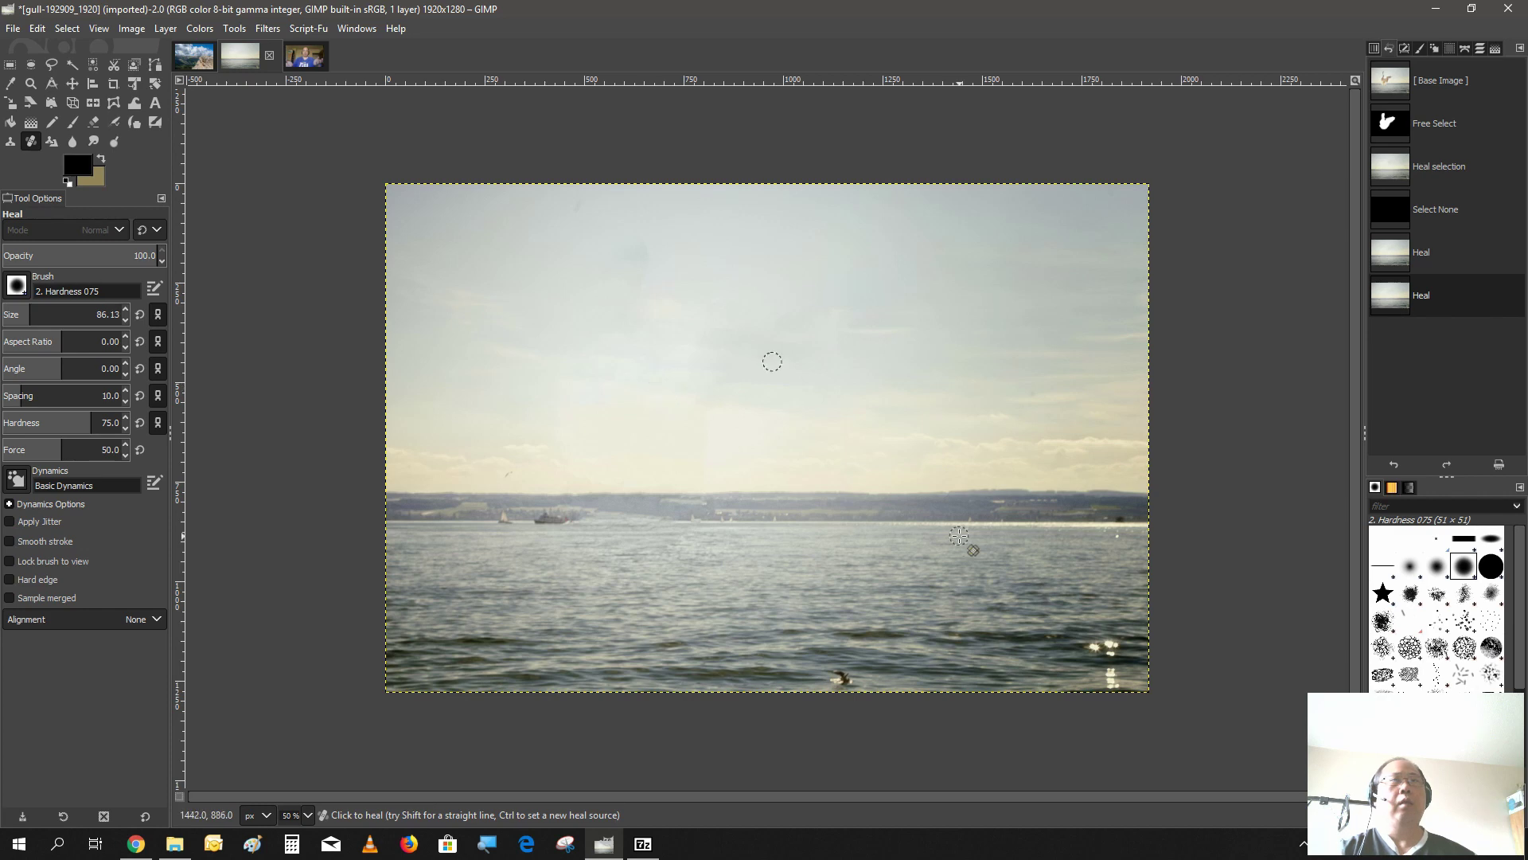
click(781, 445)
click(760, 441)
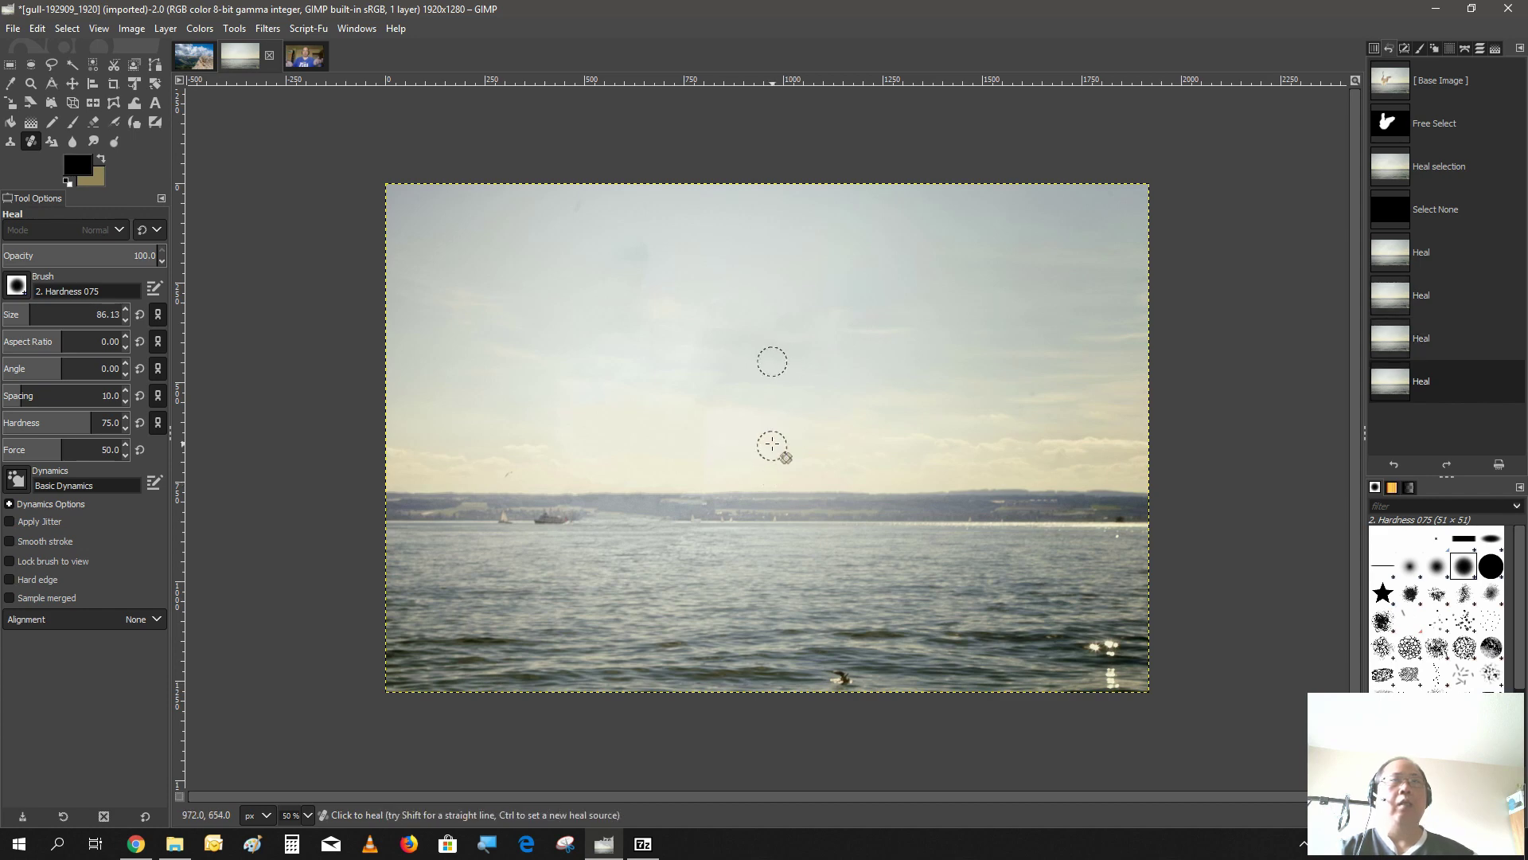
ctrl+click(776, 444)
click(806, 470)
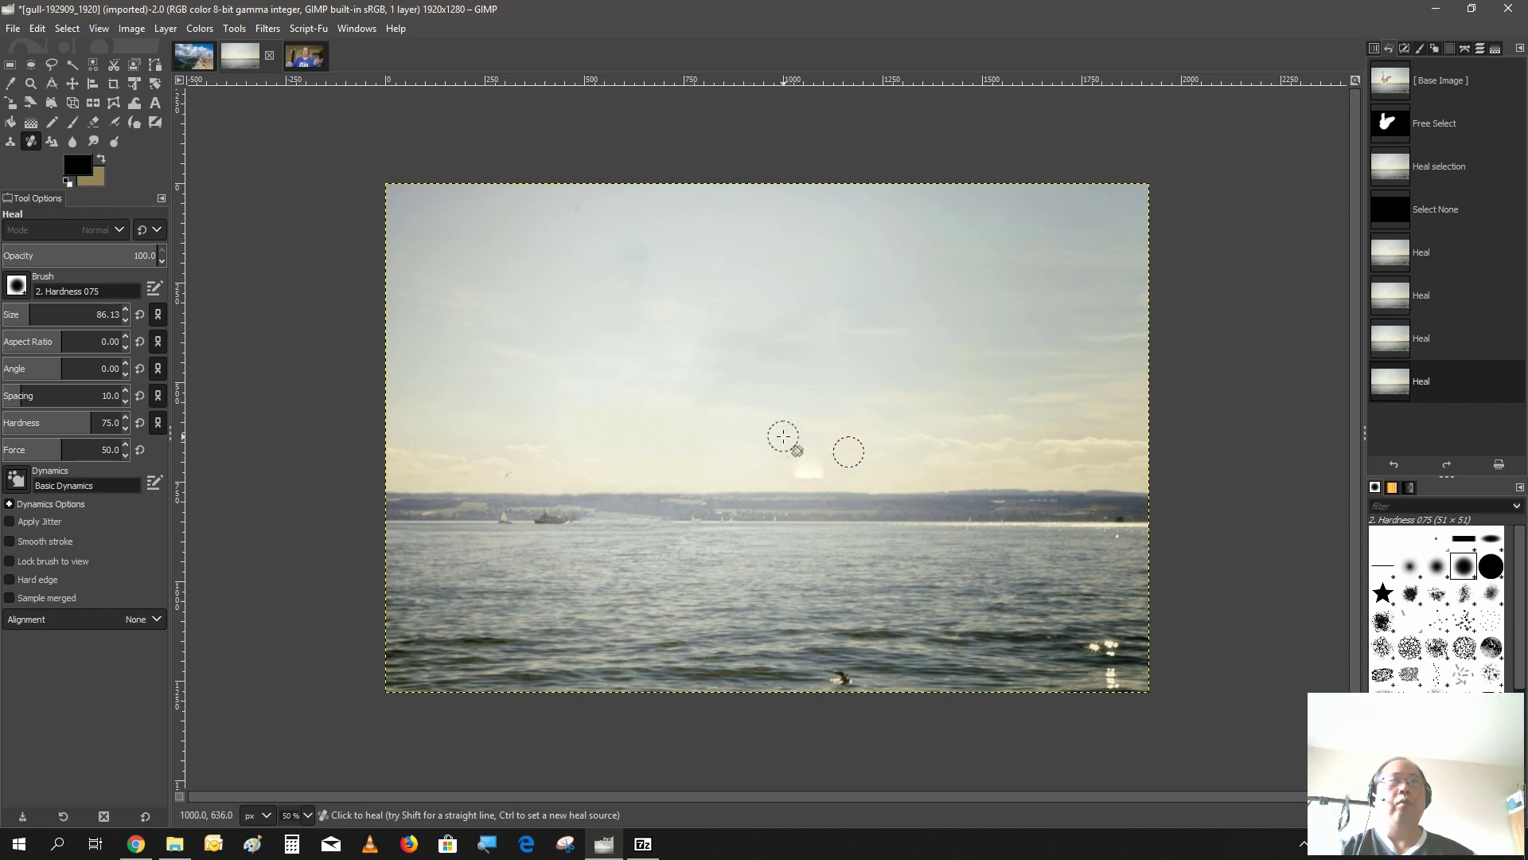
Step: Undo the bright heal patch near the horizon using the undo history
click(44, 33)
click(49, 46)
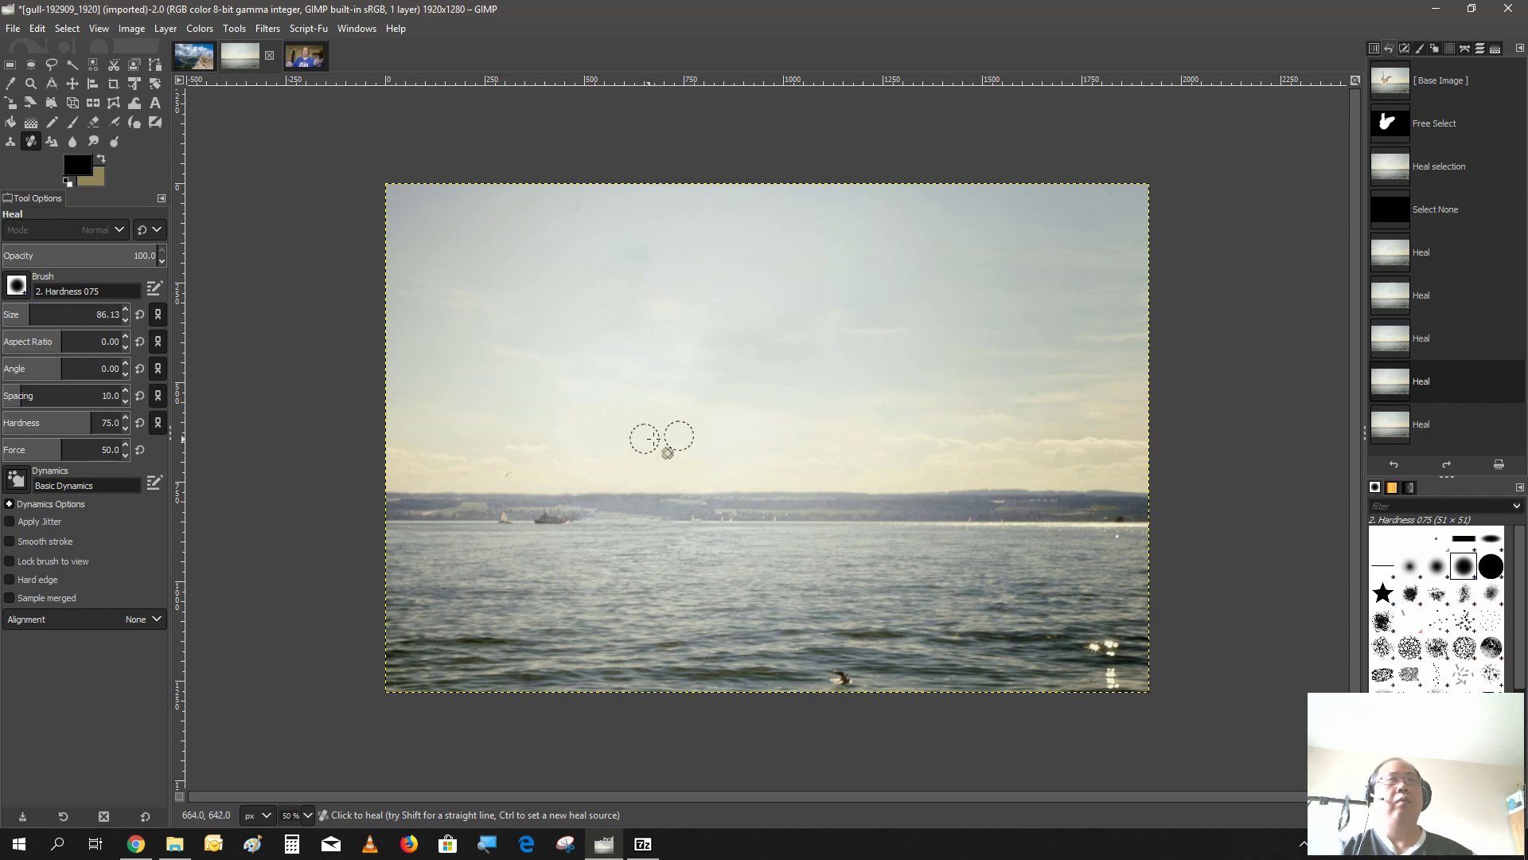
click(615, 448)
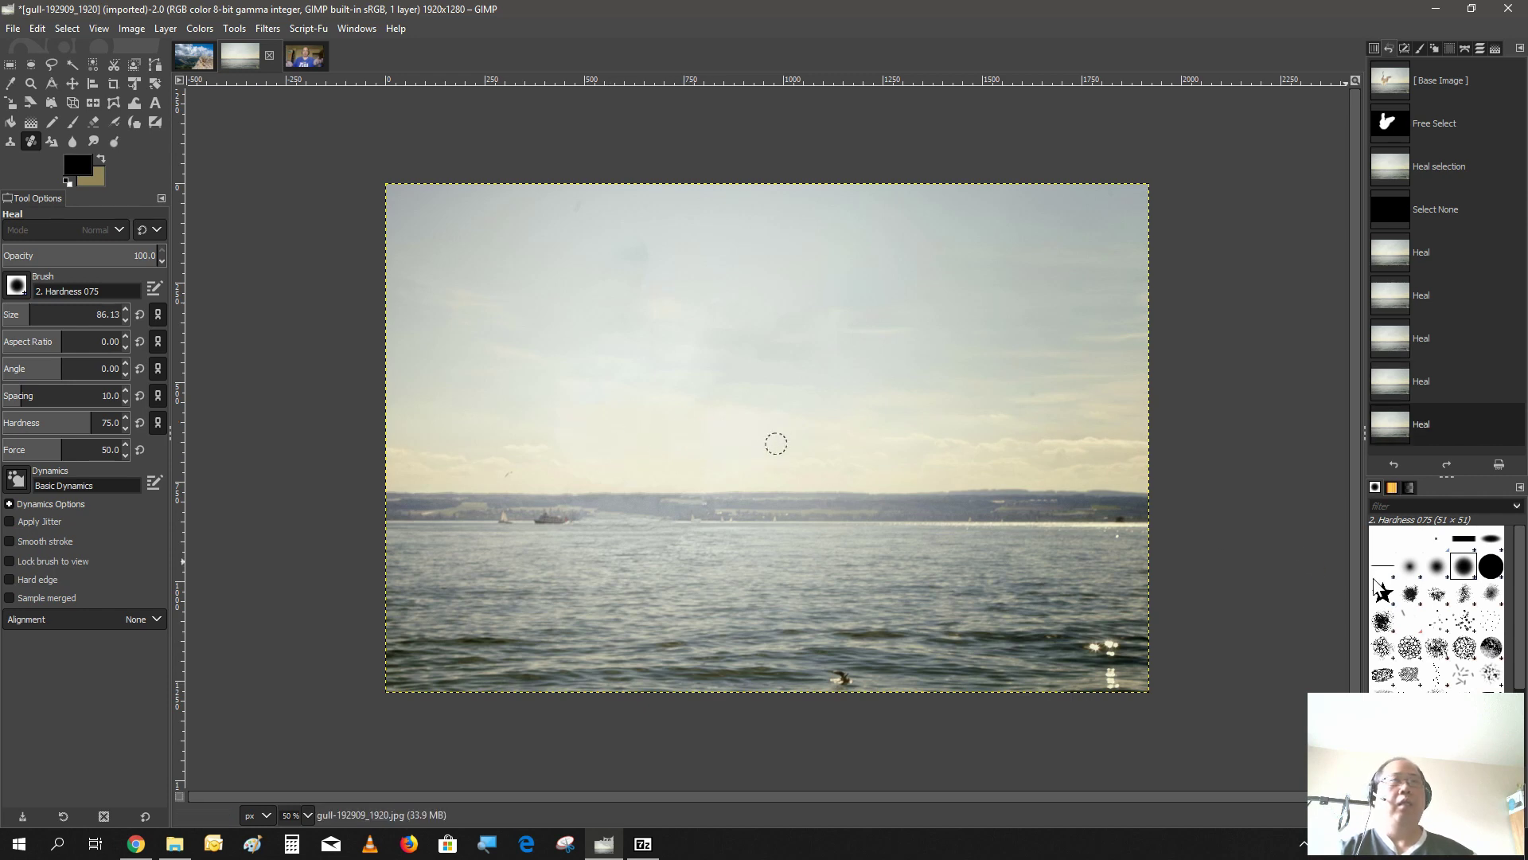